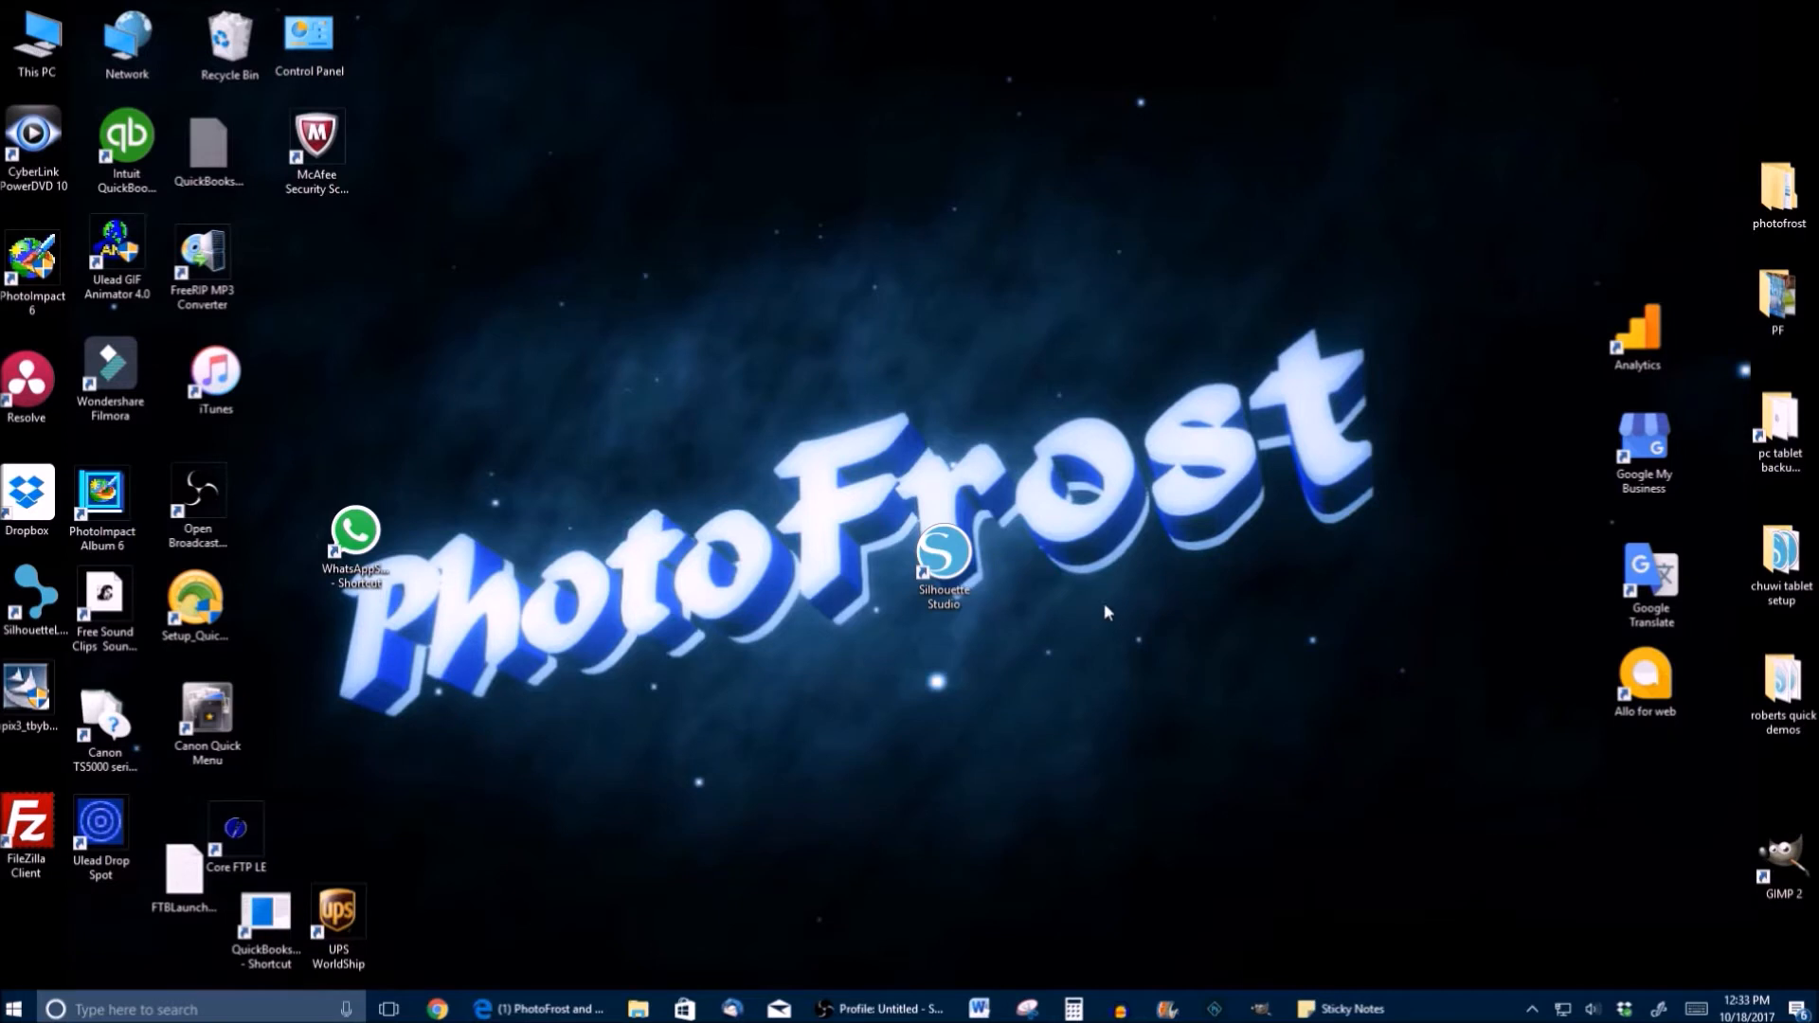
- Launch Silhouette Studio, maximize its window and close the list of recovered documents
double_click(952, 557)
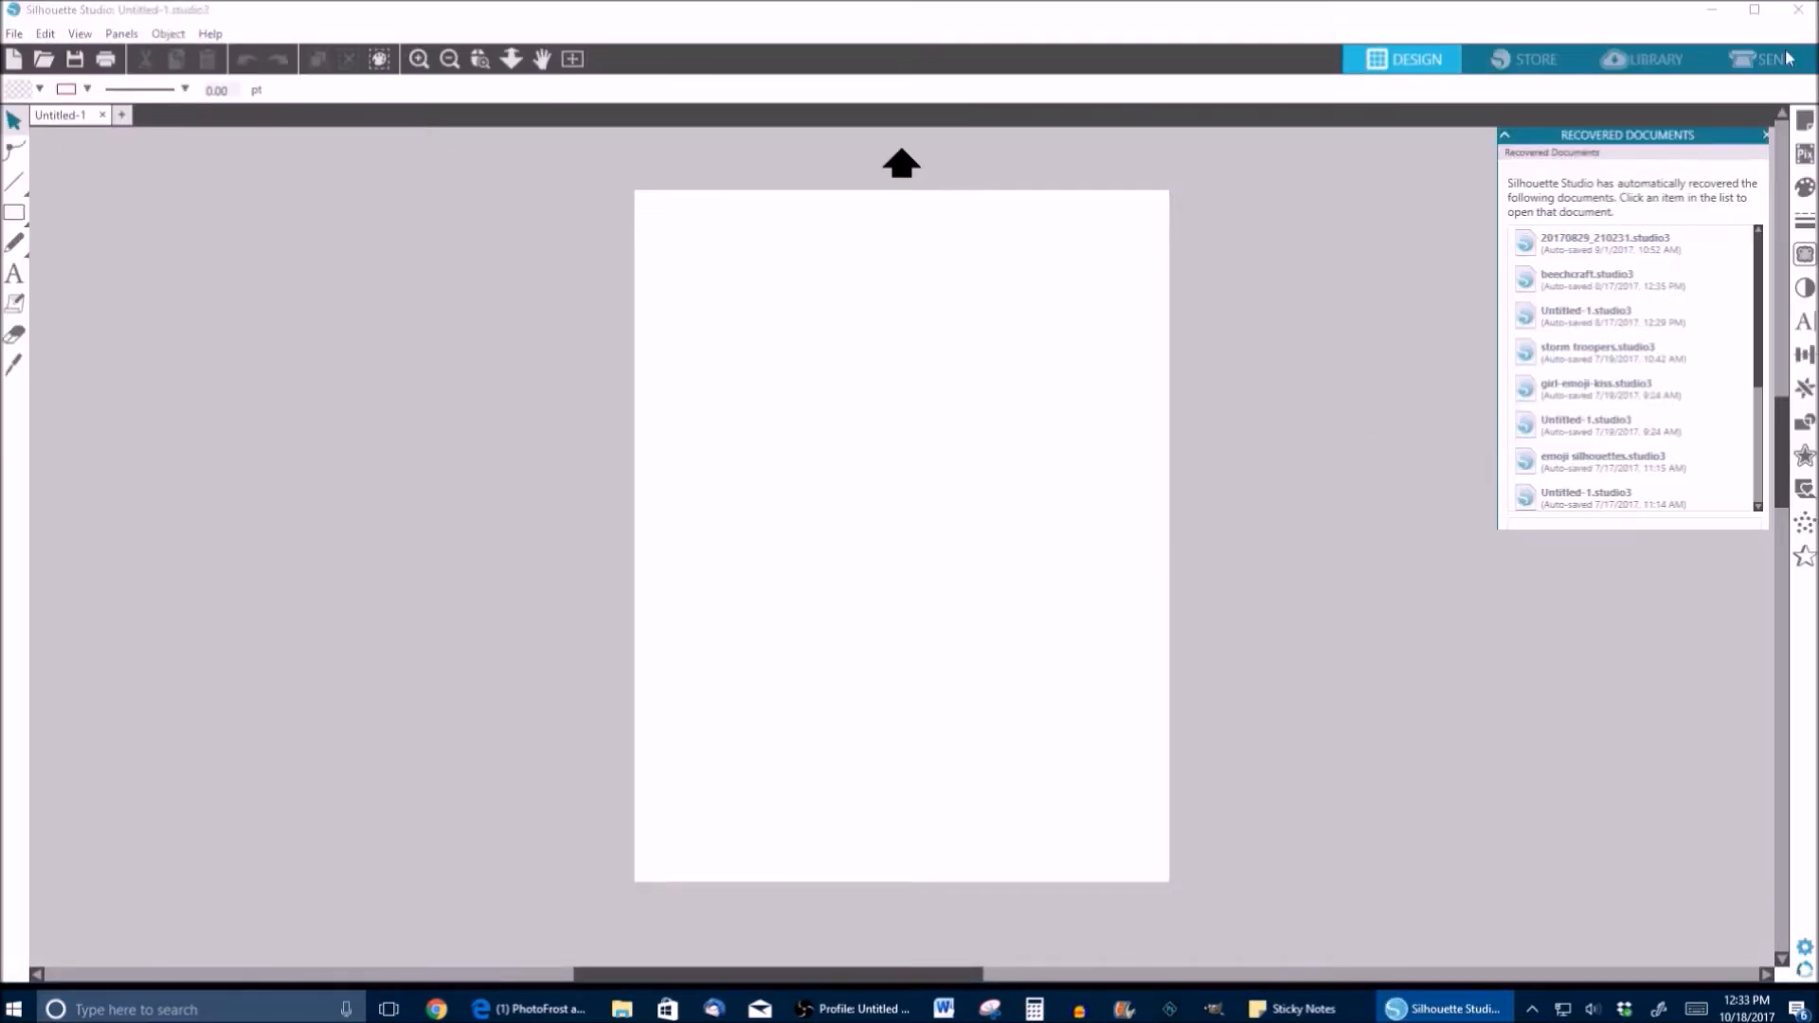
click(1758, 13)
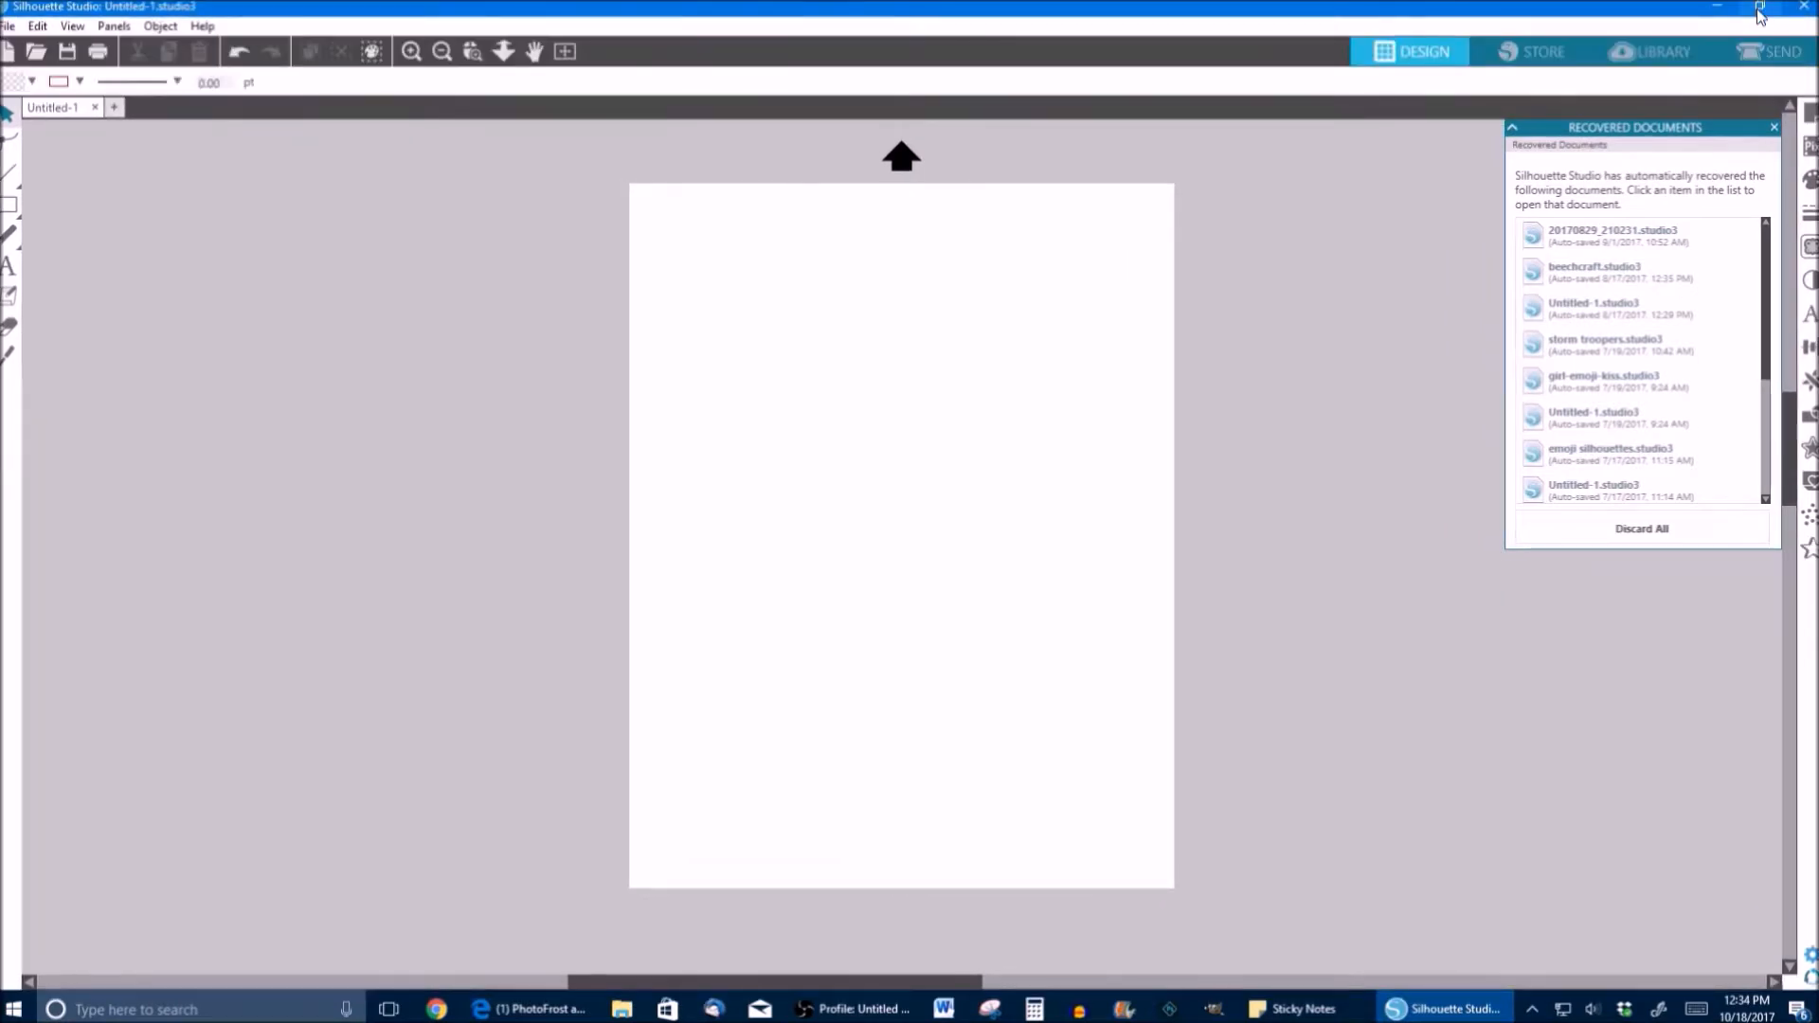
click(1774, 128)
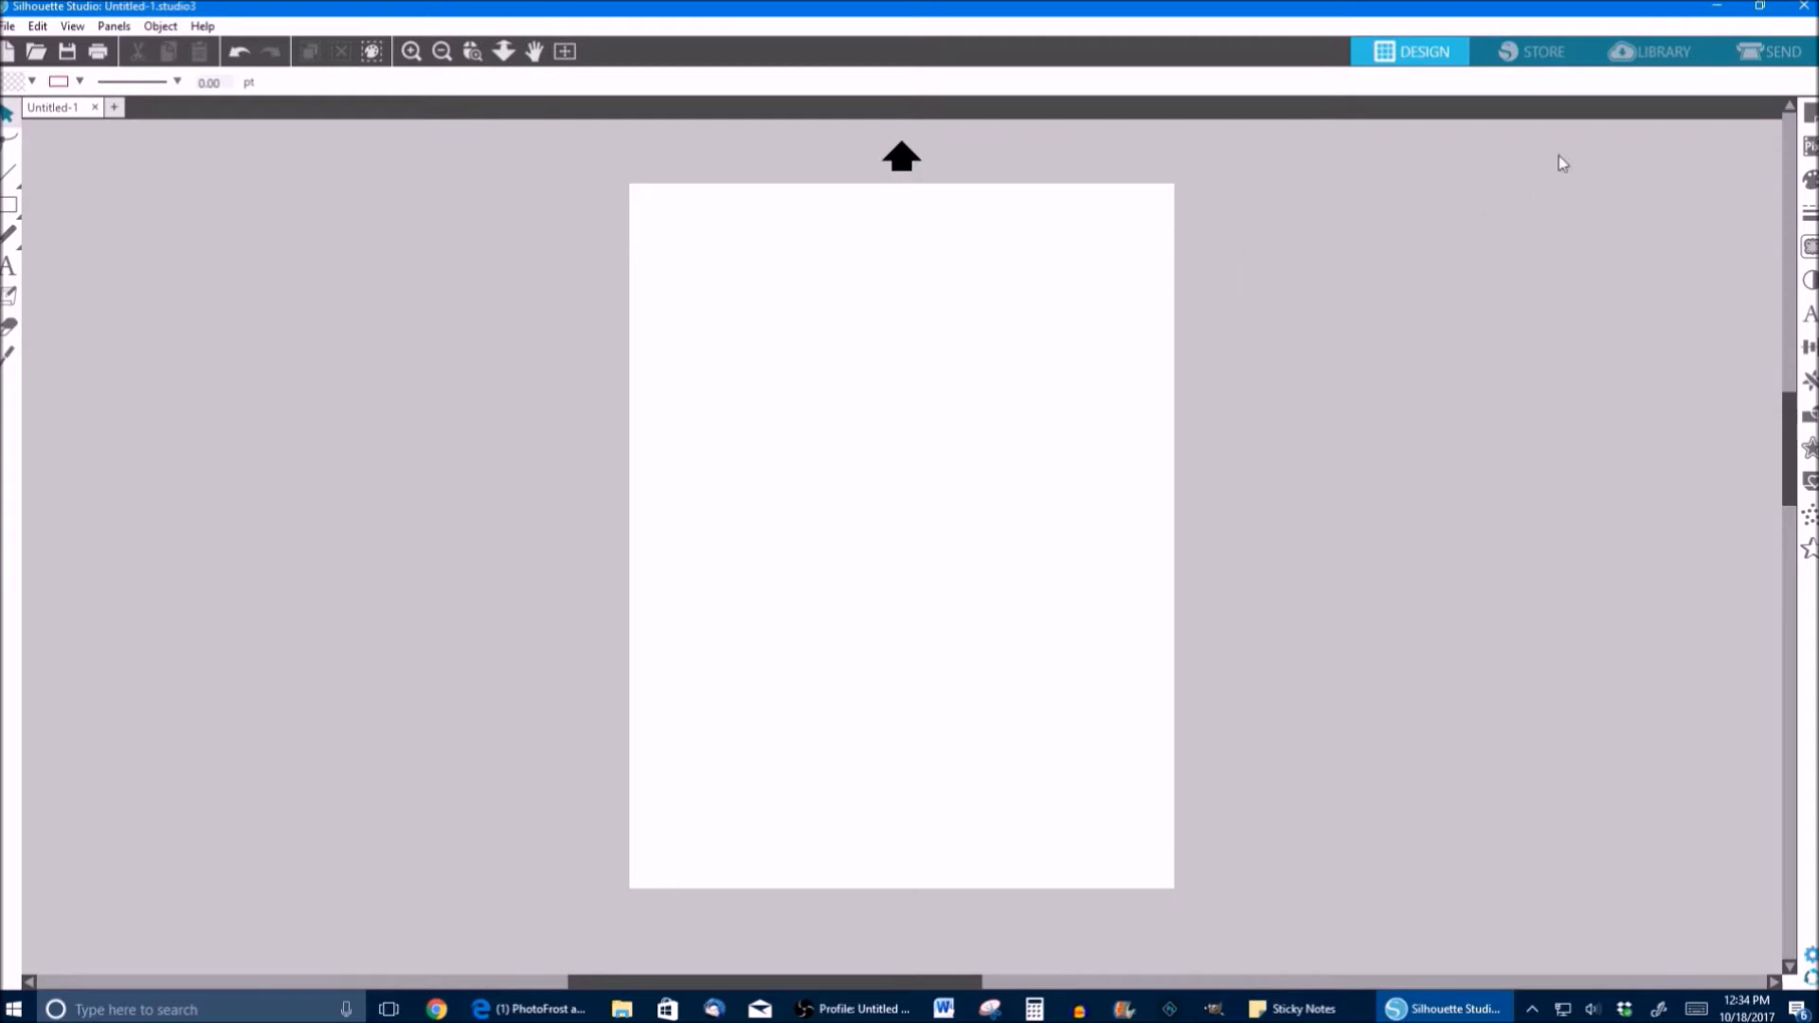
- Set up the page as Letter (8.5 x 11.0 in) with no cutting mat and show the cut border
click(1810, 112)
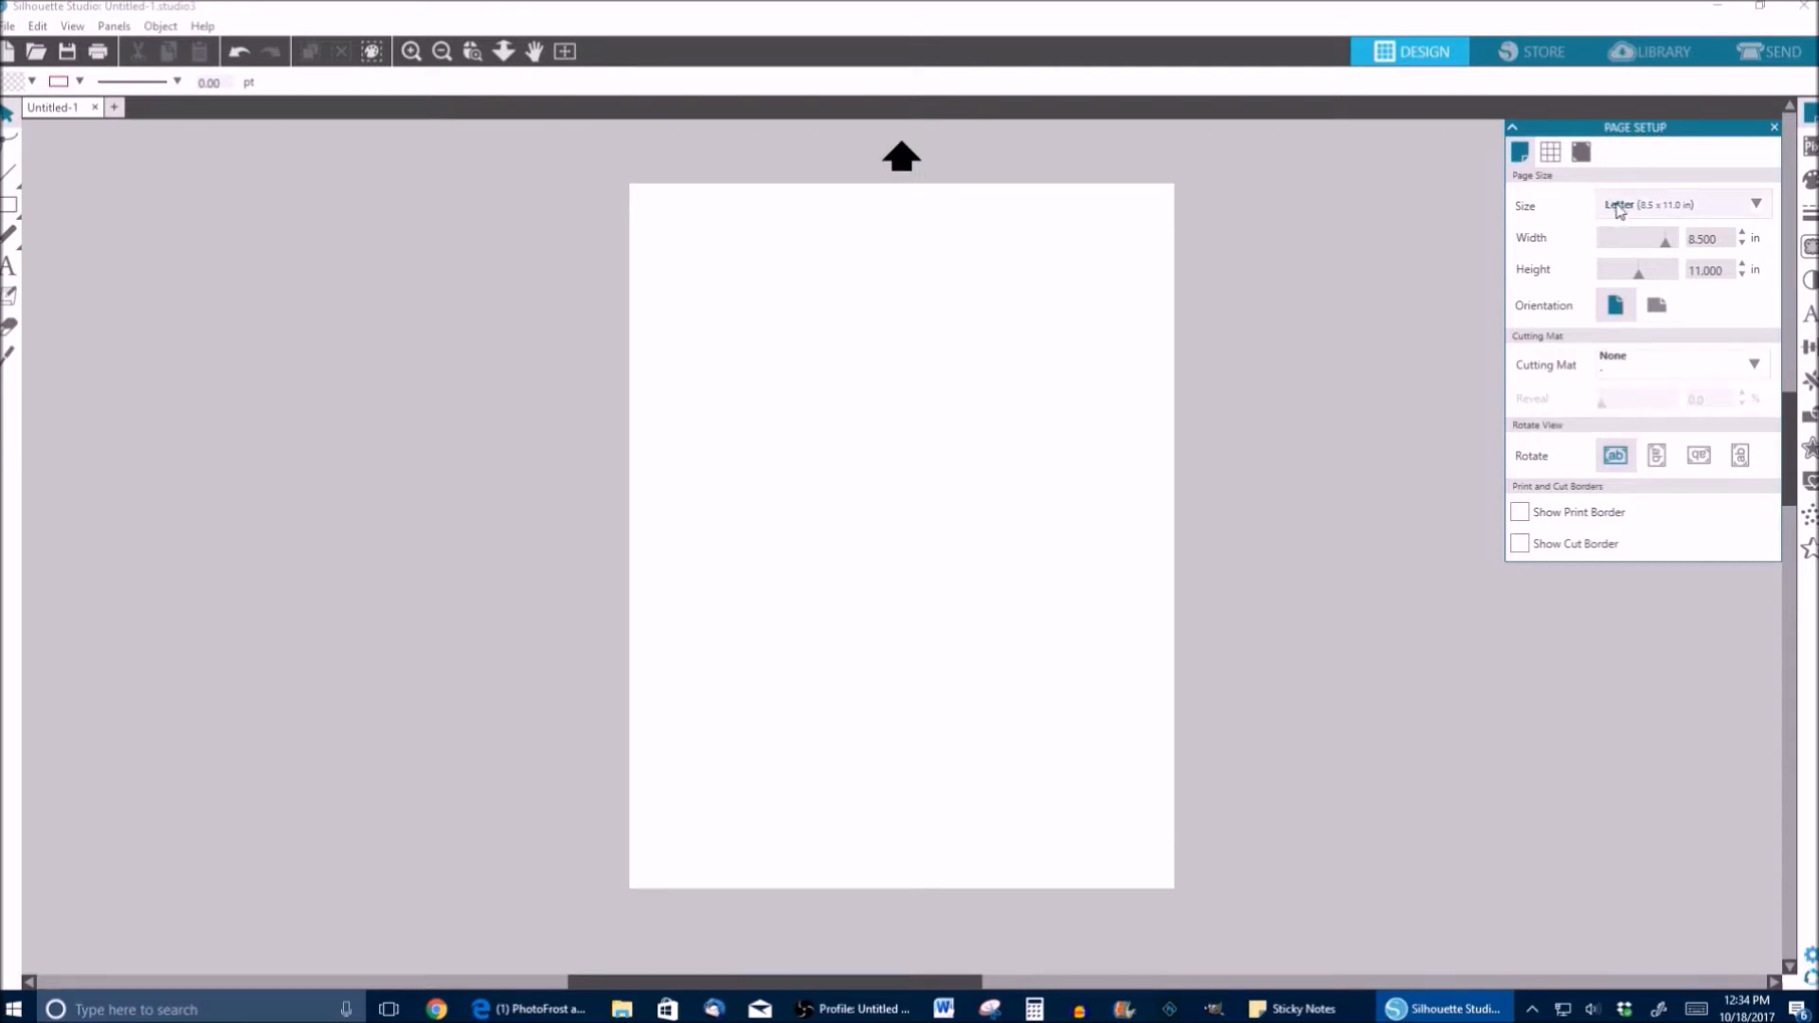
click(1619, 209)
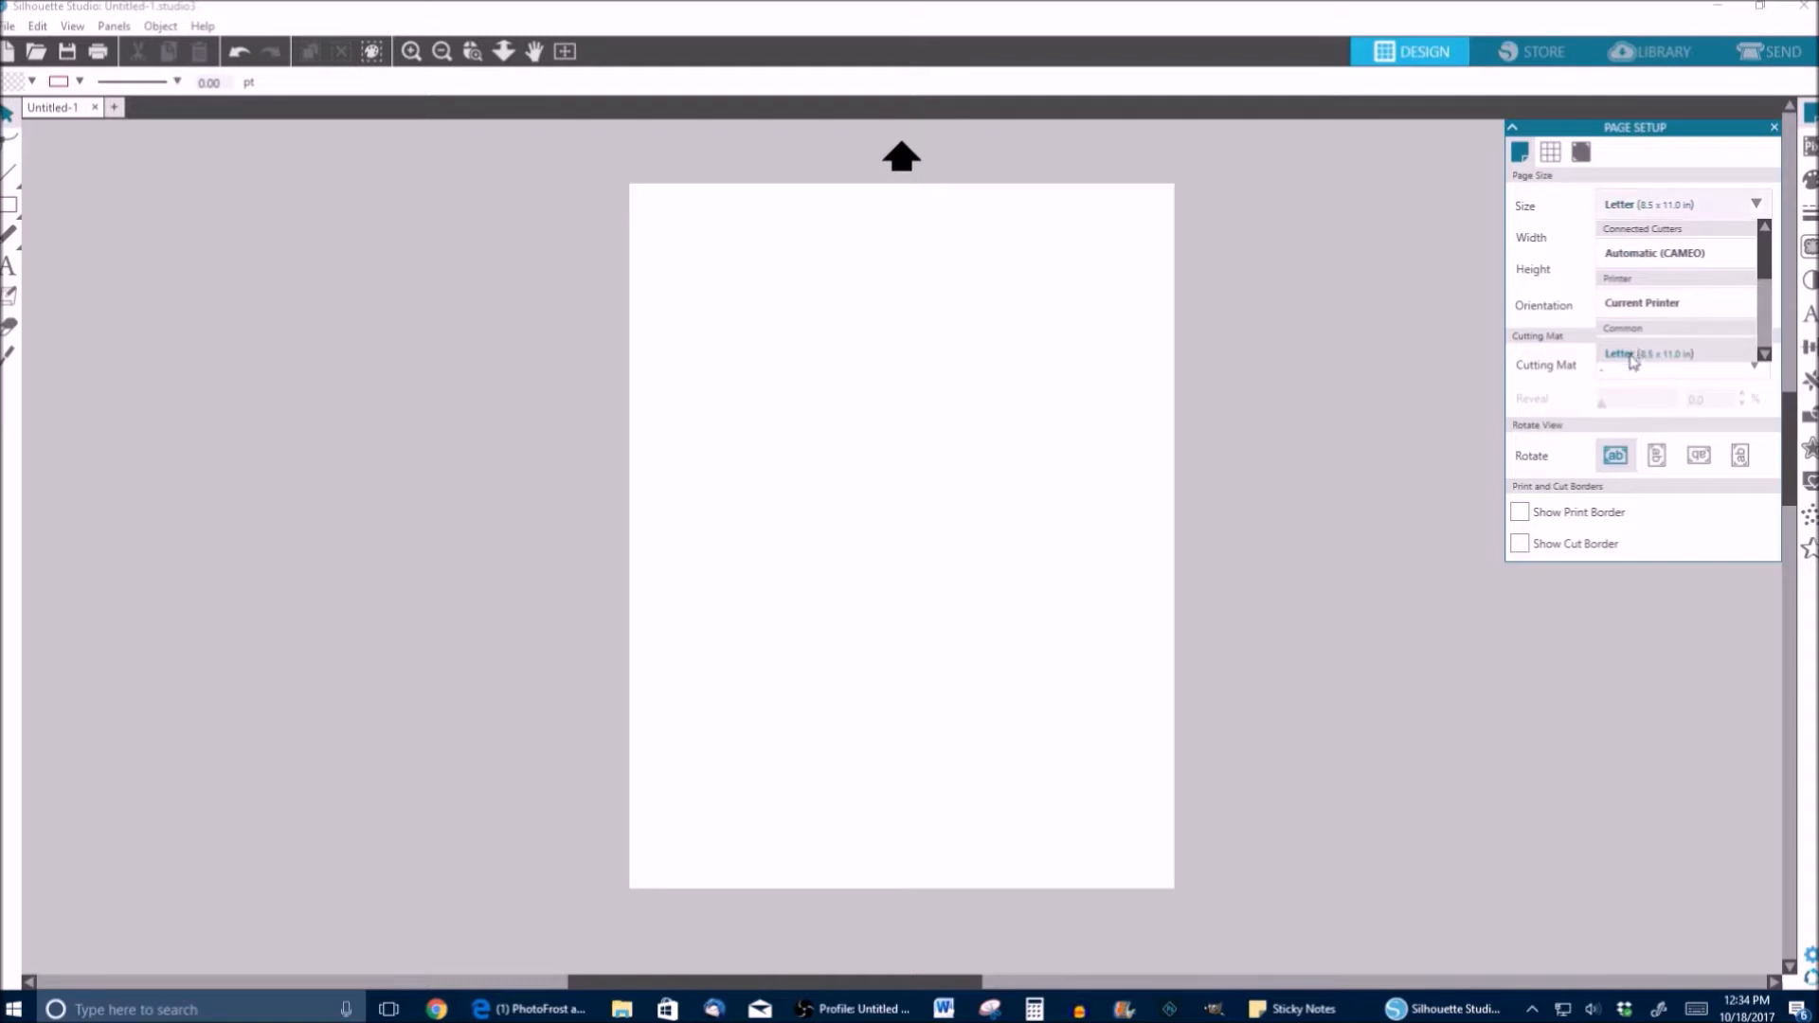
click(1631, 355)
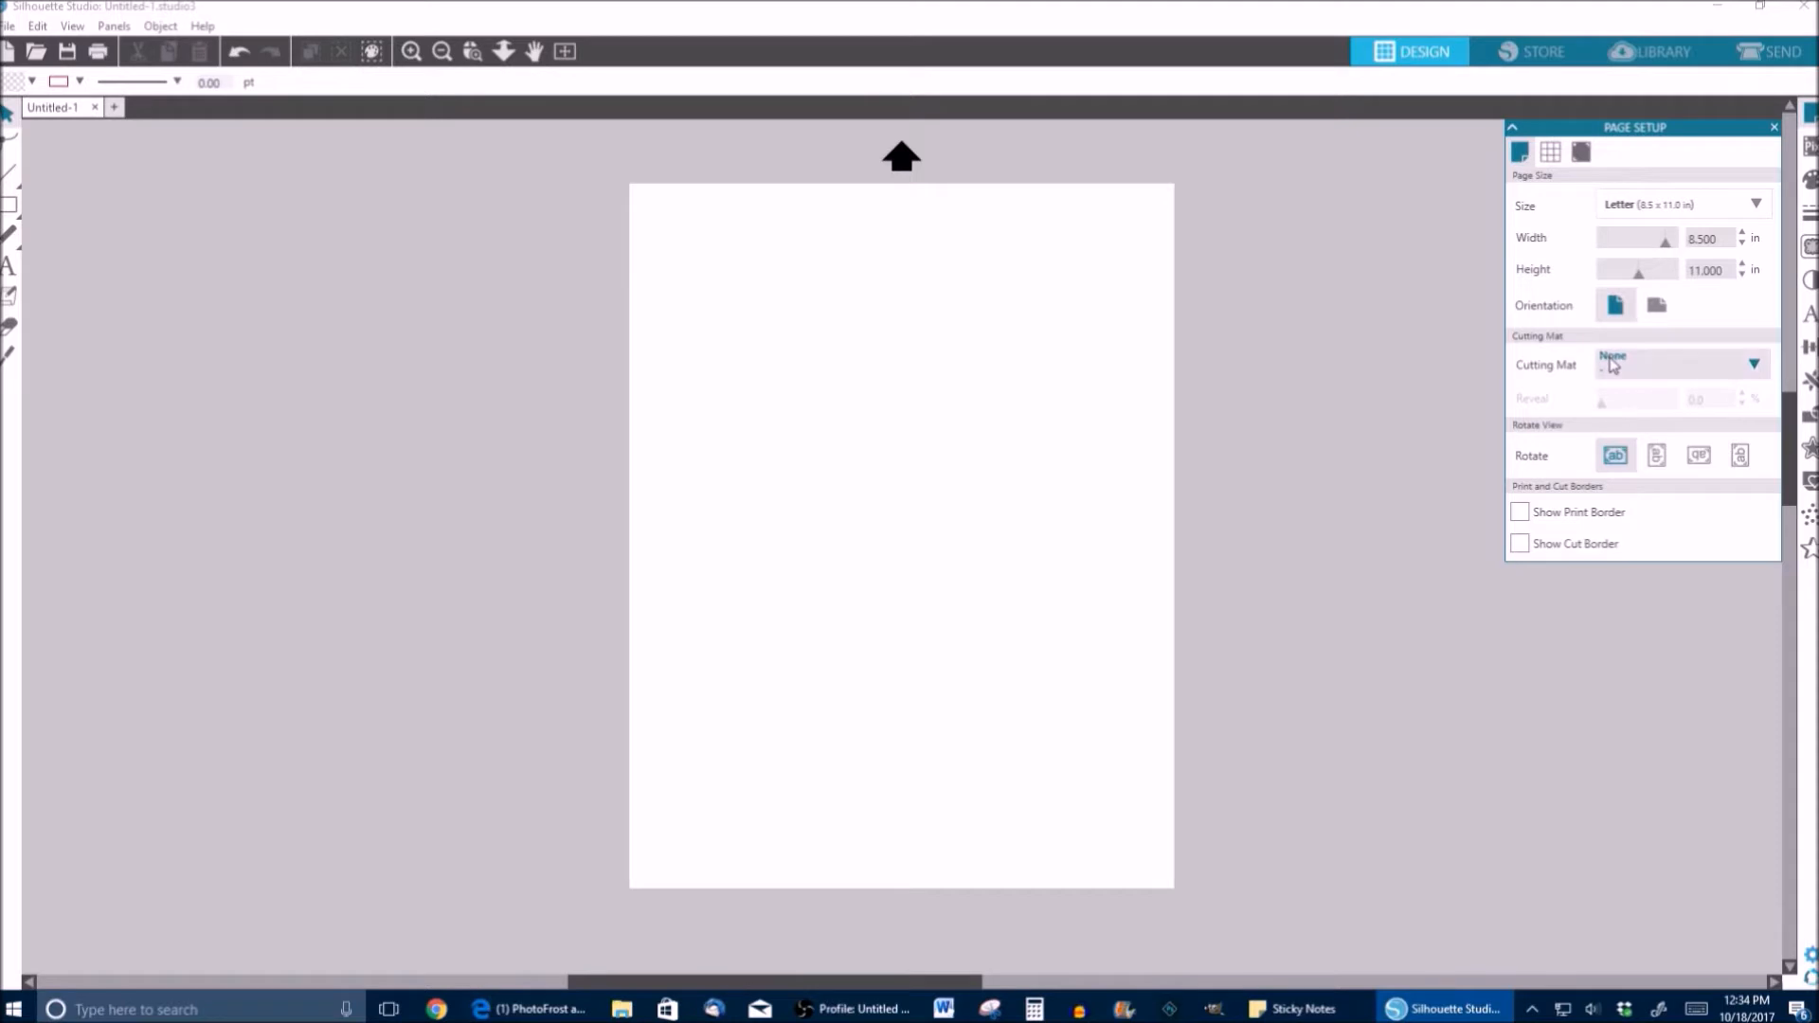
click(1613, 365)
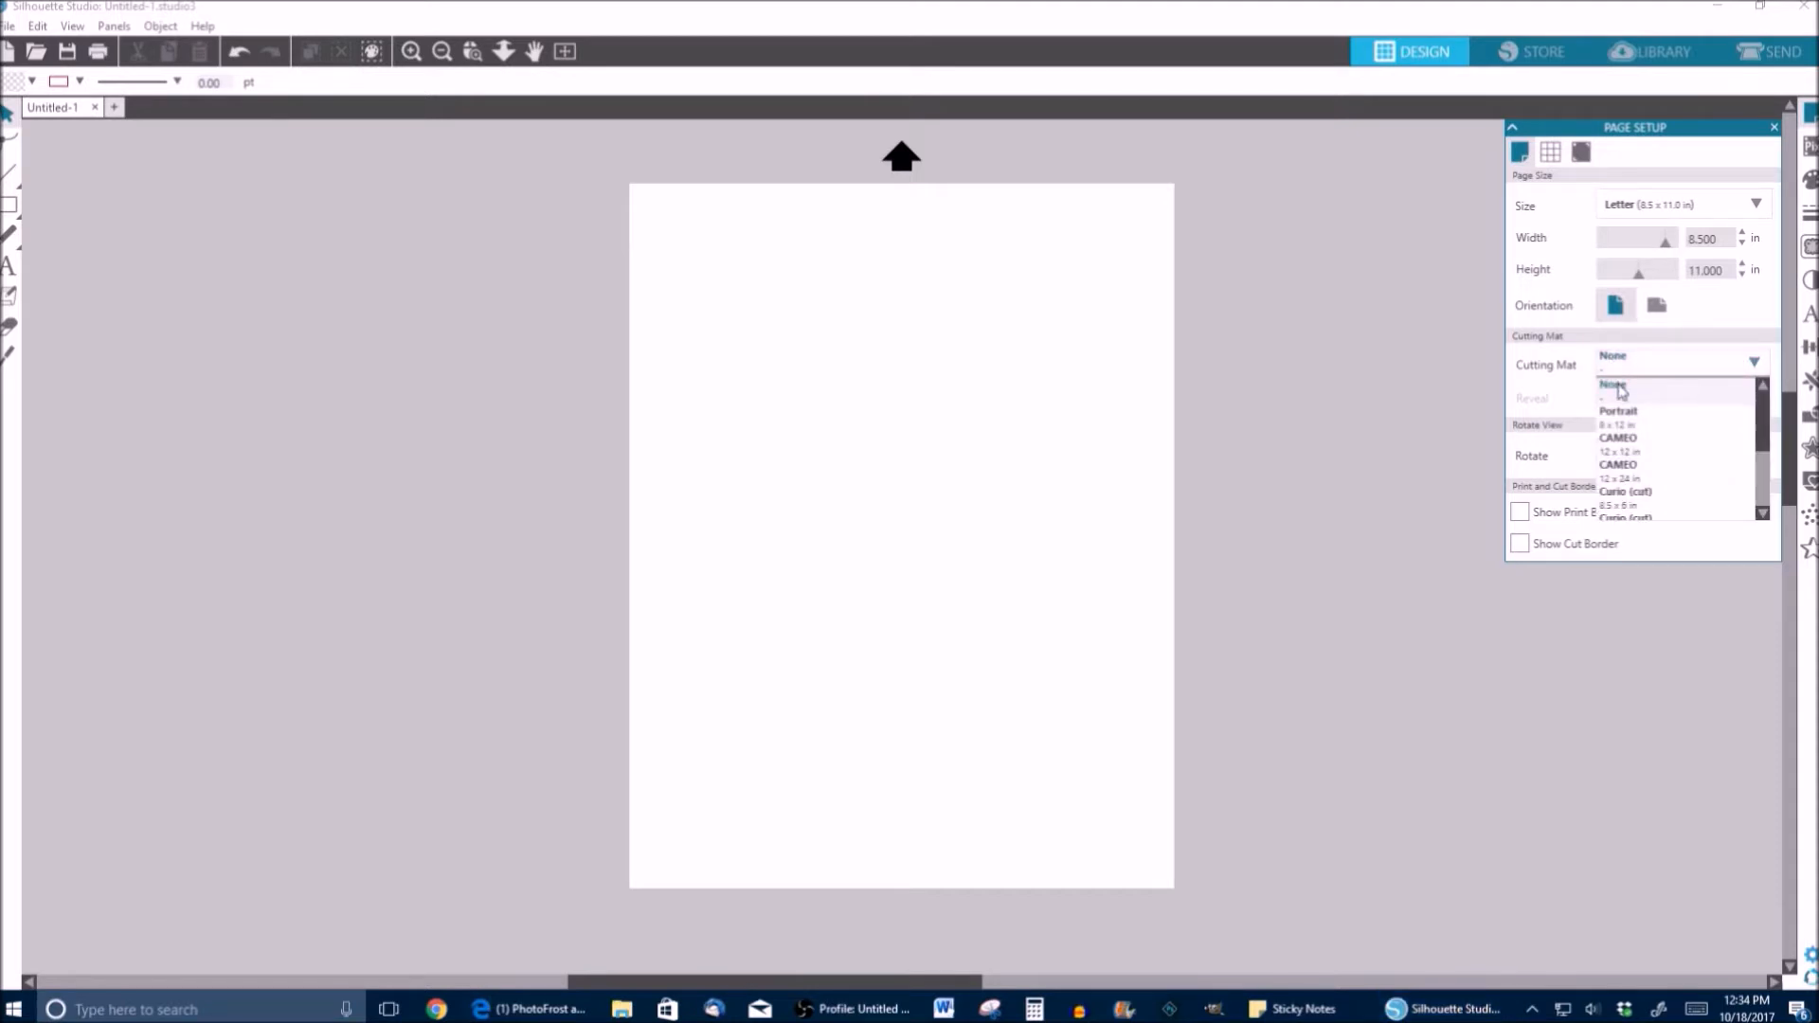
click(1622, 388)
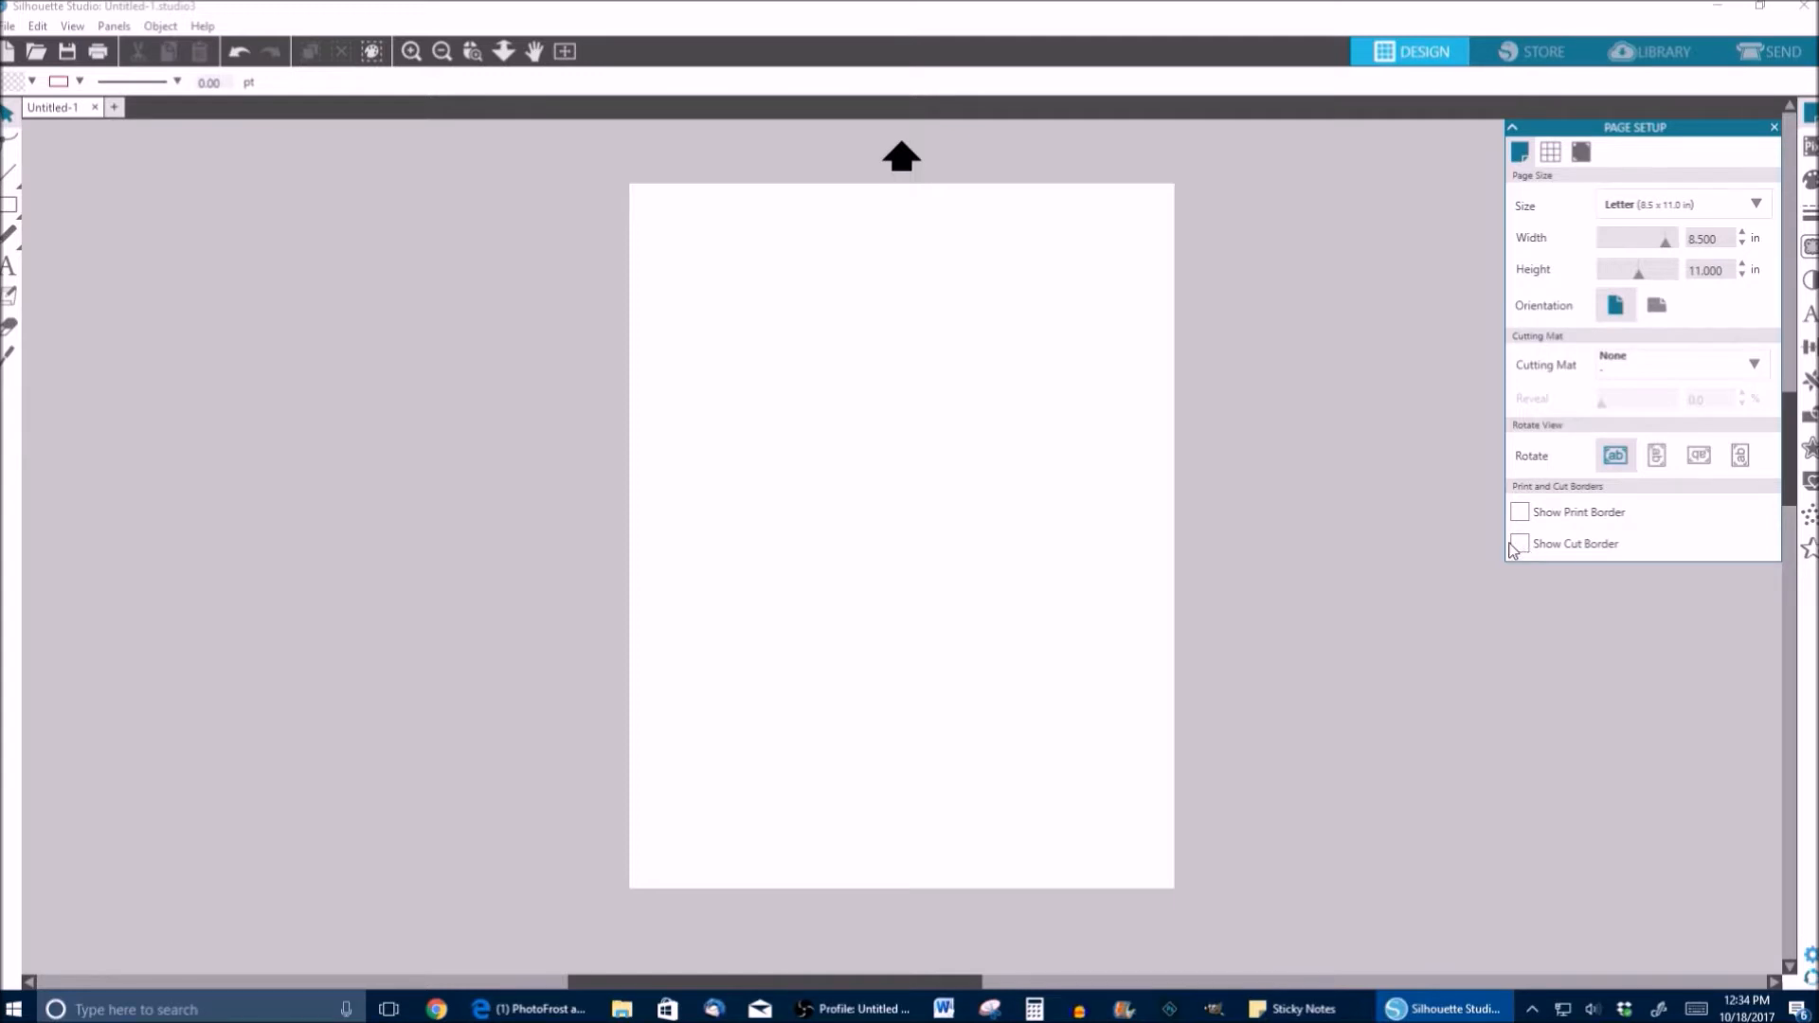
click(1519, 544)
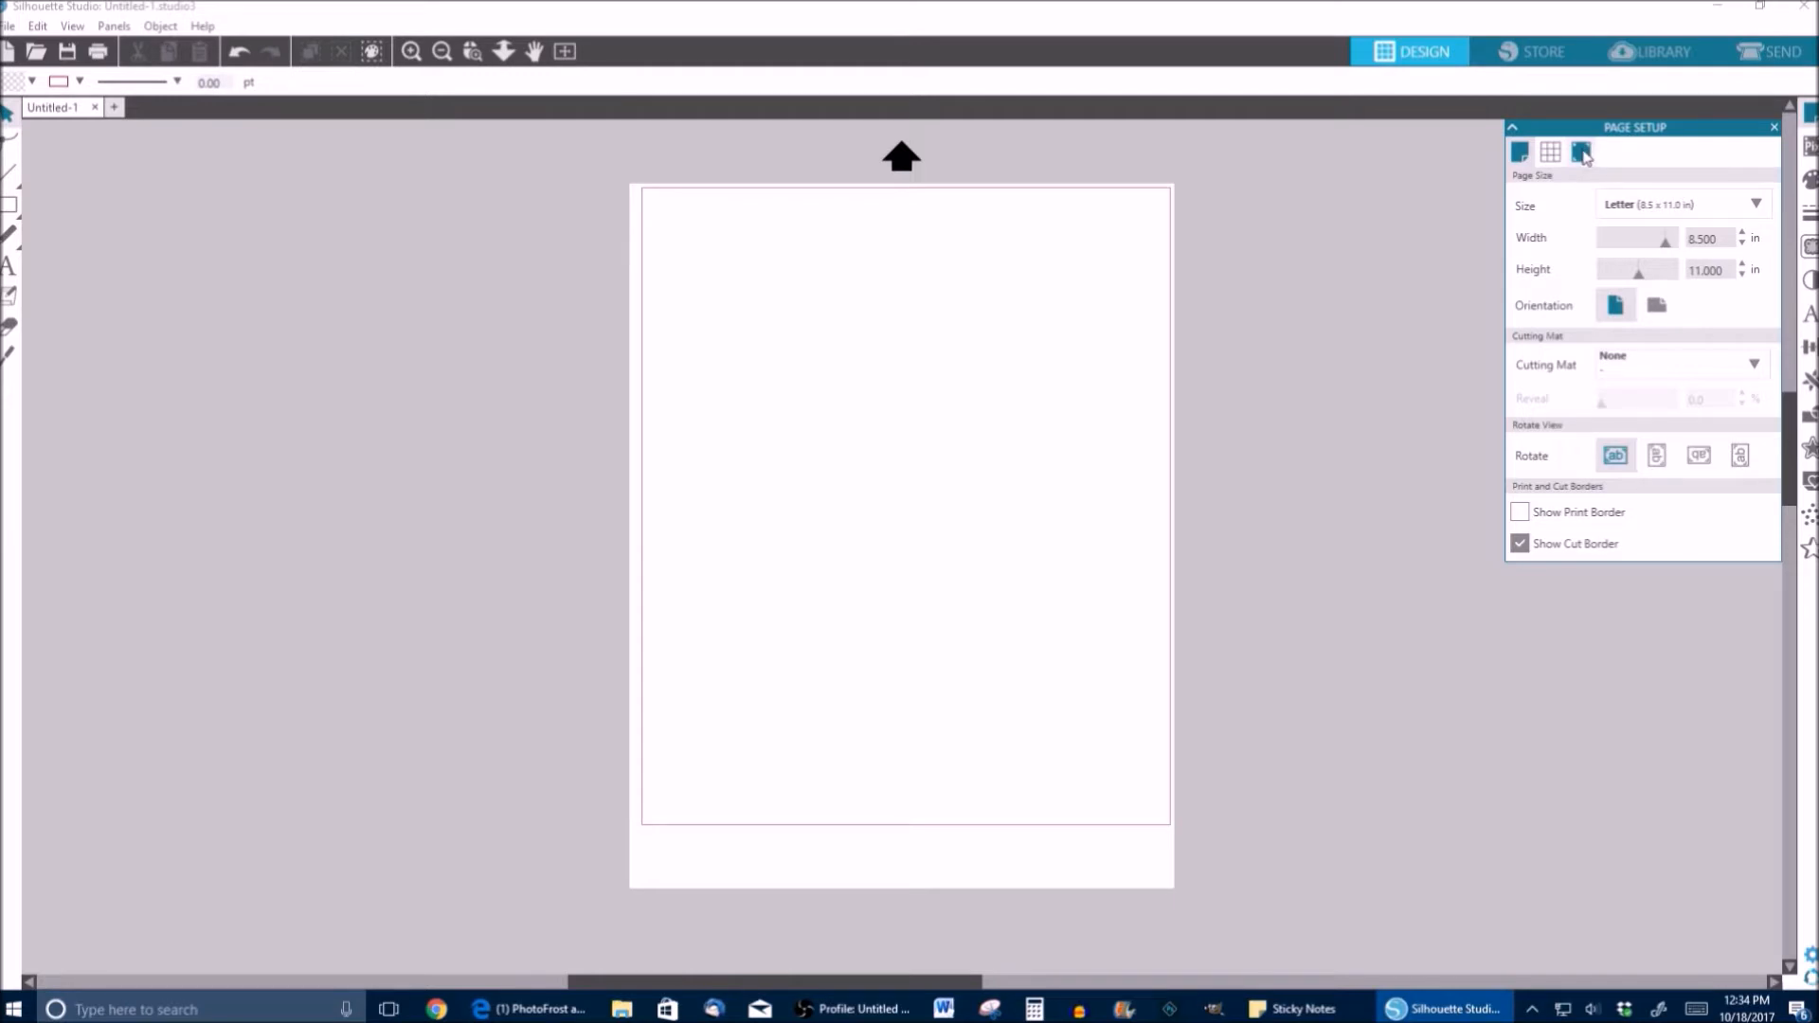
- Add Type 1 registration marks with a thickness of 0.40 and an inset of 0.625 in
click(1581, 154)
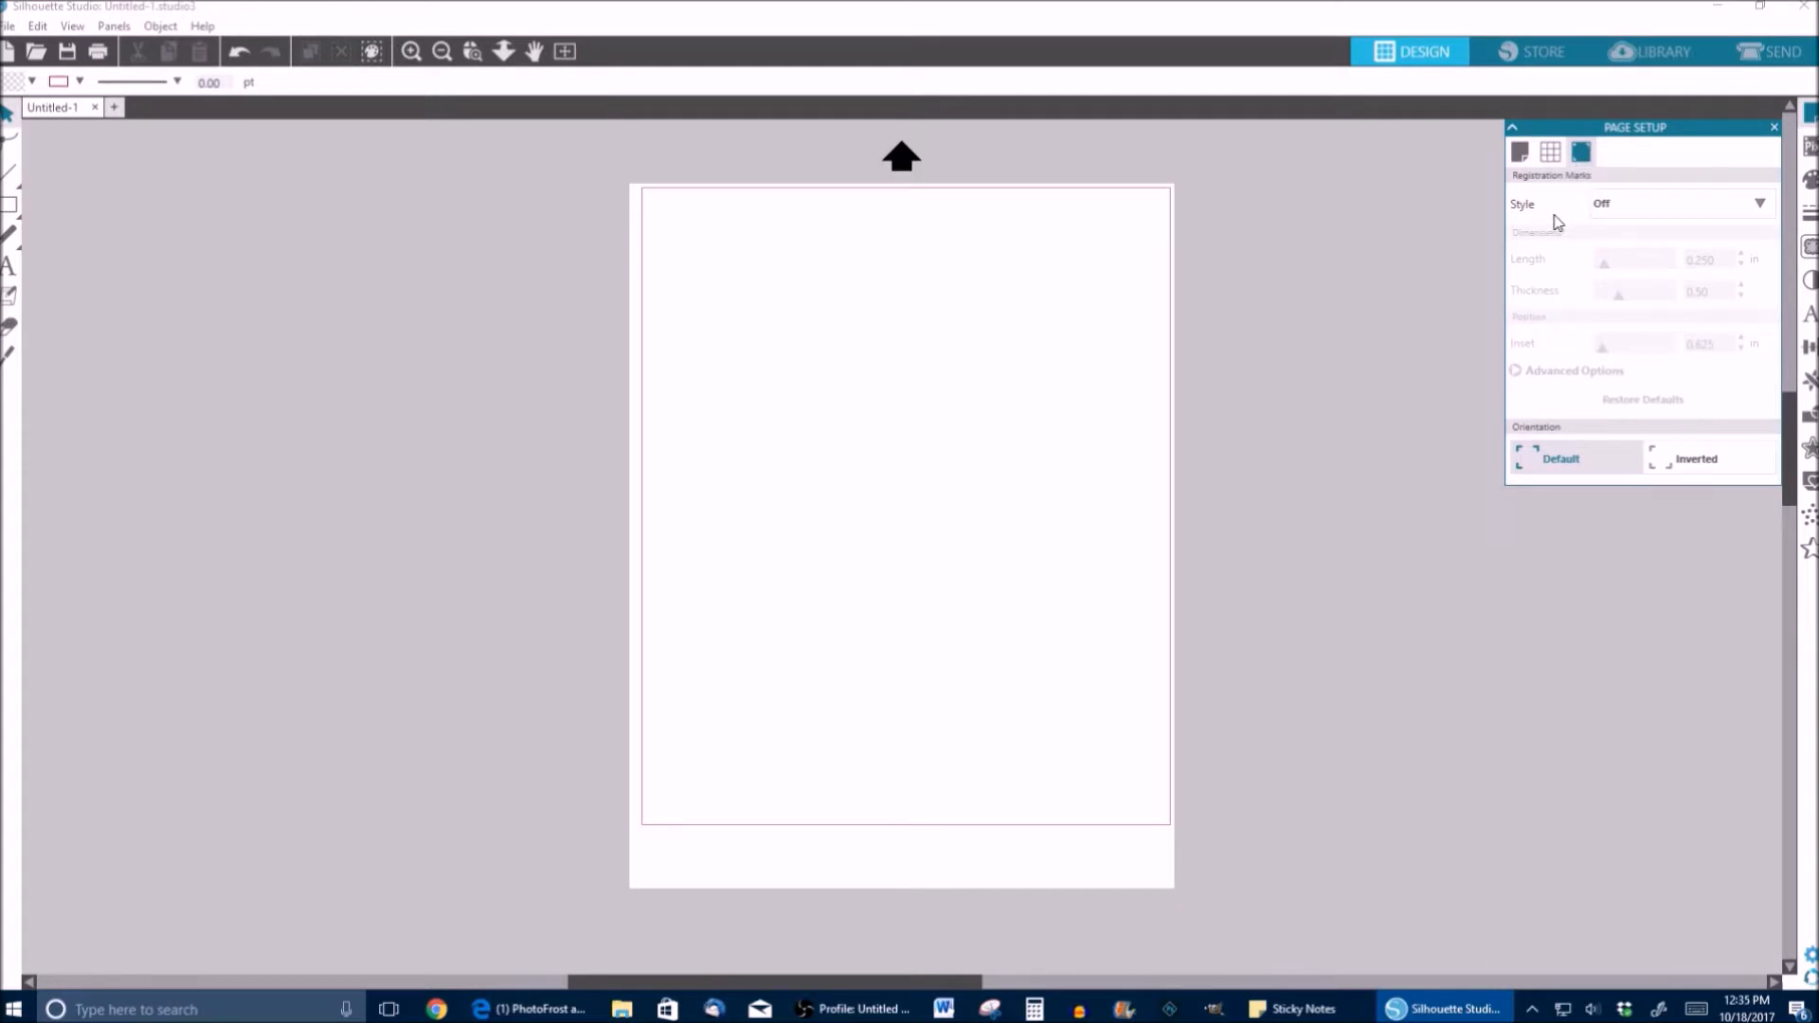
click(1608, 210)
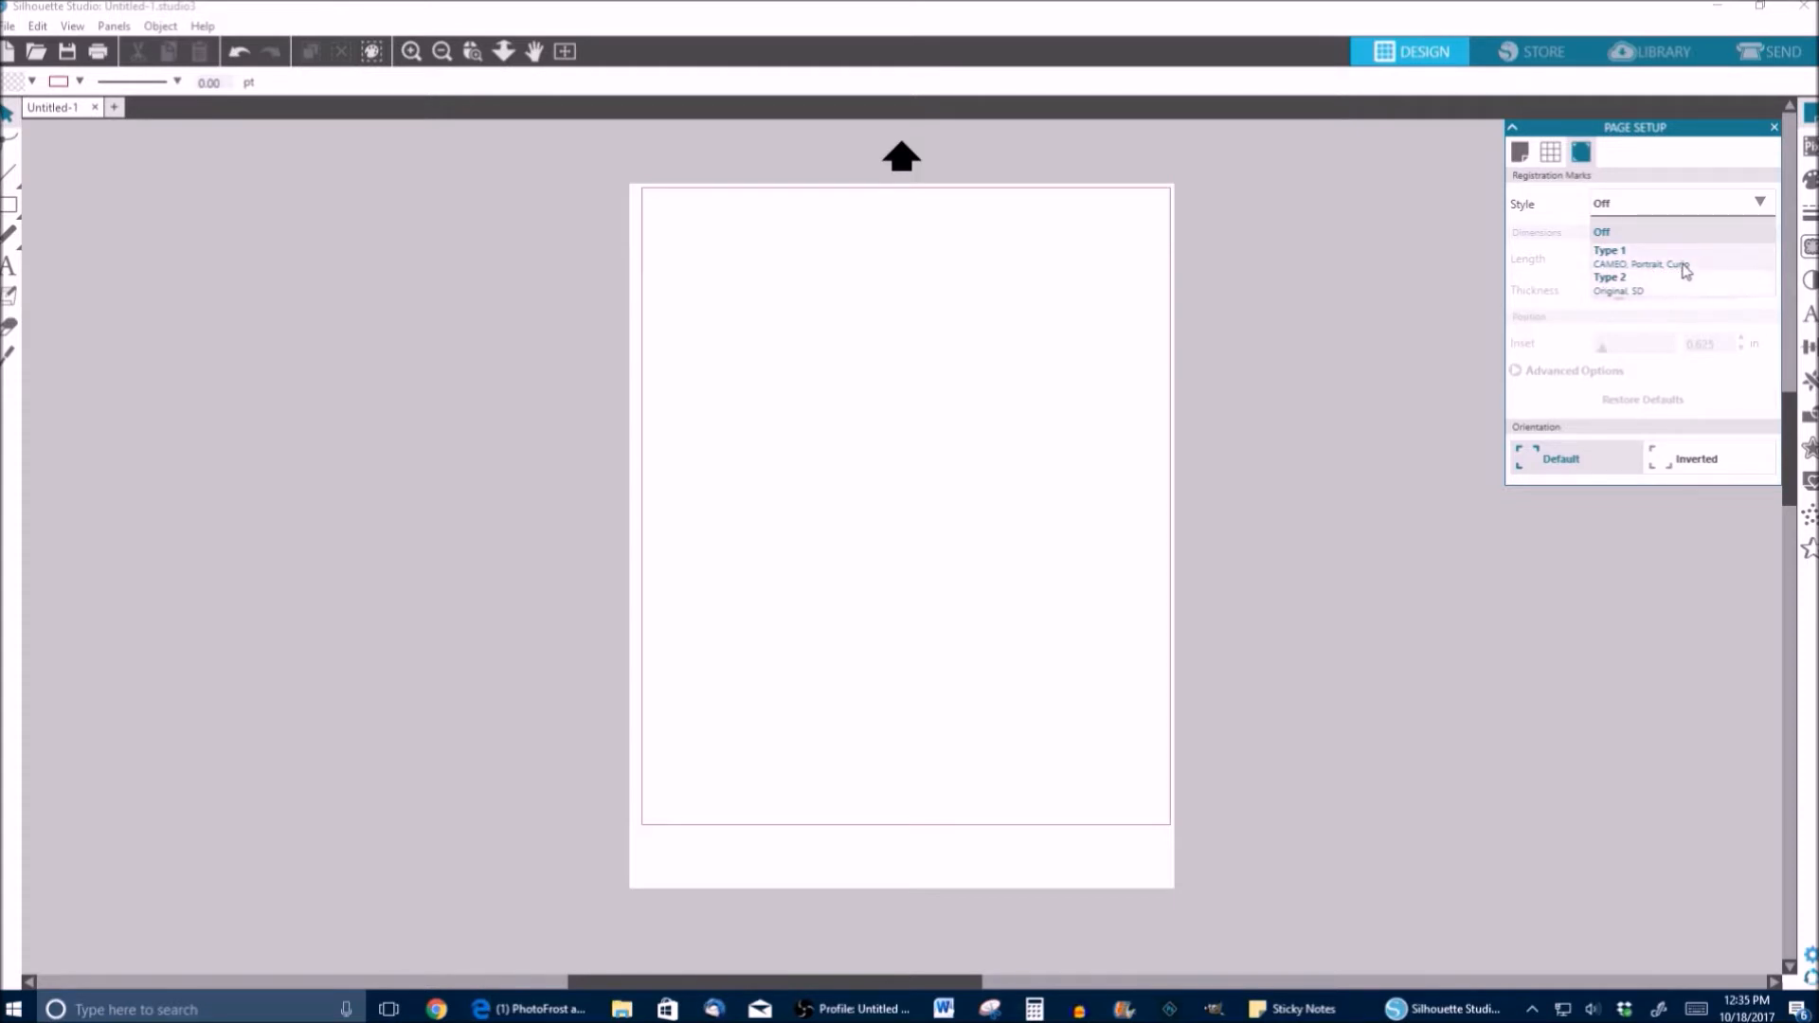
click(1626, 262)
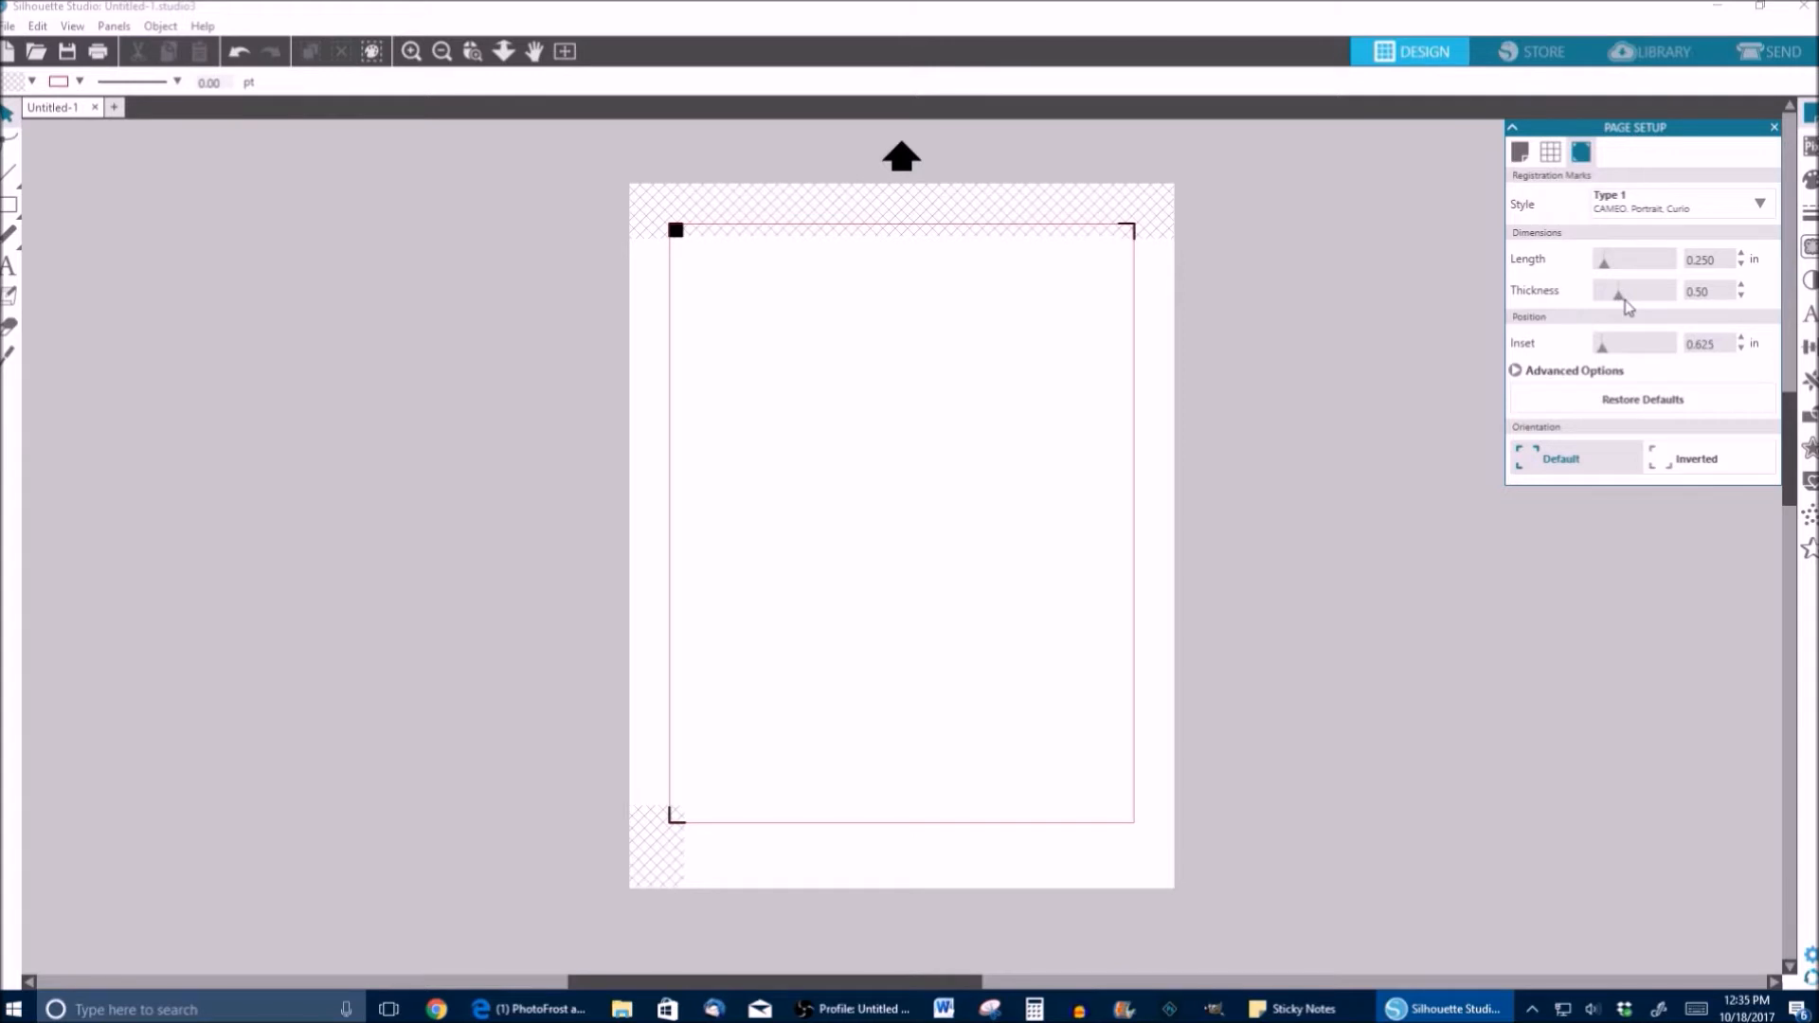
drag(1626, 305, 1610, 296)
drag(1603, 354, 1591, 358)
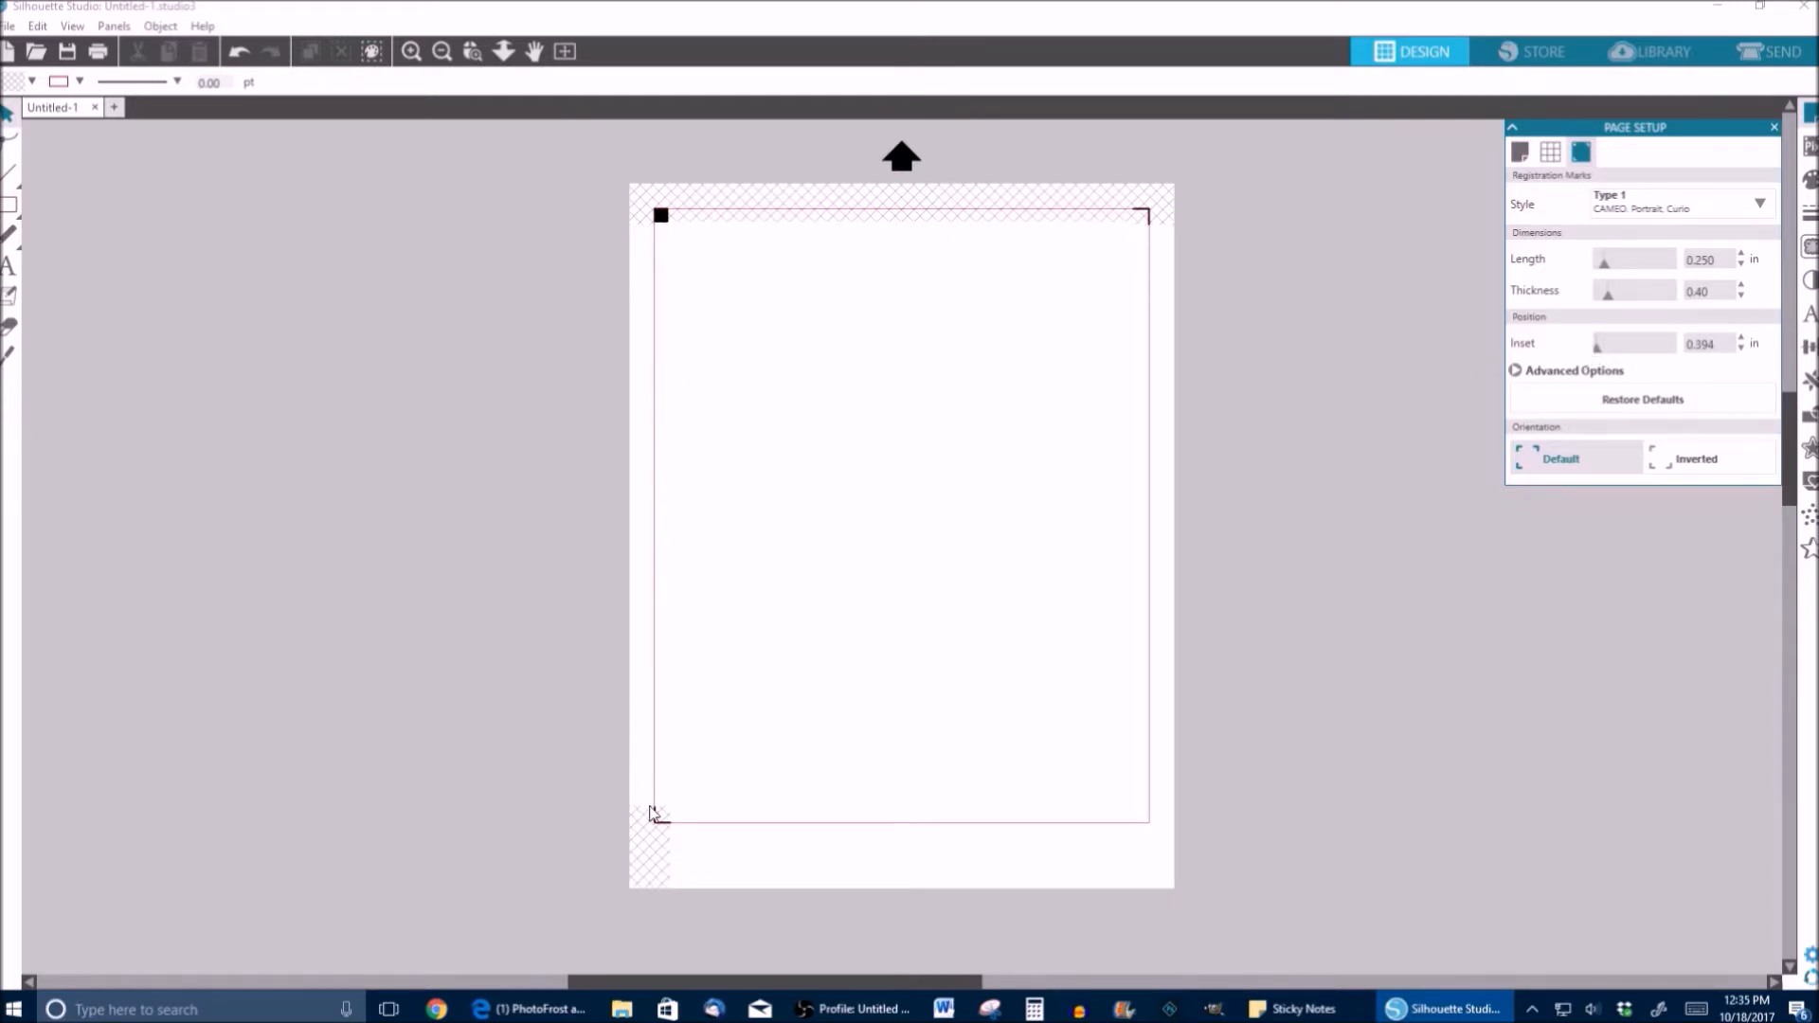
click(1742, 339)
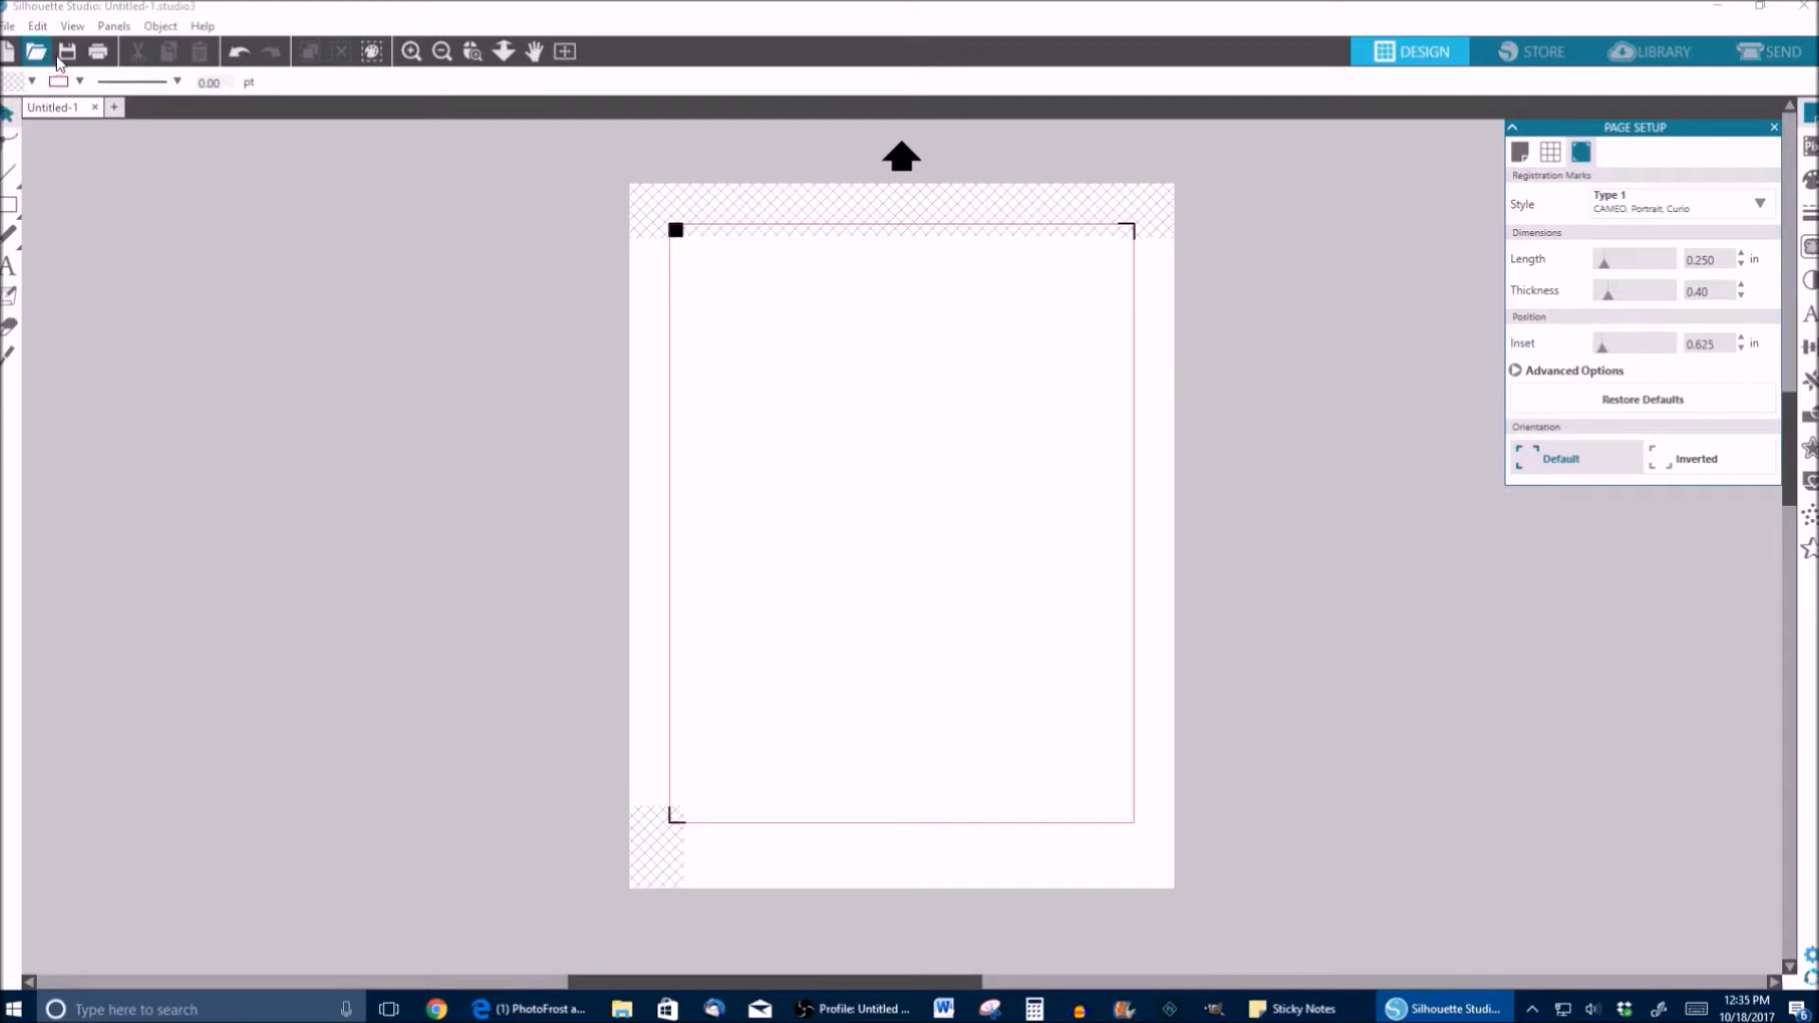
- Open the image butterfly_PNG1048.png from the Pictures folder
click(9, 27)
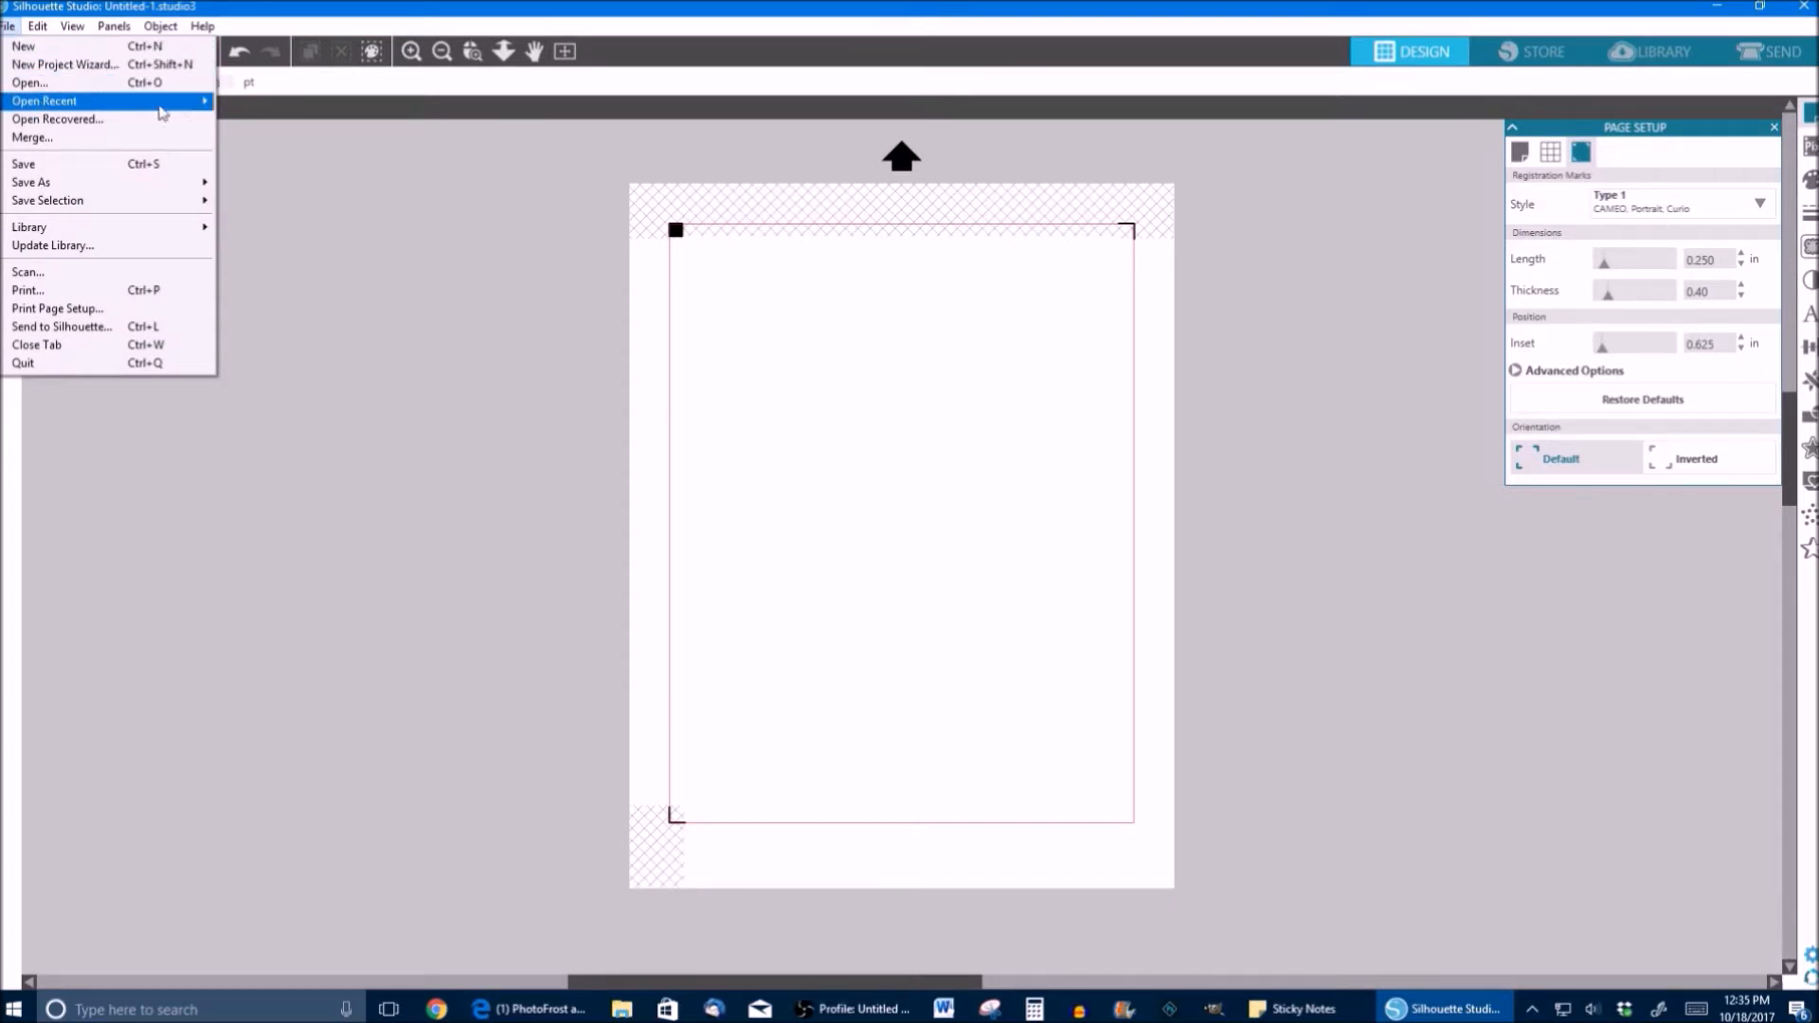
click(331, 214)
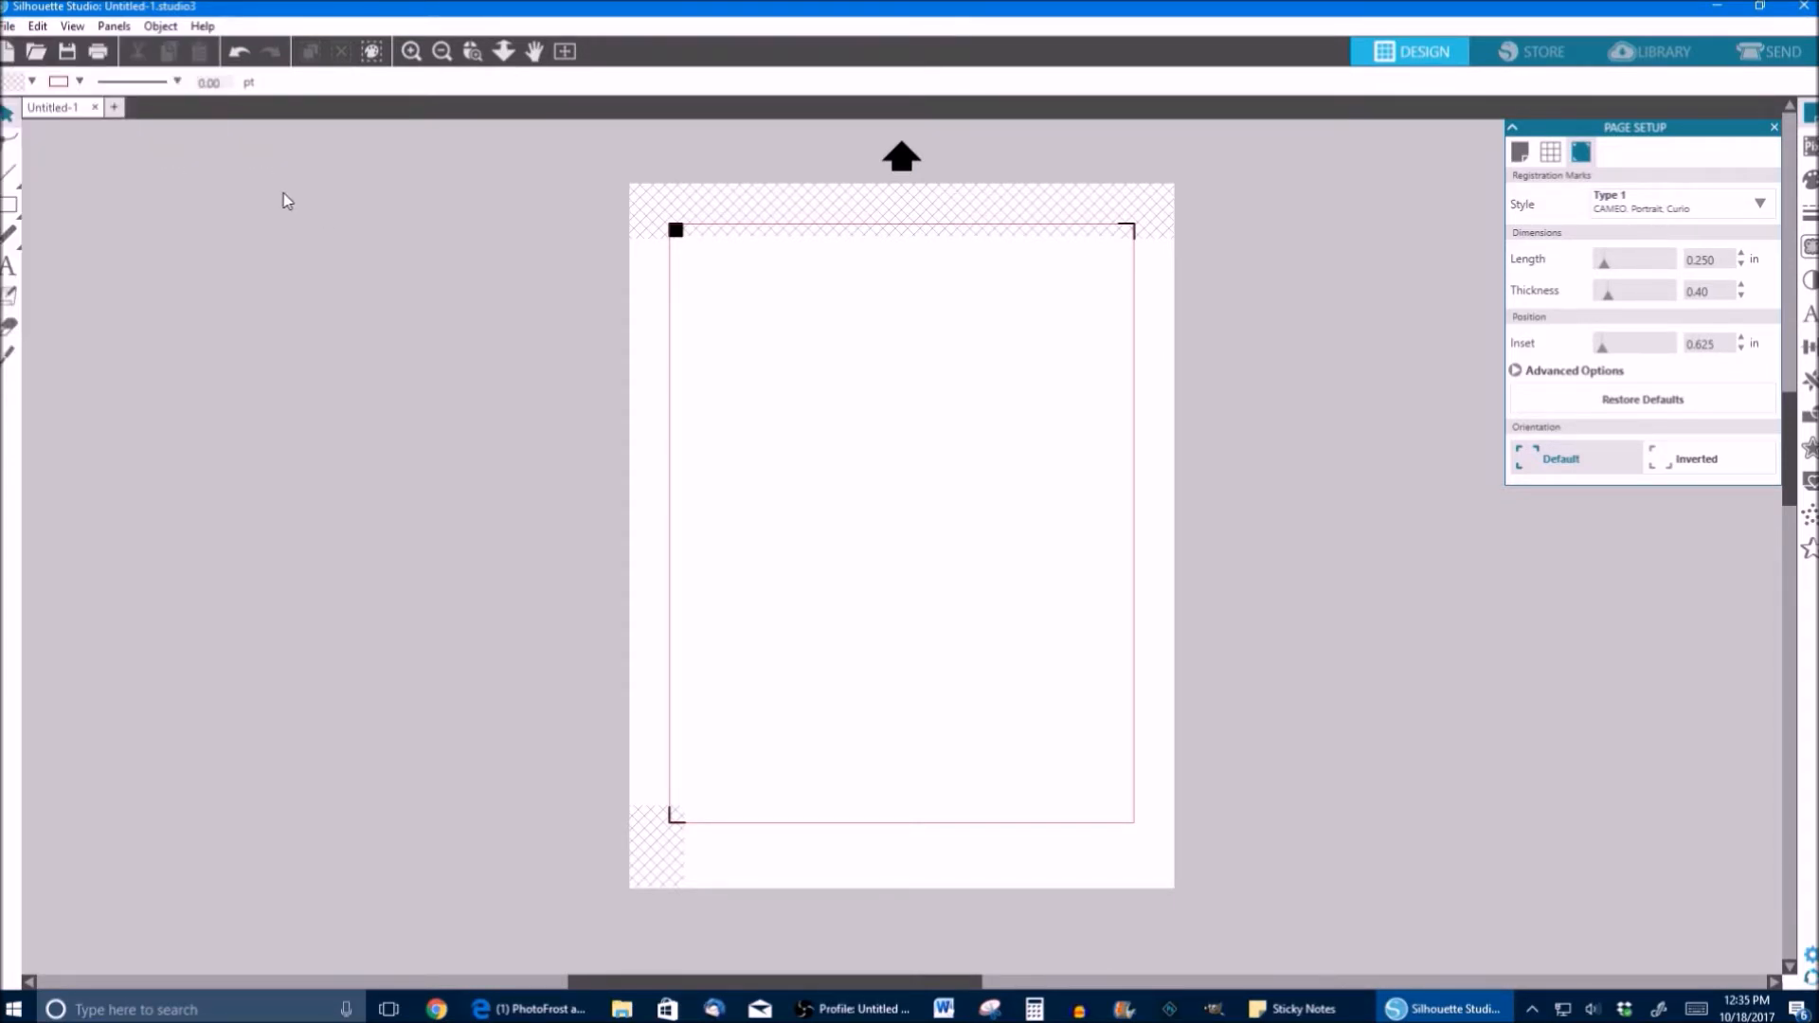
click(36, 53)
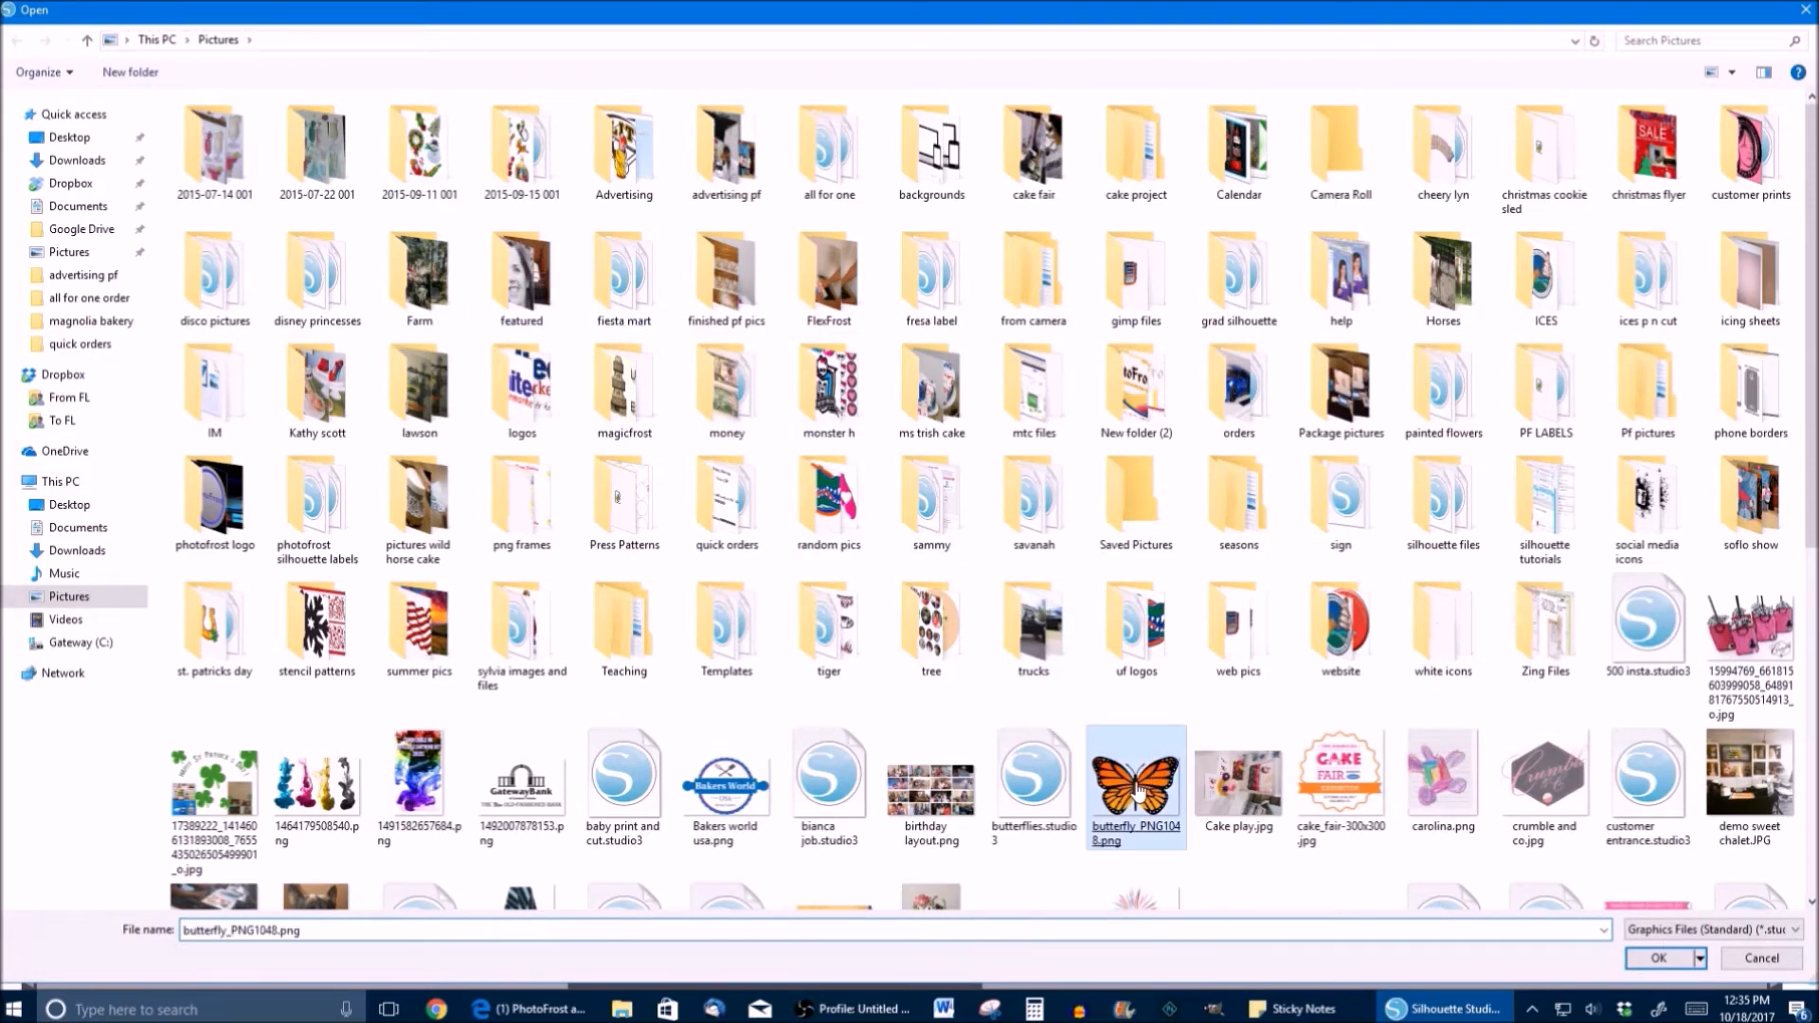
double_click(1138, 790)
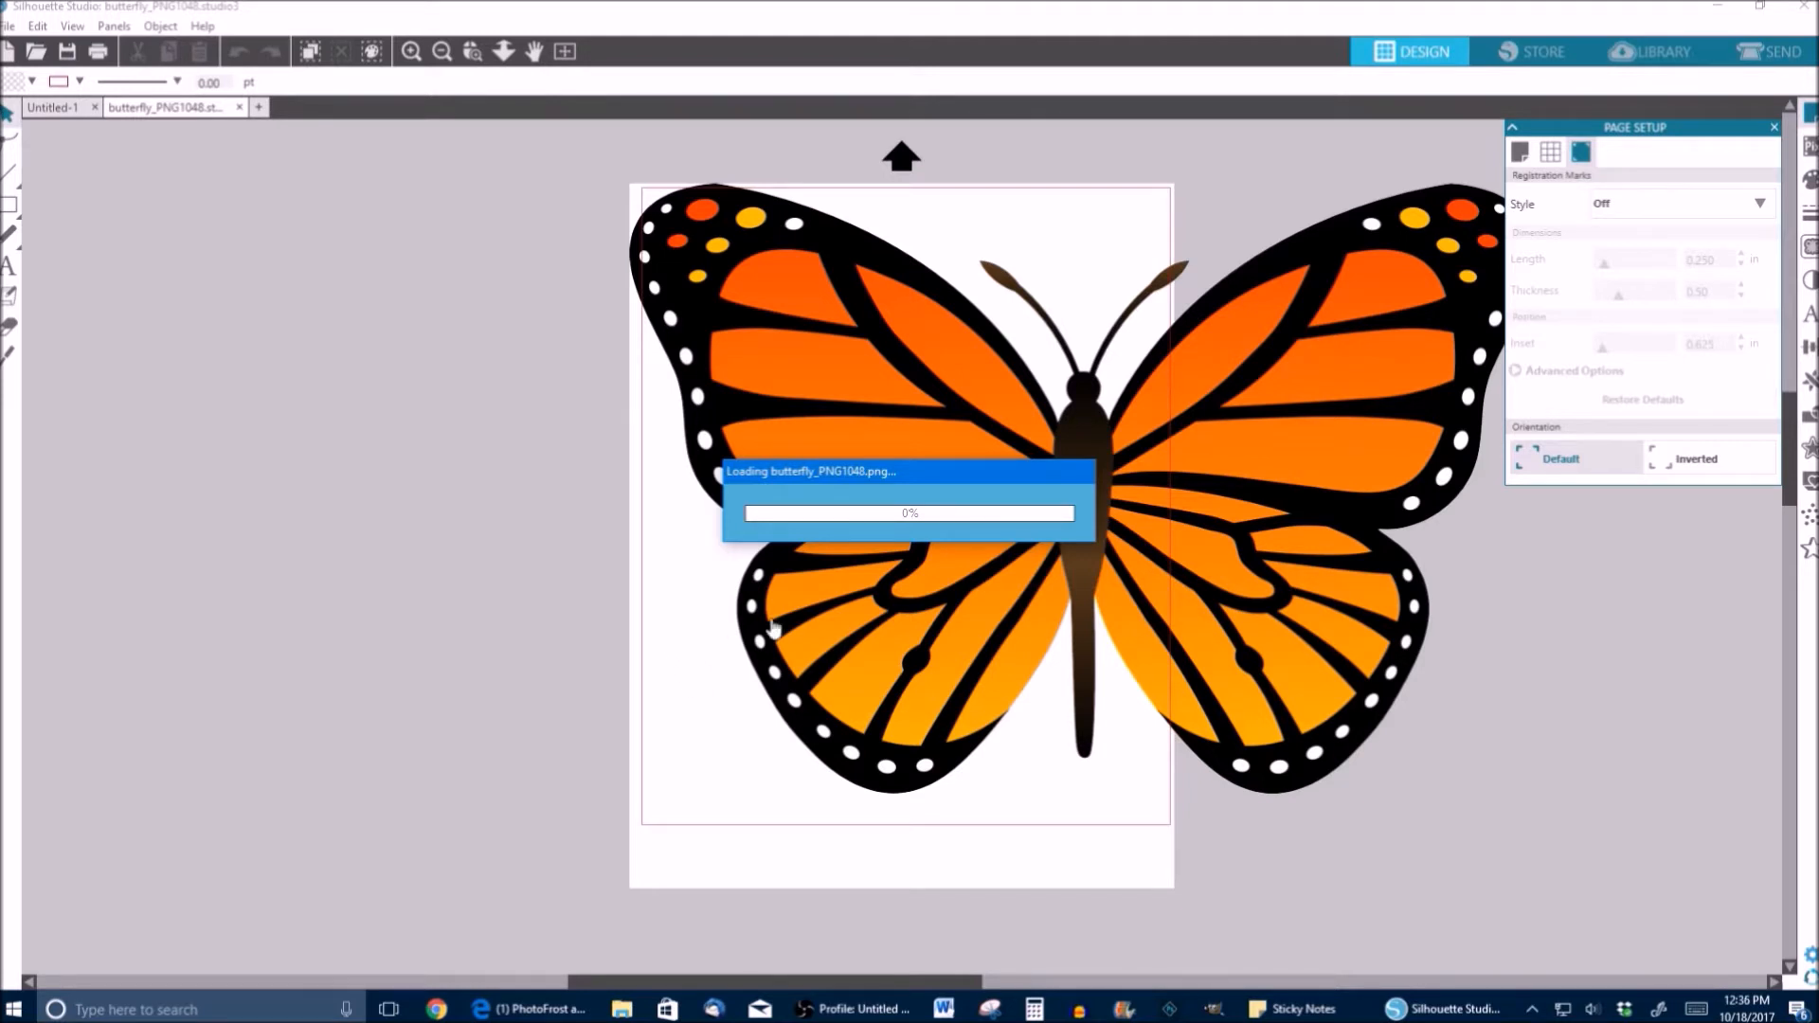
- Copy the butterfly image from its own document and paste it into the Untitled-1 document with the registration marks
drag(1210, 504, 773, 552)
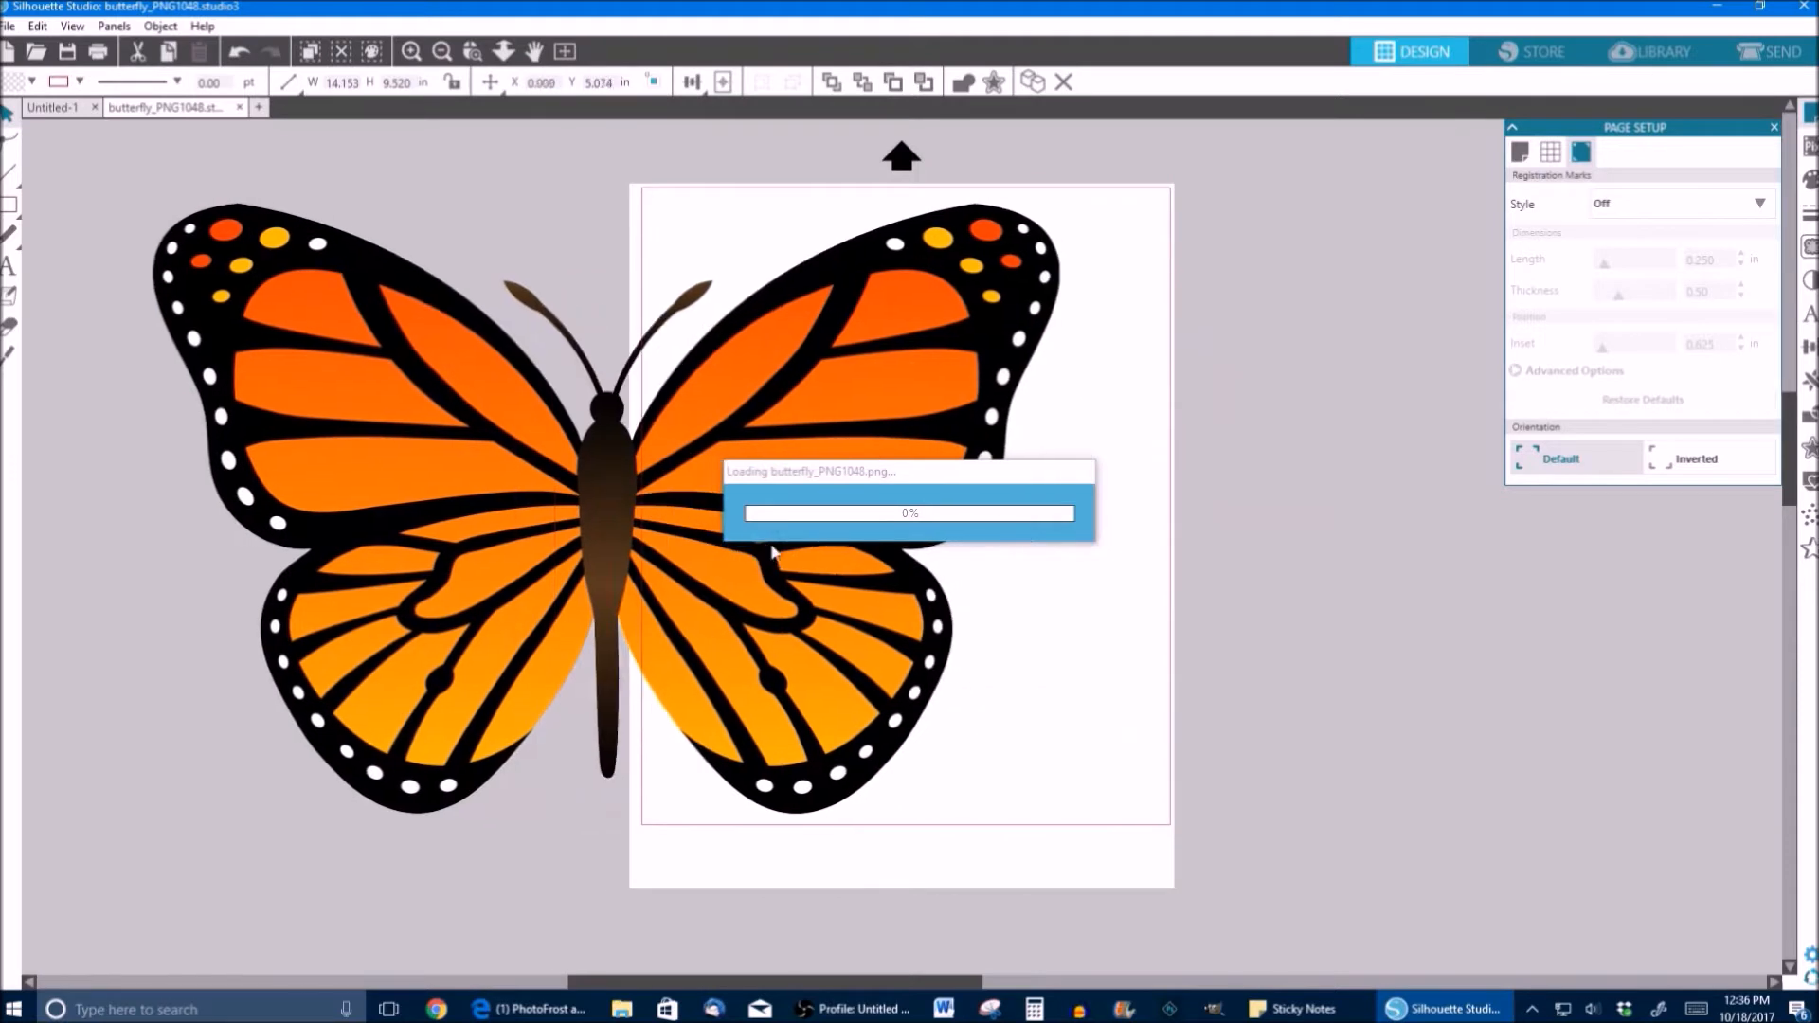
click(583, 480)
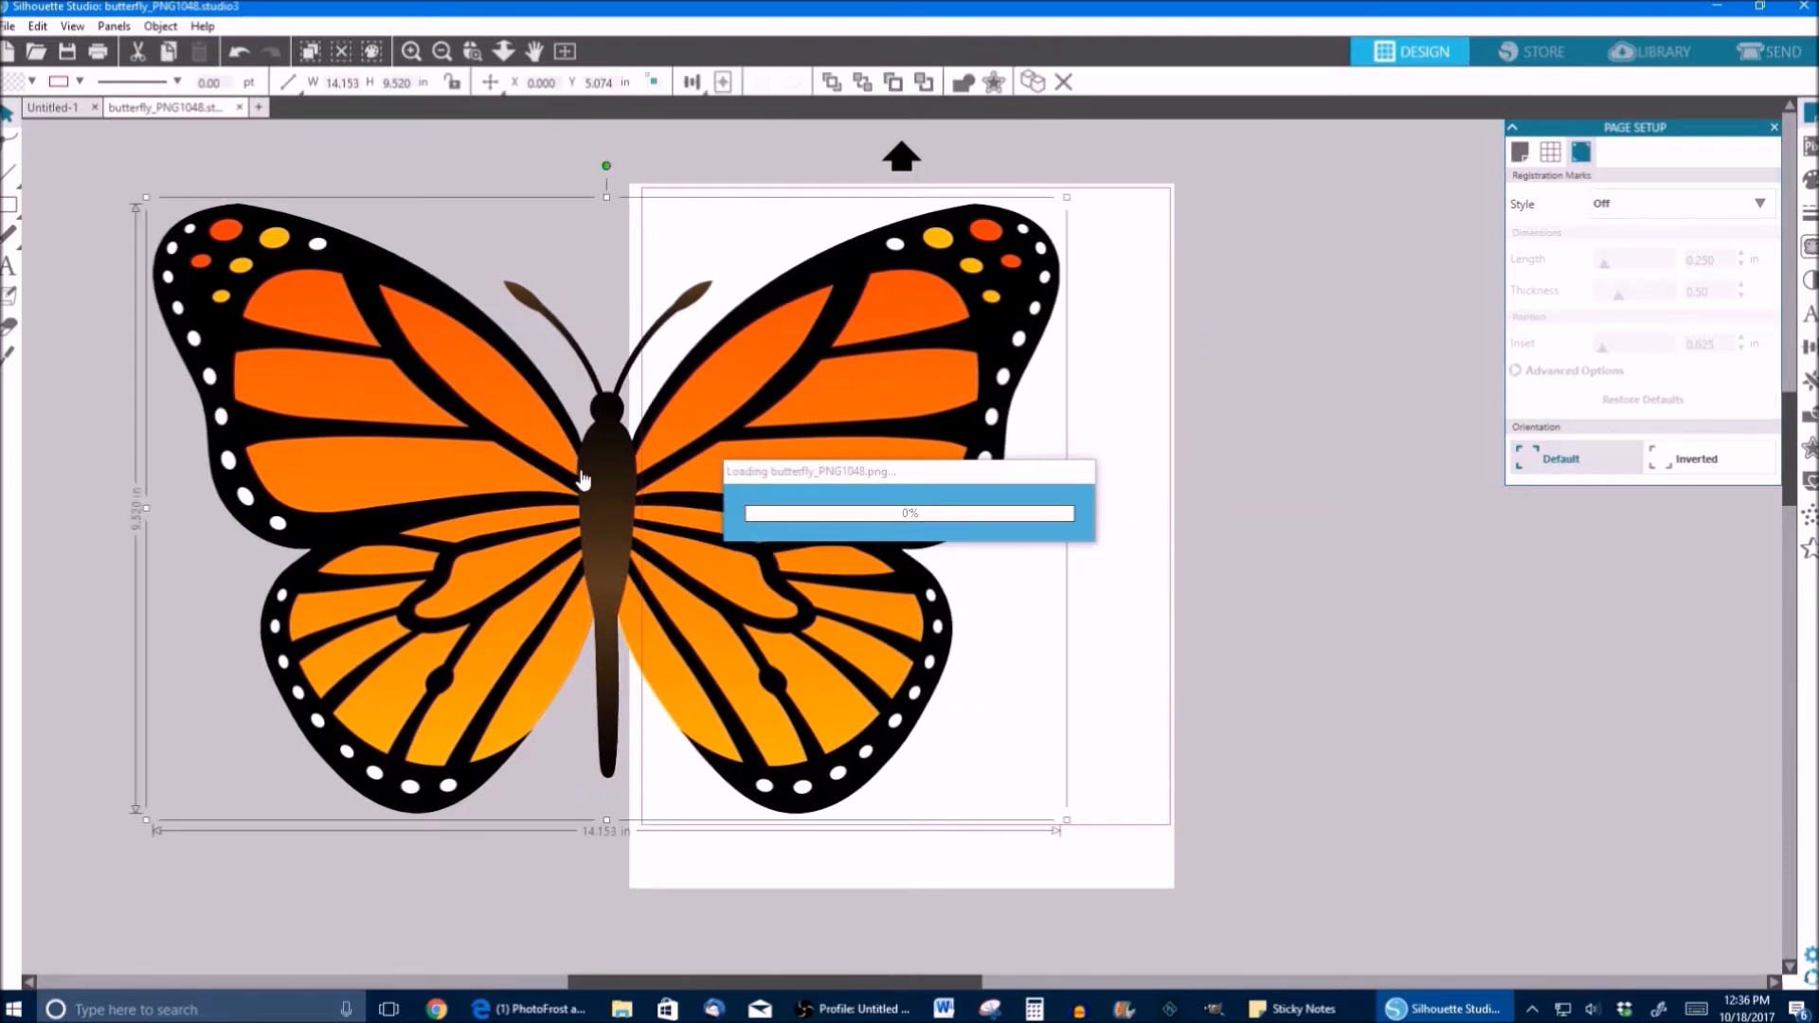
right_click(583, 480)
click(631, 555)
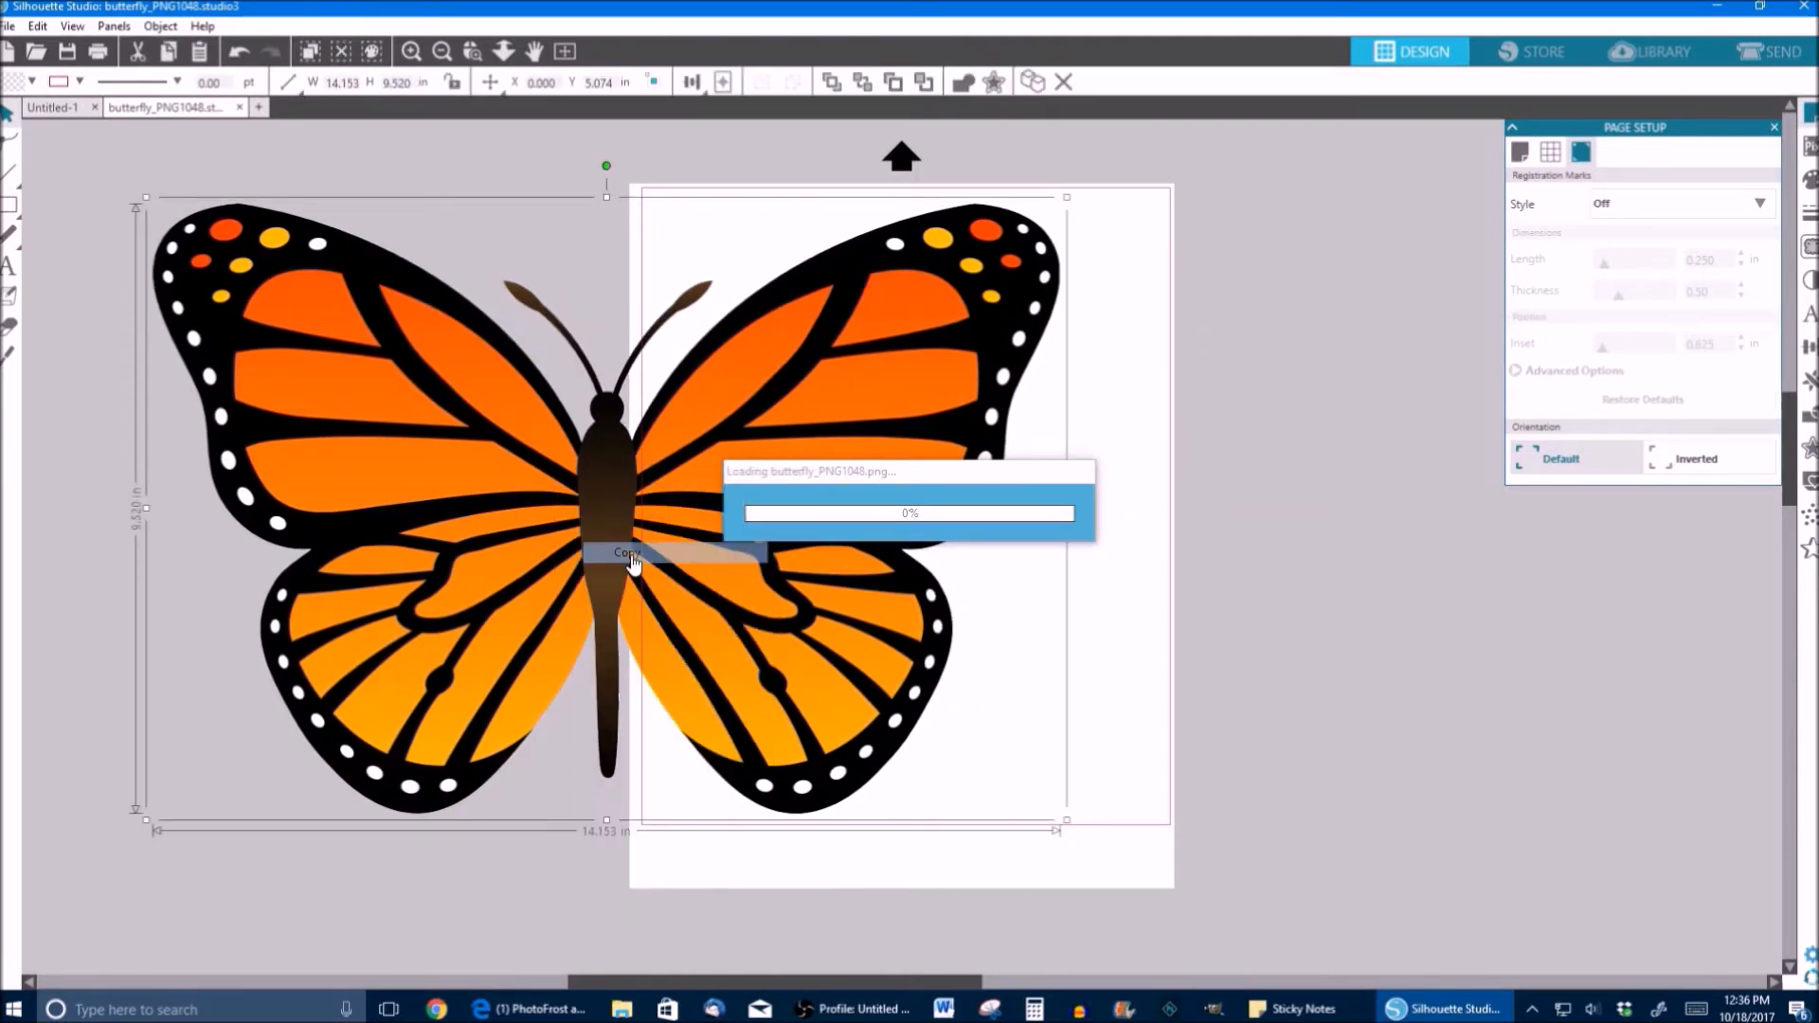
click(67, 108)
right_click(814, 371)
click(844, 452)
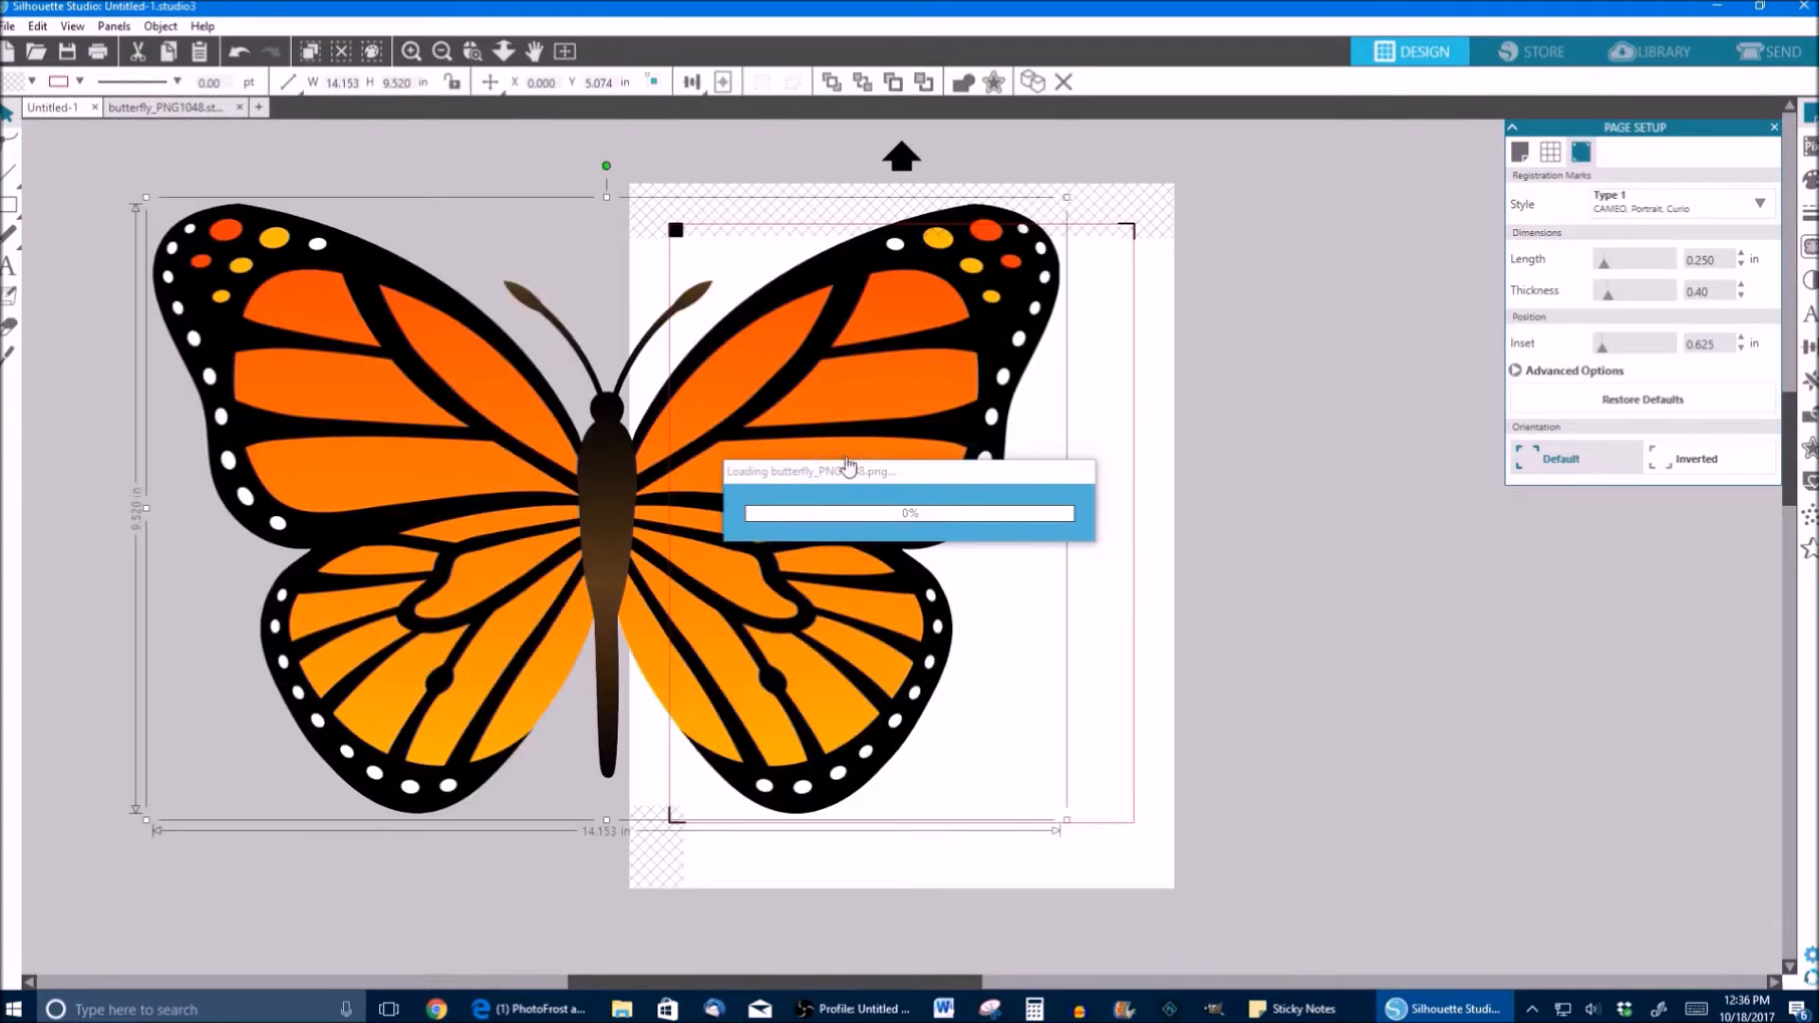
- Move the stuck loading window aside and clear it by switching to the Send view and back to Design
drag(846, 464, 1542, 695)
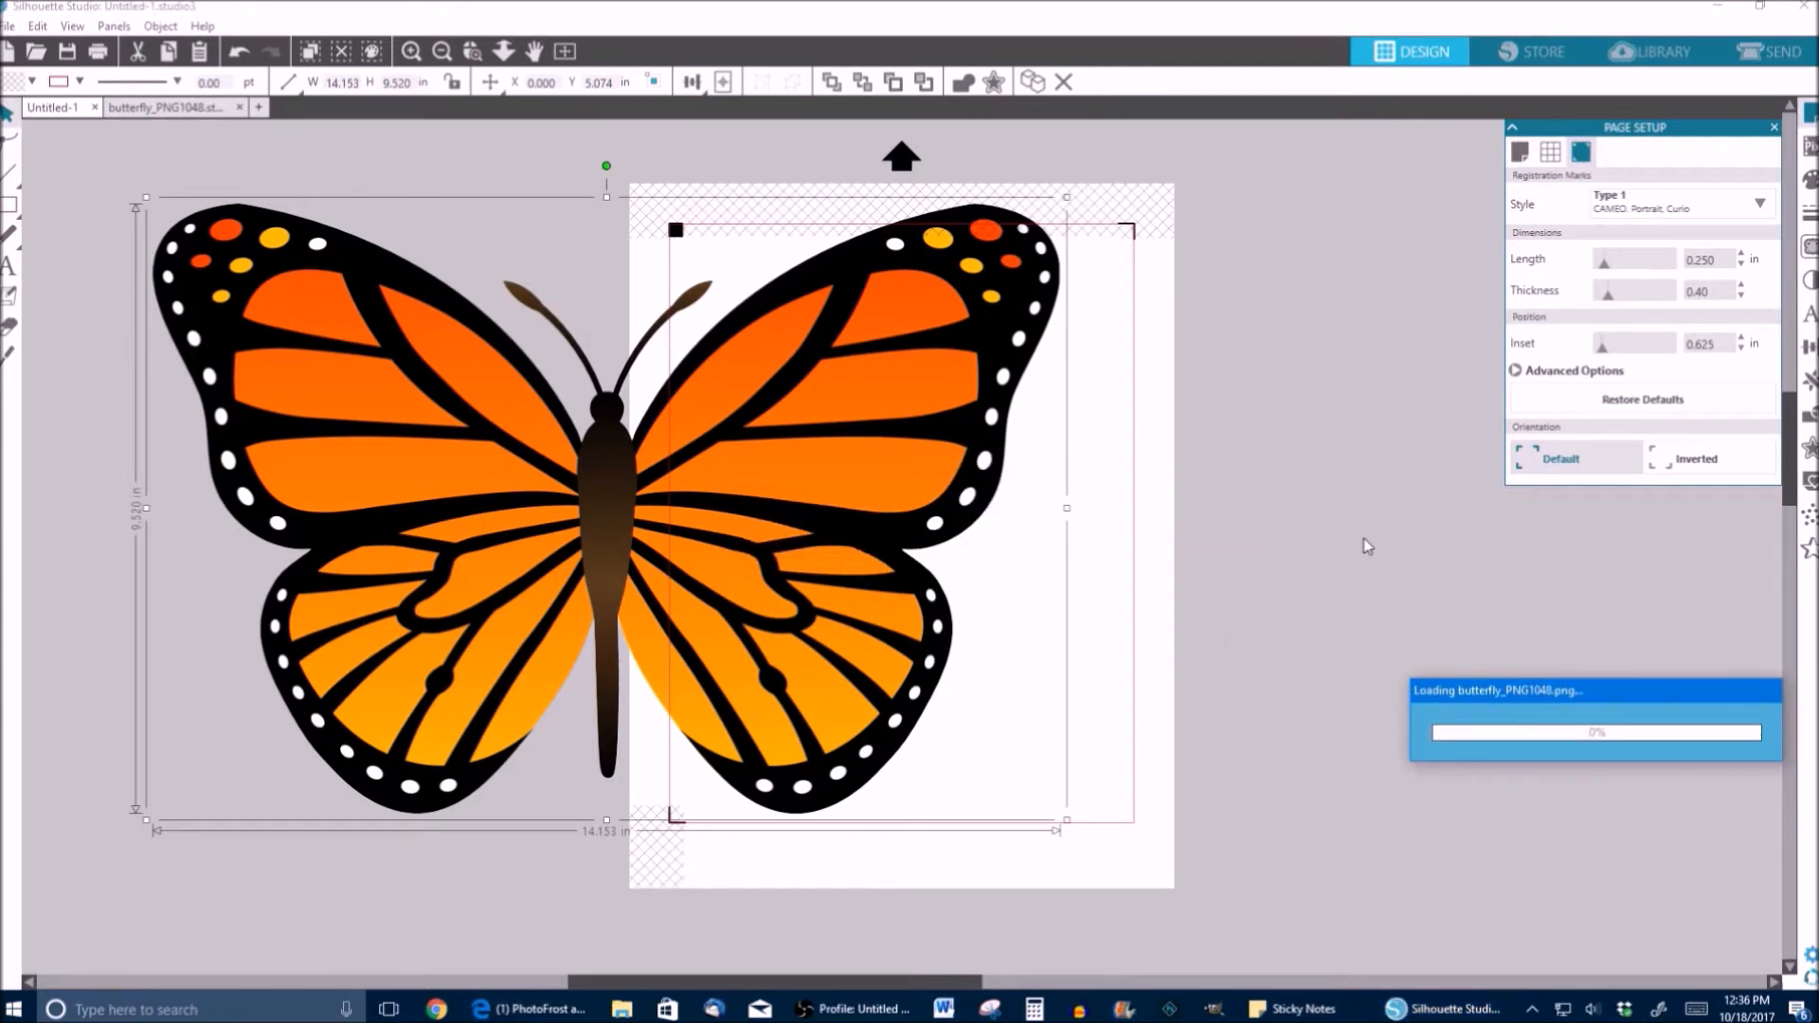
click(1760, 49)
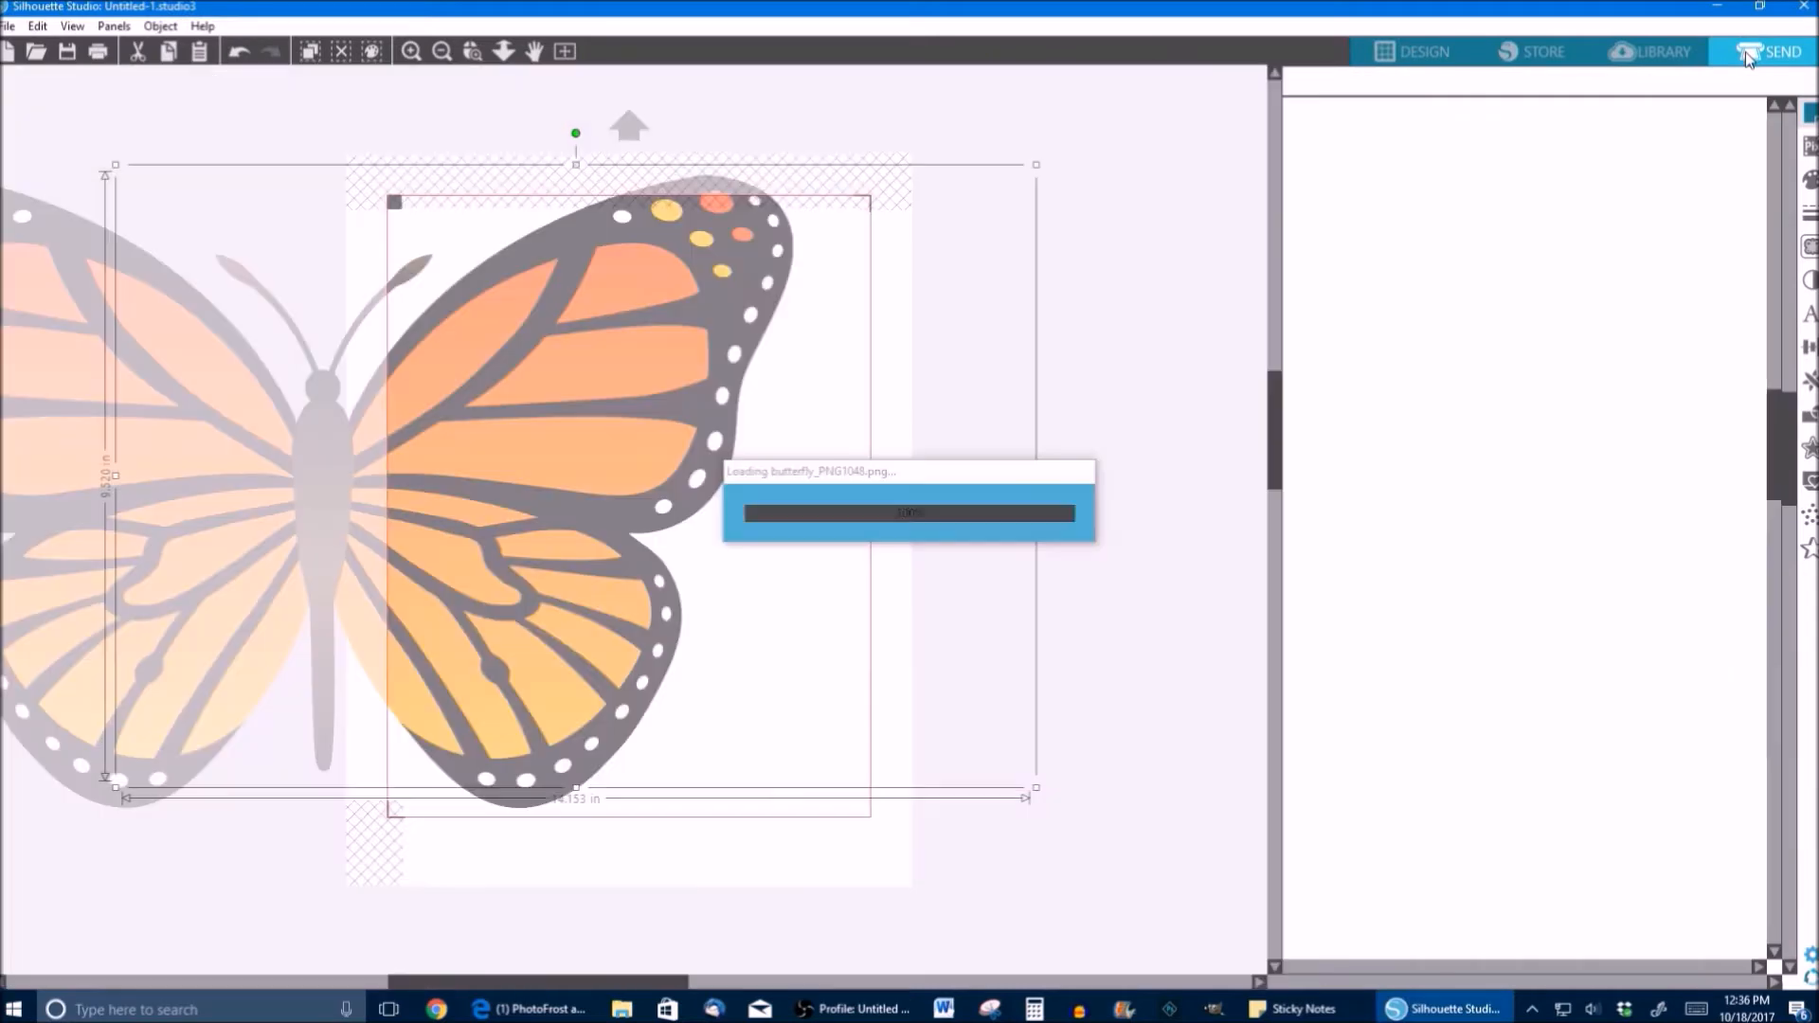
click(1425, 52)
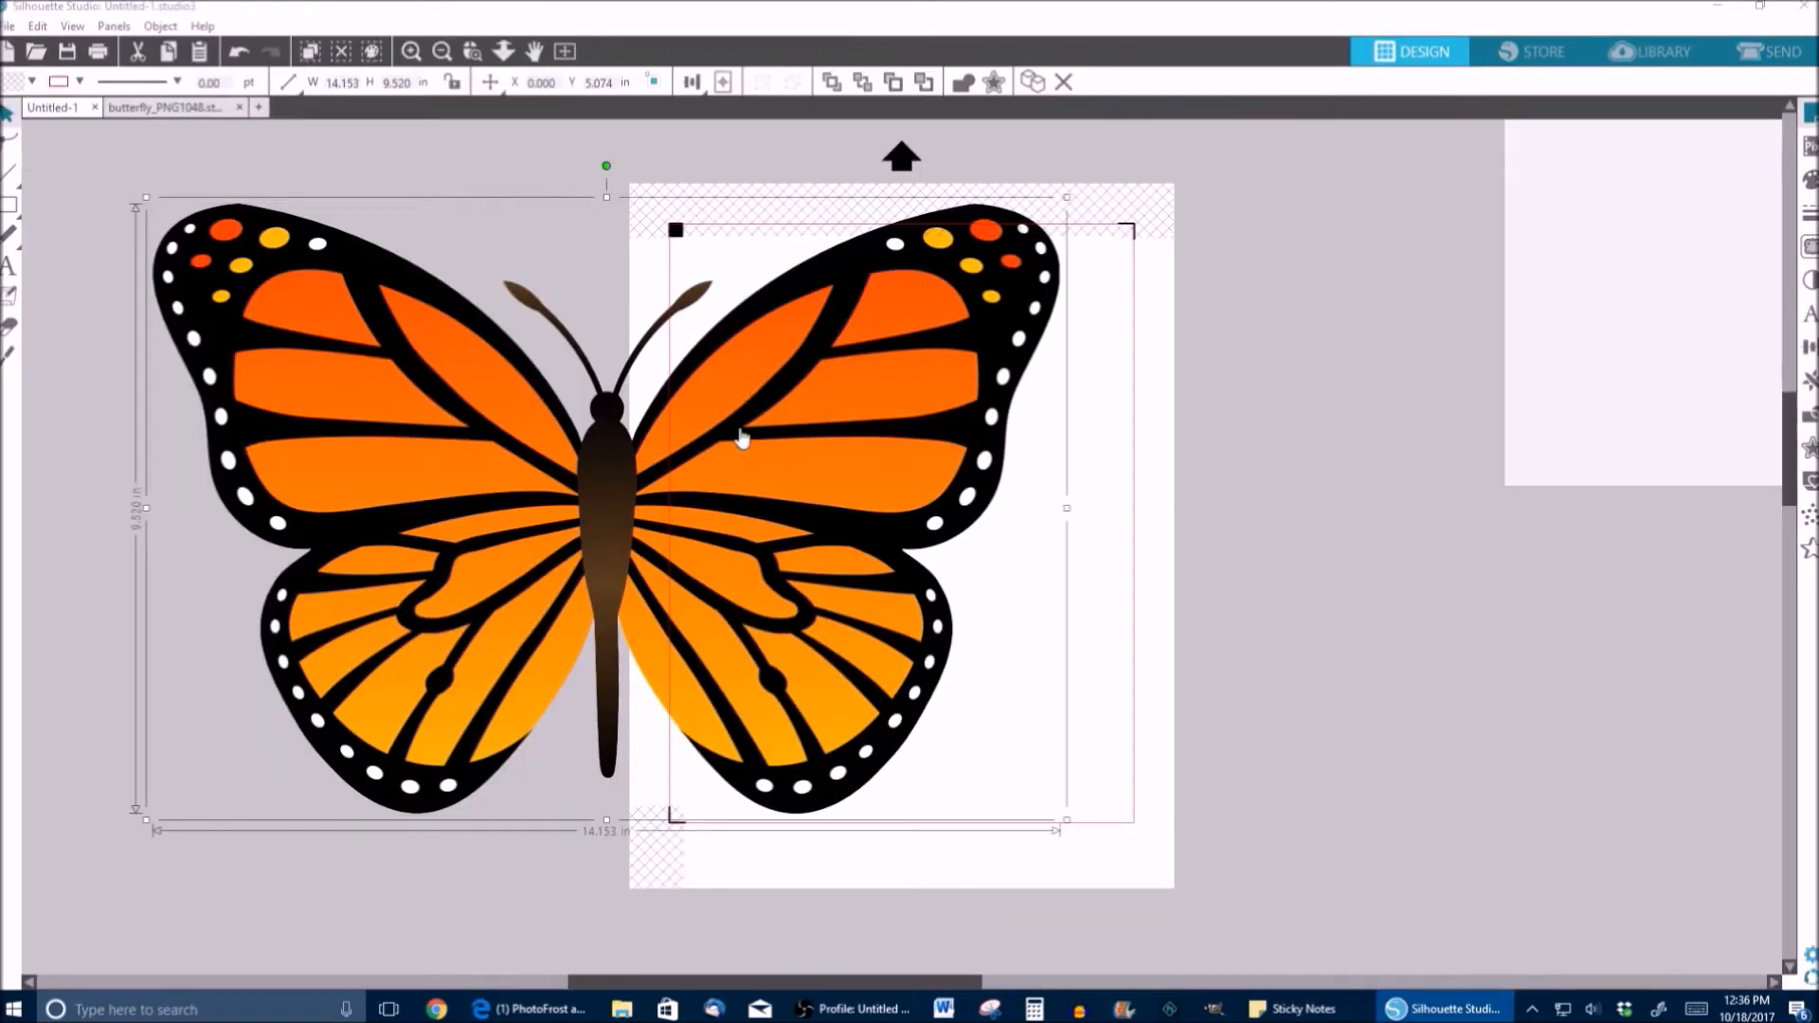
- Scale the butterfly down to about 10.02 in wide by 6.74 in high and place it beside the page
drag(716, 450, 848, 482)
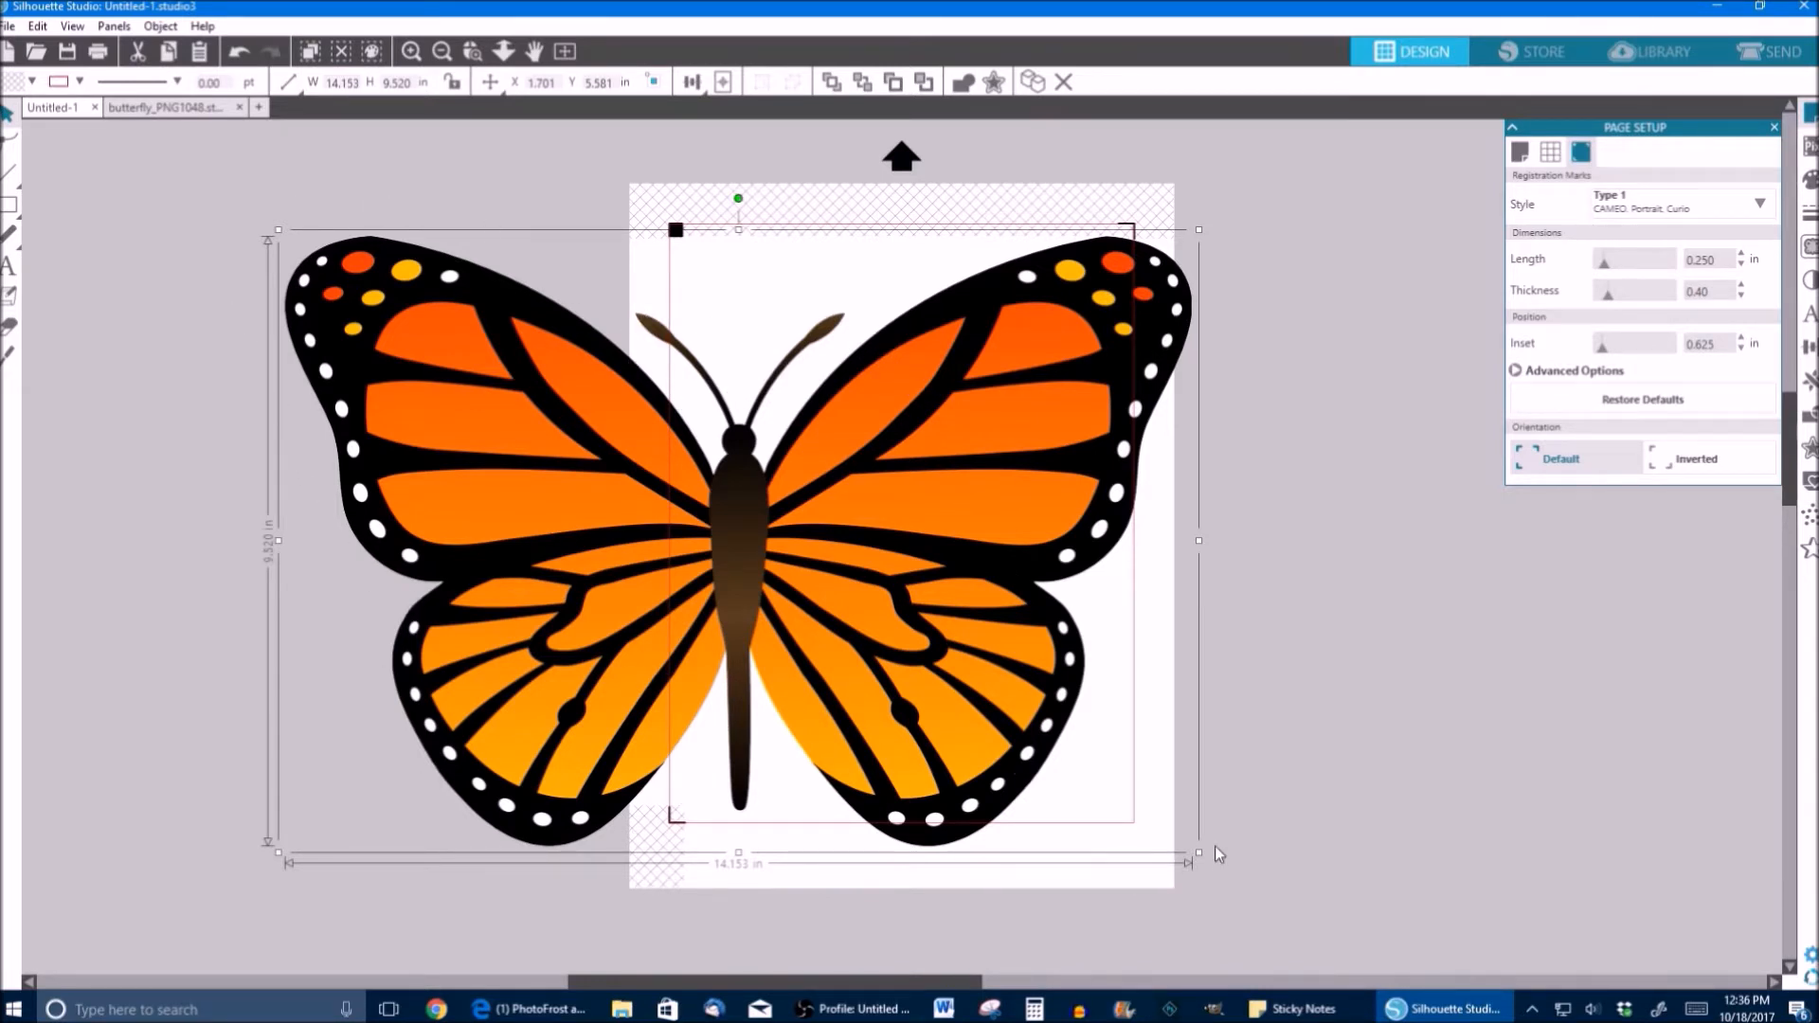
drag(1198, 855, 885, 680)
drag(595, 514, 692, 526)
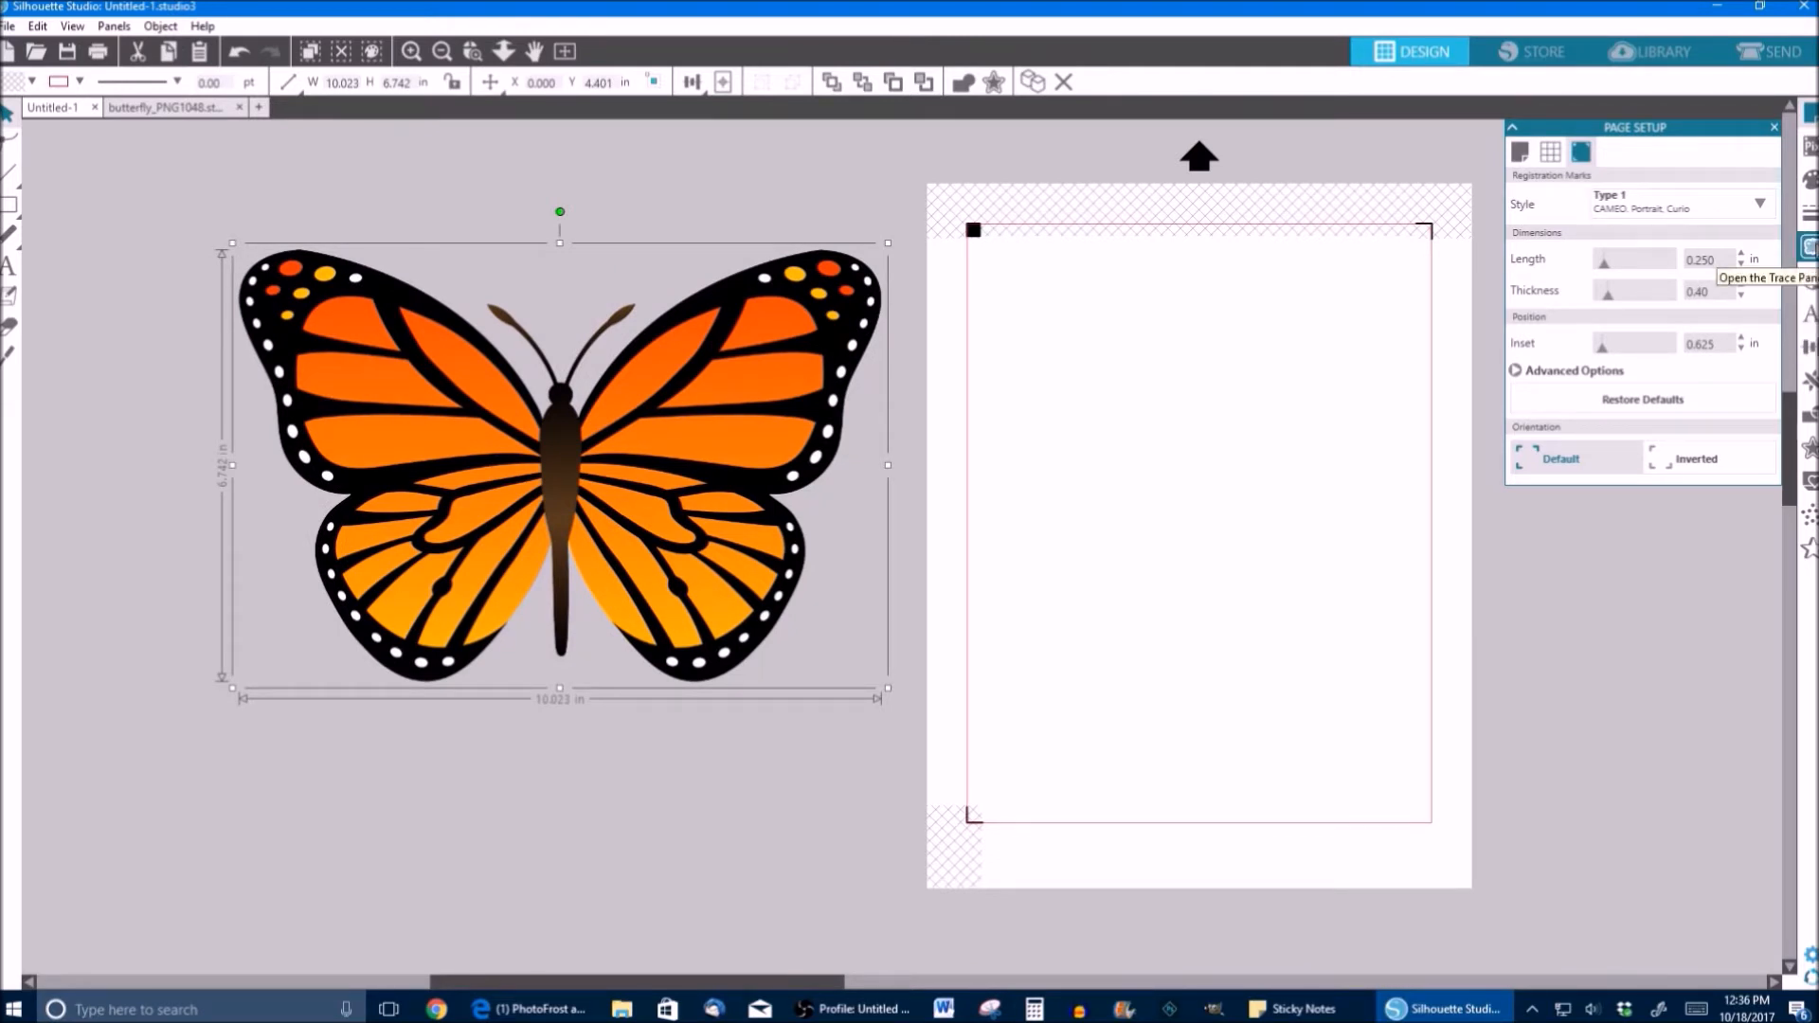
- Trace the outer edge of the butterfly, using a trace area around the whole image and a threshold of 57%
click(1808, 248)
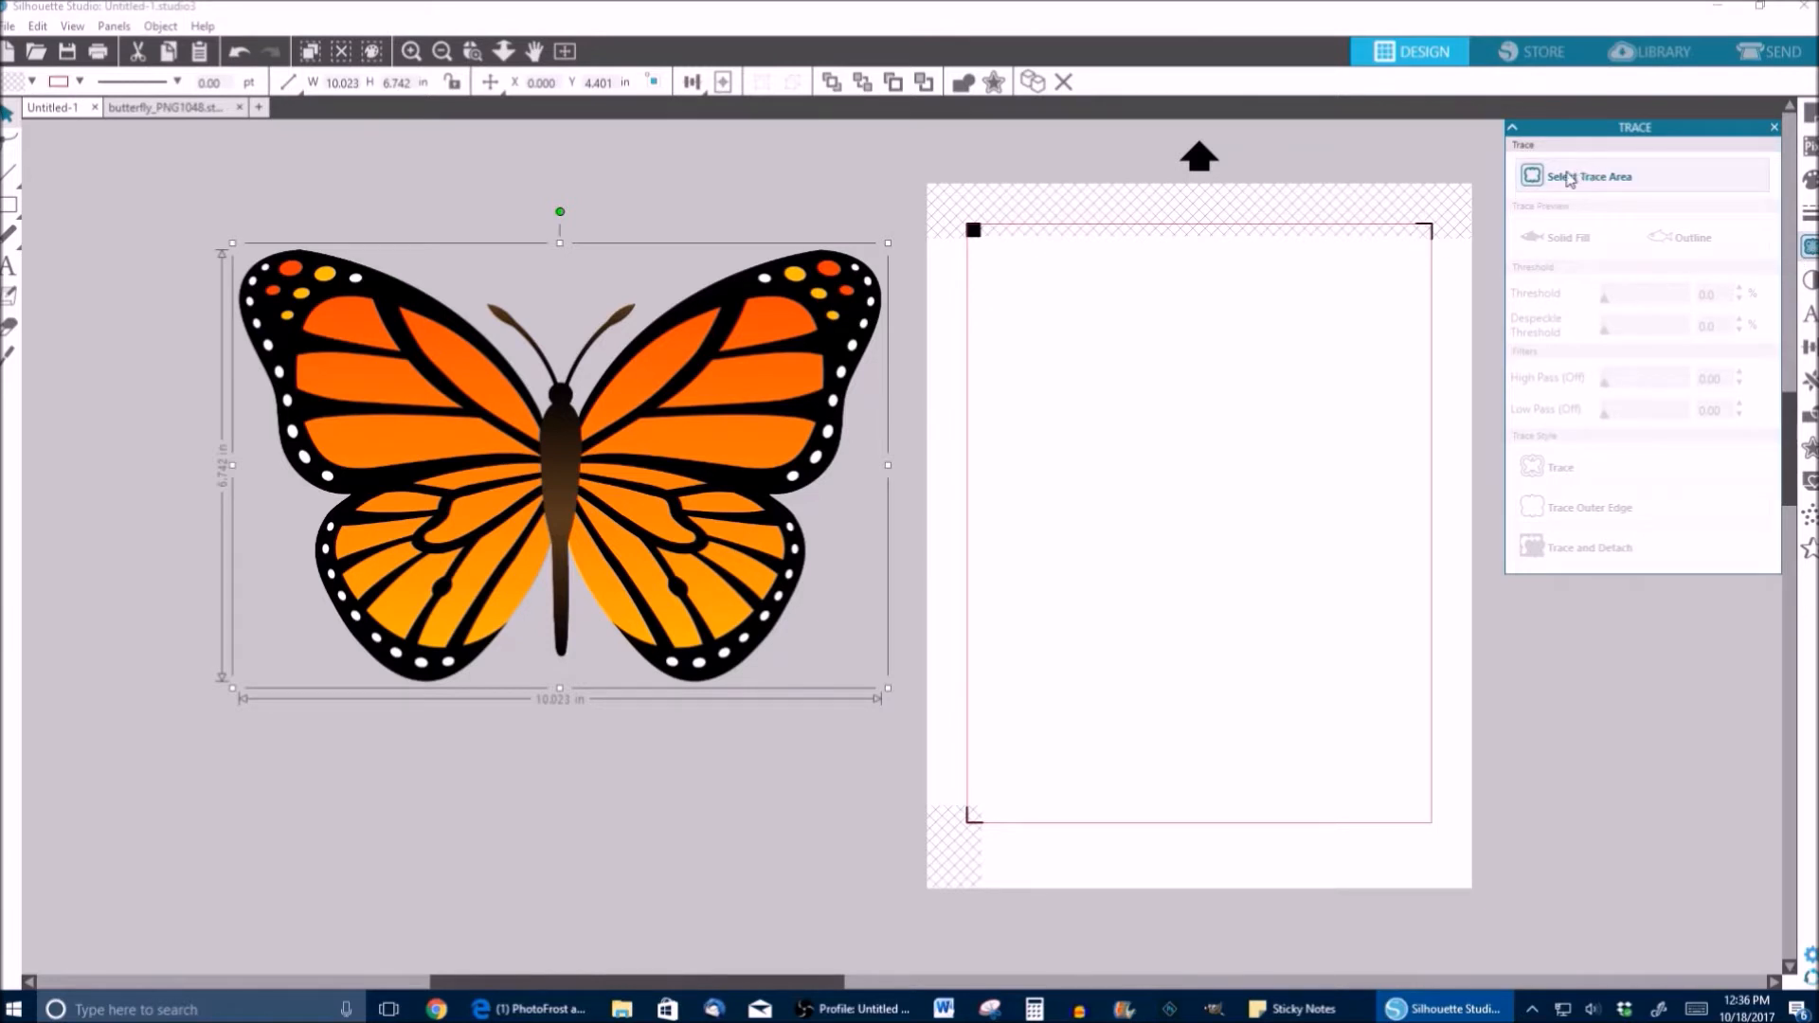
click(1568, 177)
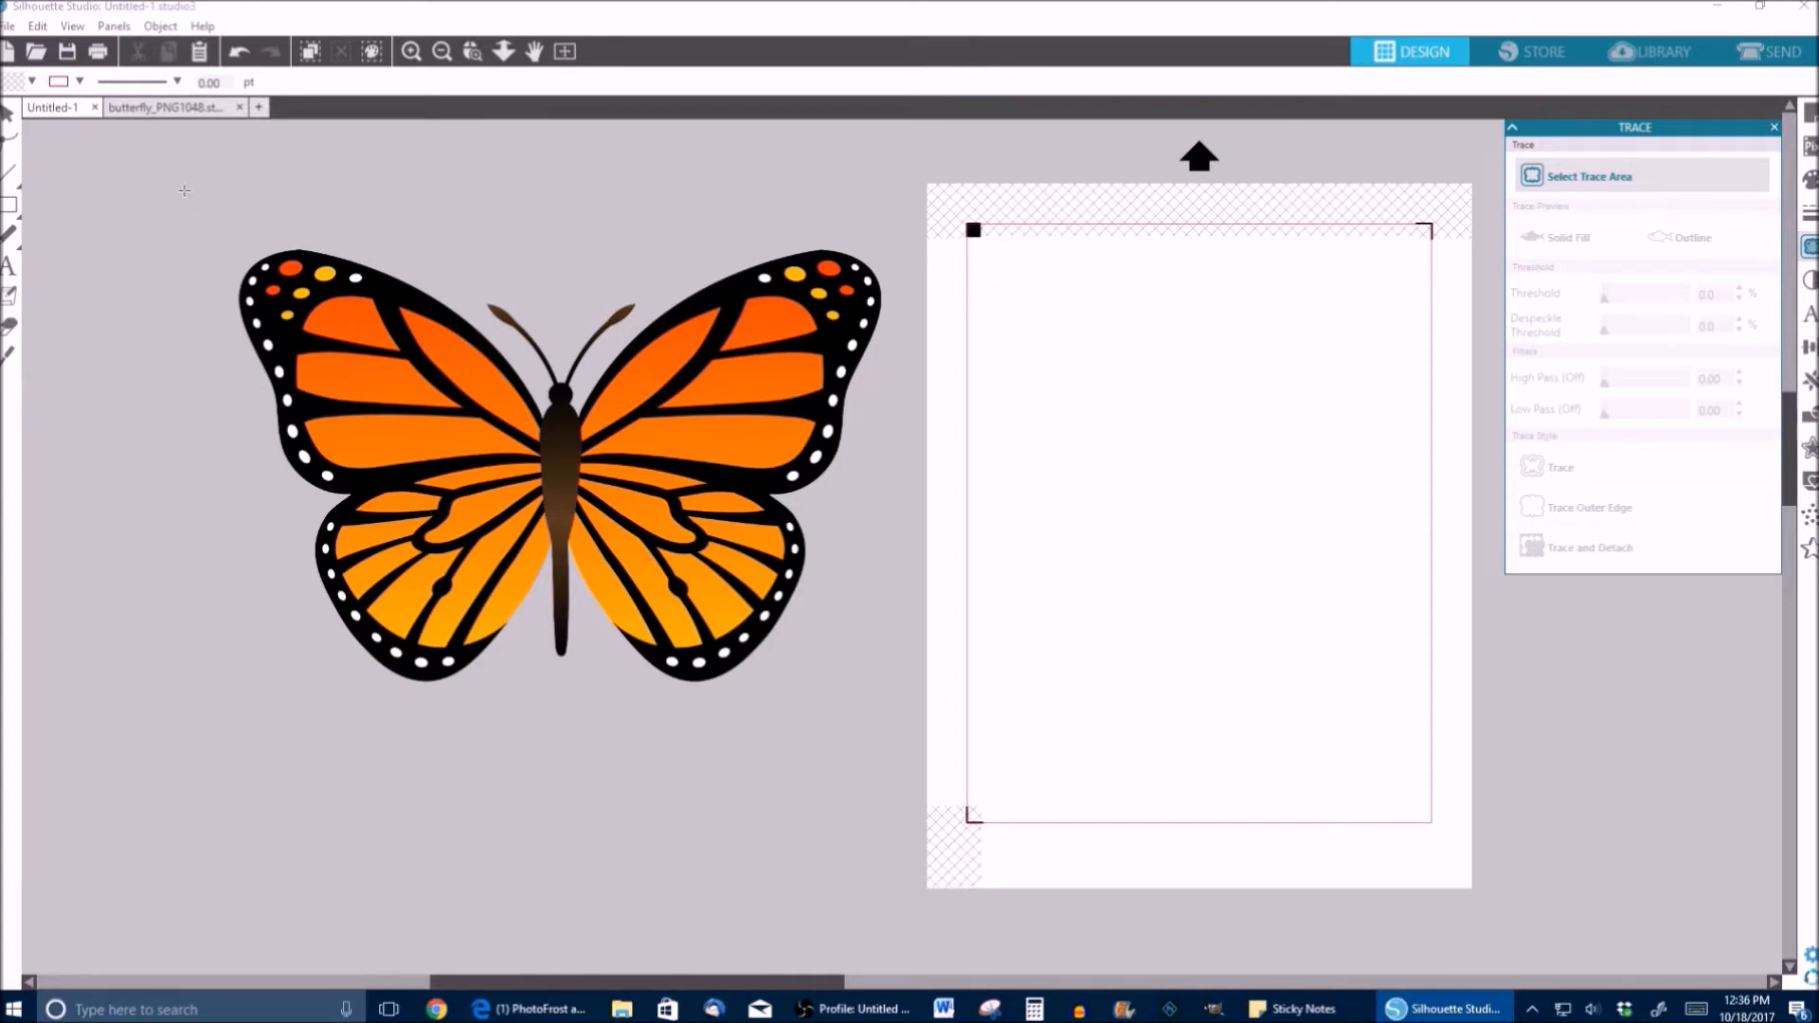
mouse_move(169, 187)
mouse_down()
mouse_move(437, 446)
mouse_move(866, 763)
mouse_move(900, 763)
mouse_move(924, 730)
mouse_up()
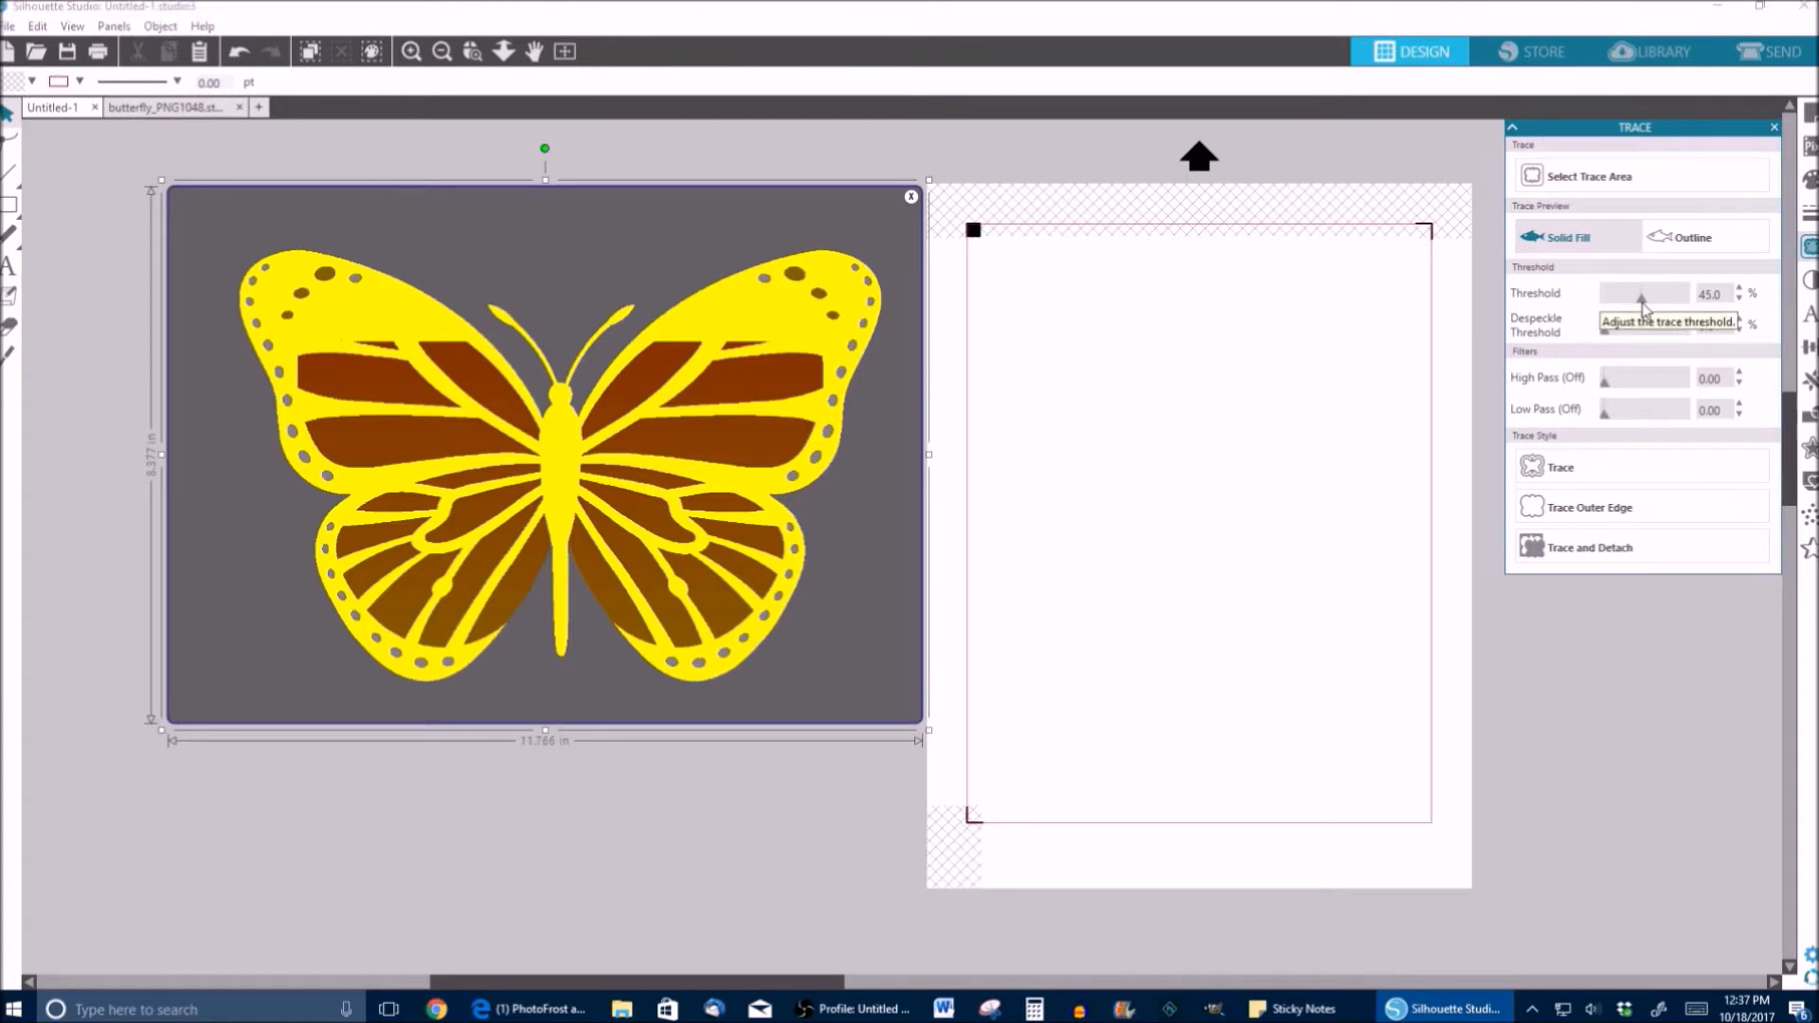
drag(1643, 308, 1646, 311)
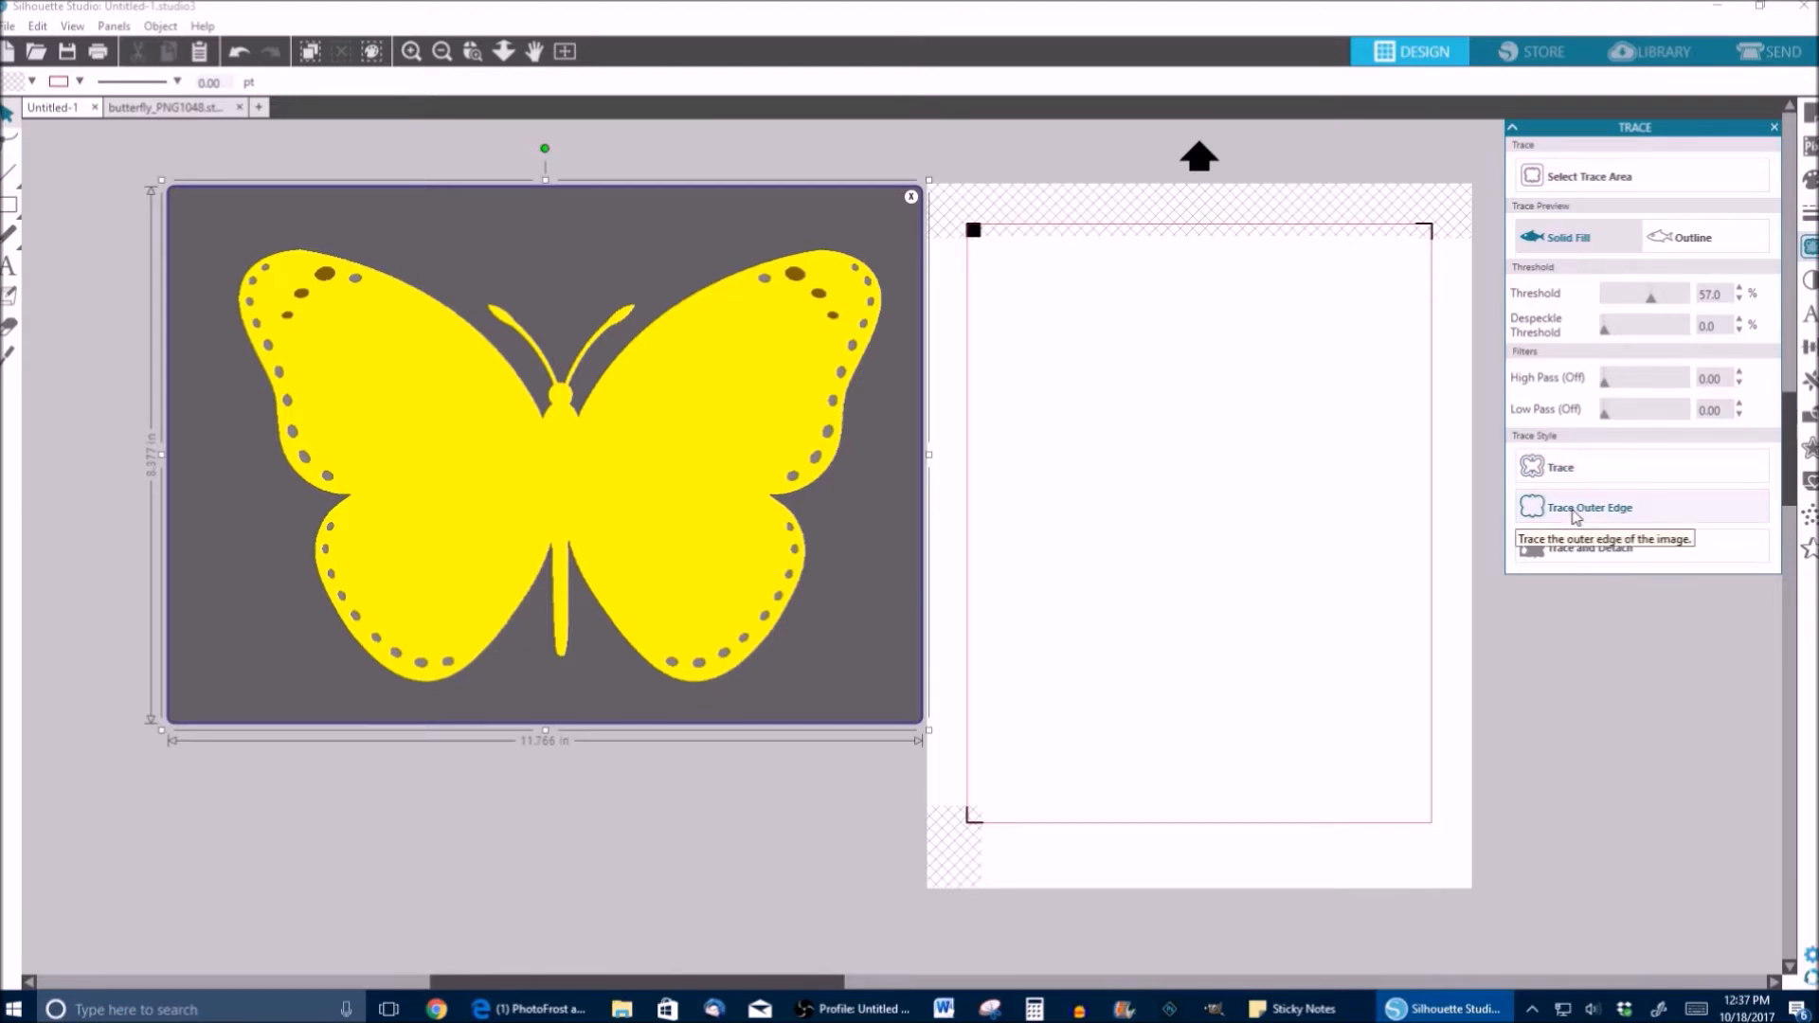
click(1576, 512)
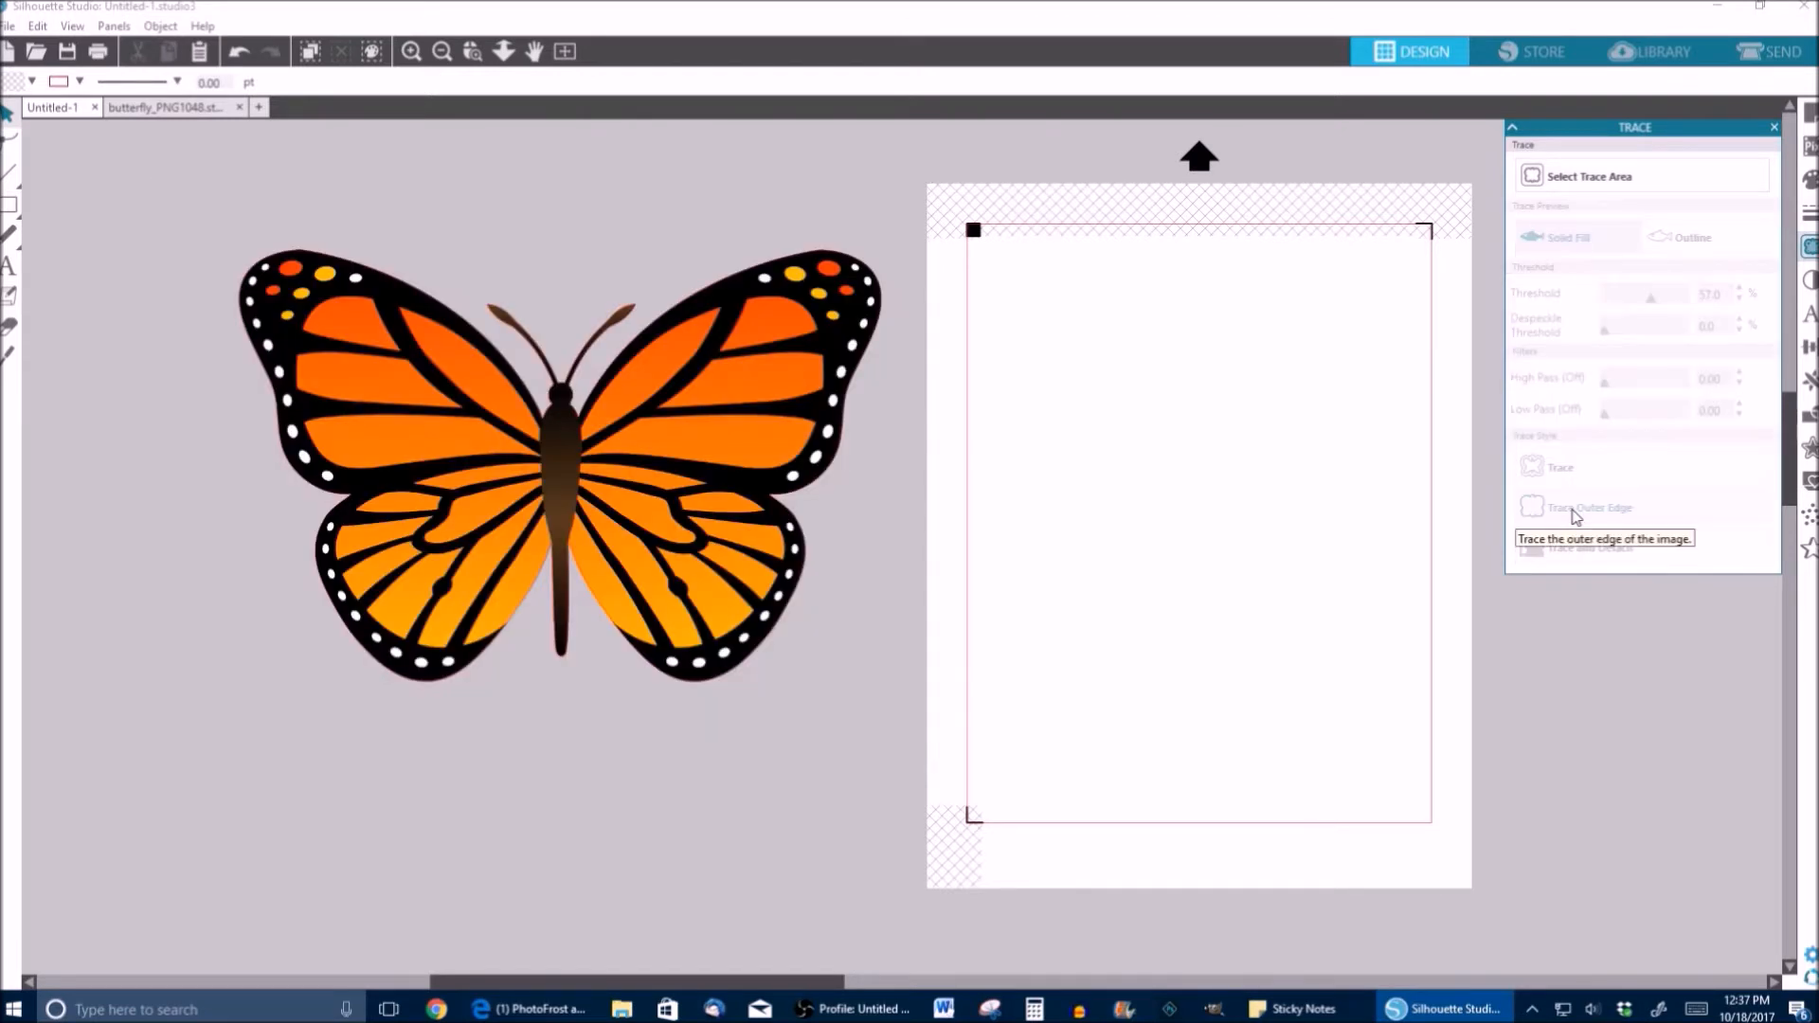
- Move the butterfly image off its traced outline to check the cut line, and undo the move
mouse_move(701, 513)
mouse_down()
mouse_move(820, 650)
mouse_move(1076, 637)
mouse_move(1004, 635)
mouse_up()
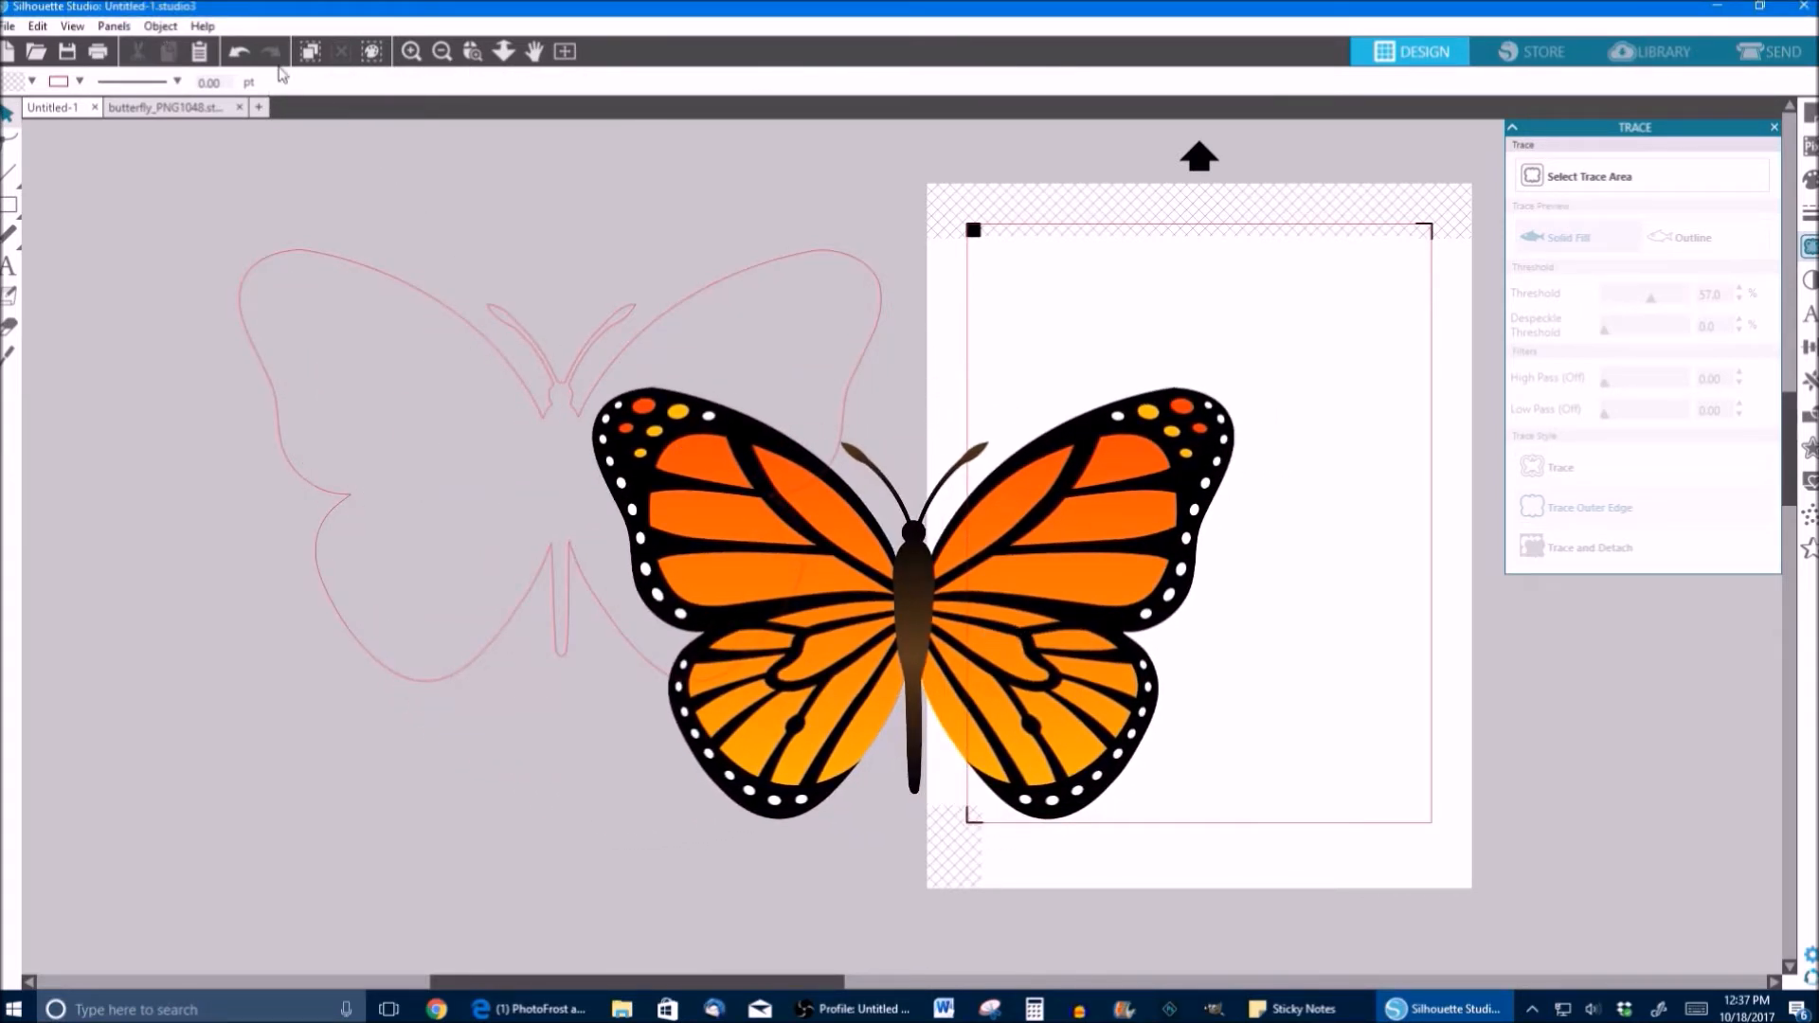
click(242, 53)
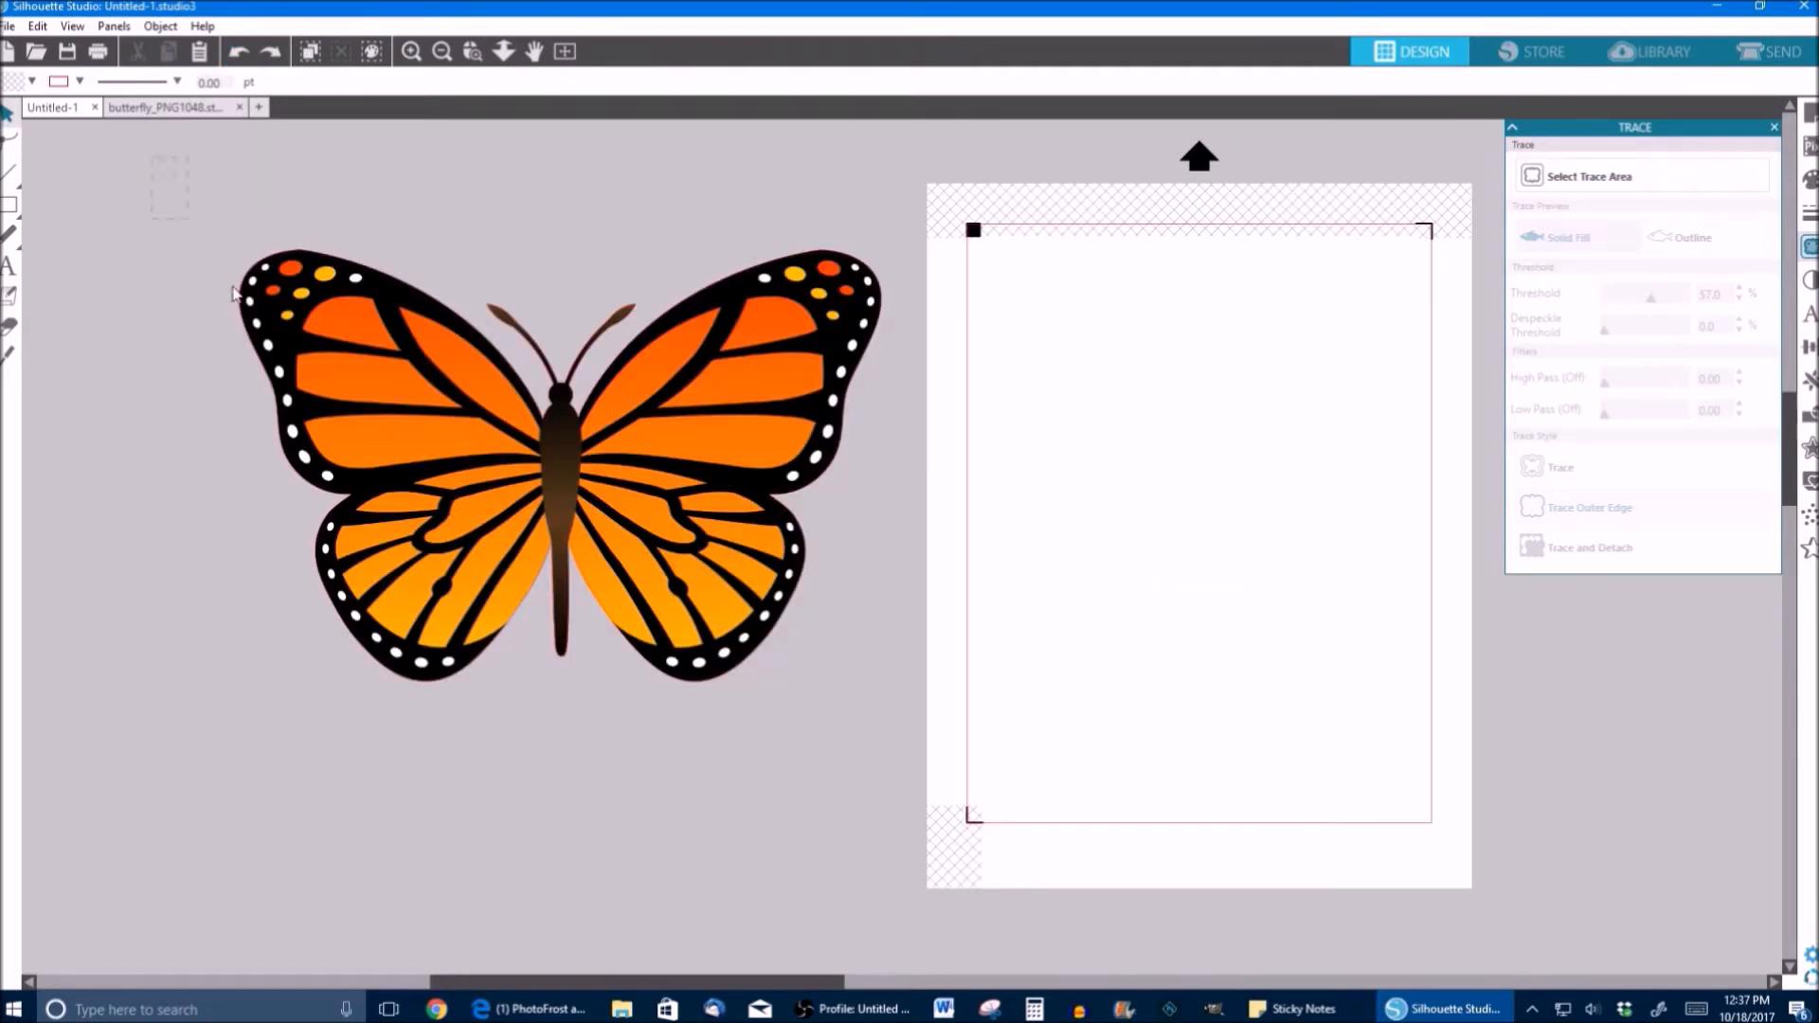
- Group the butterfly image with its traced outline
click(365, 418)
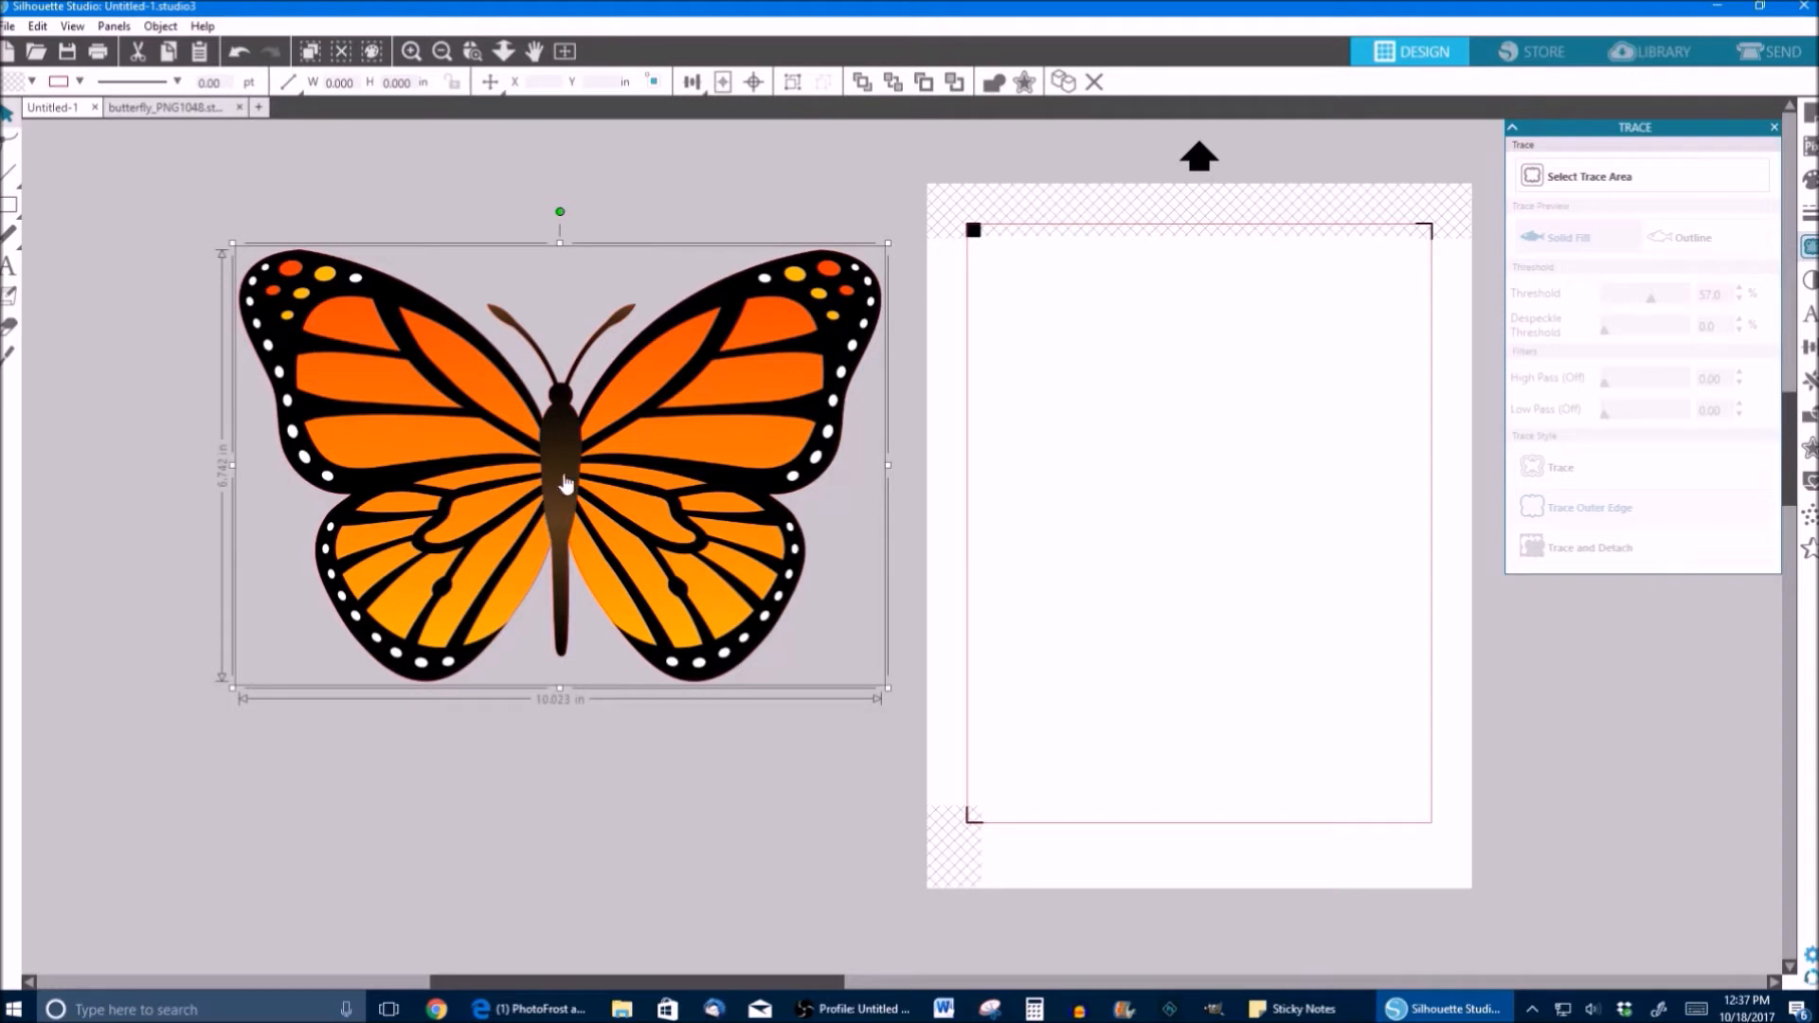
right_click(550, 493)
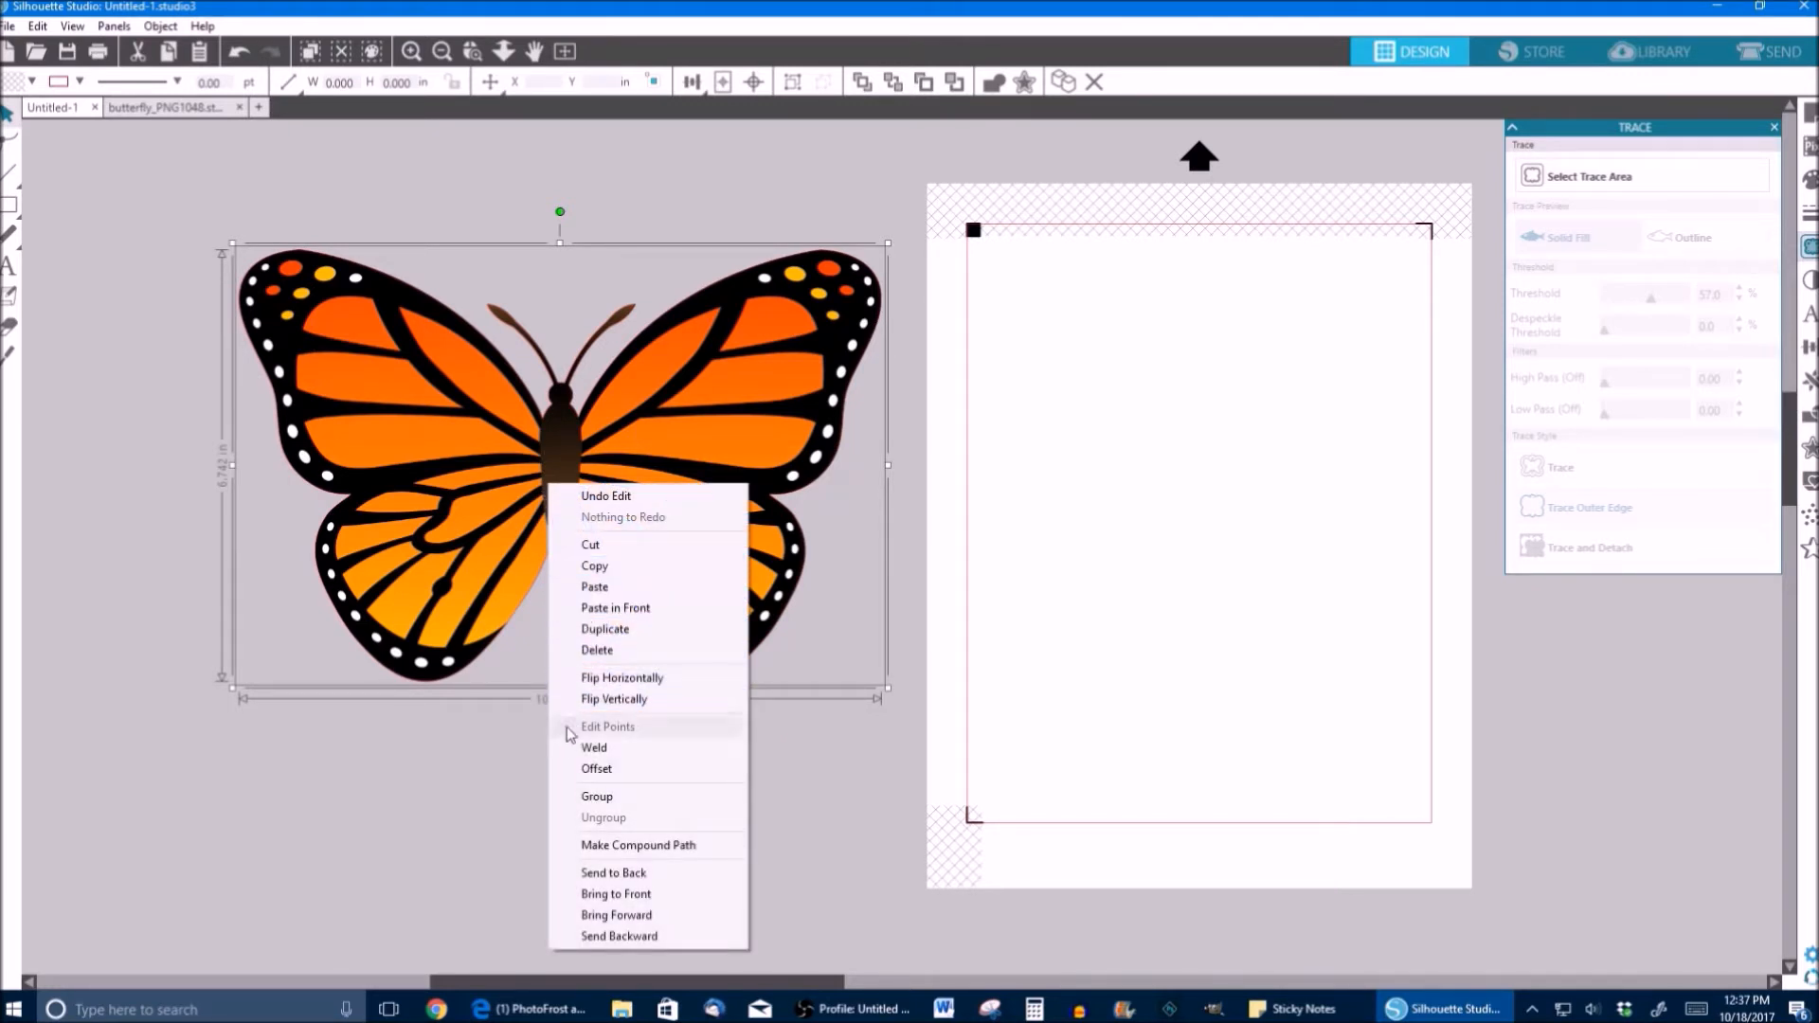
click(588, 798)
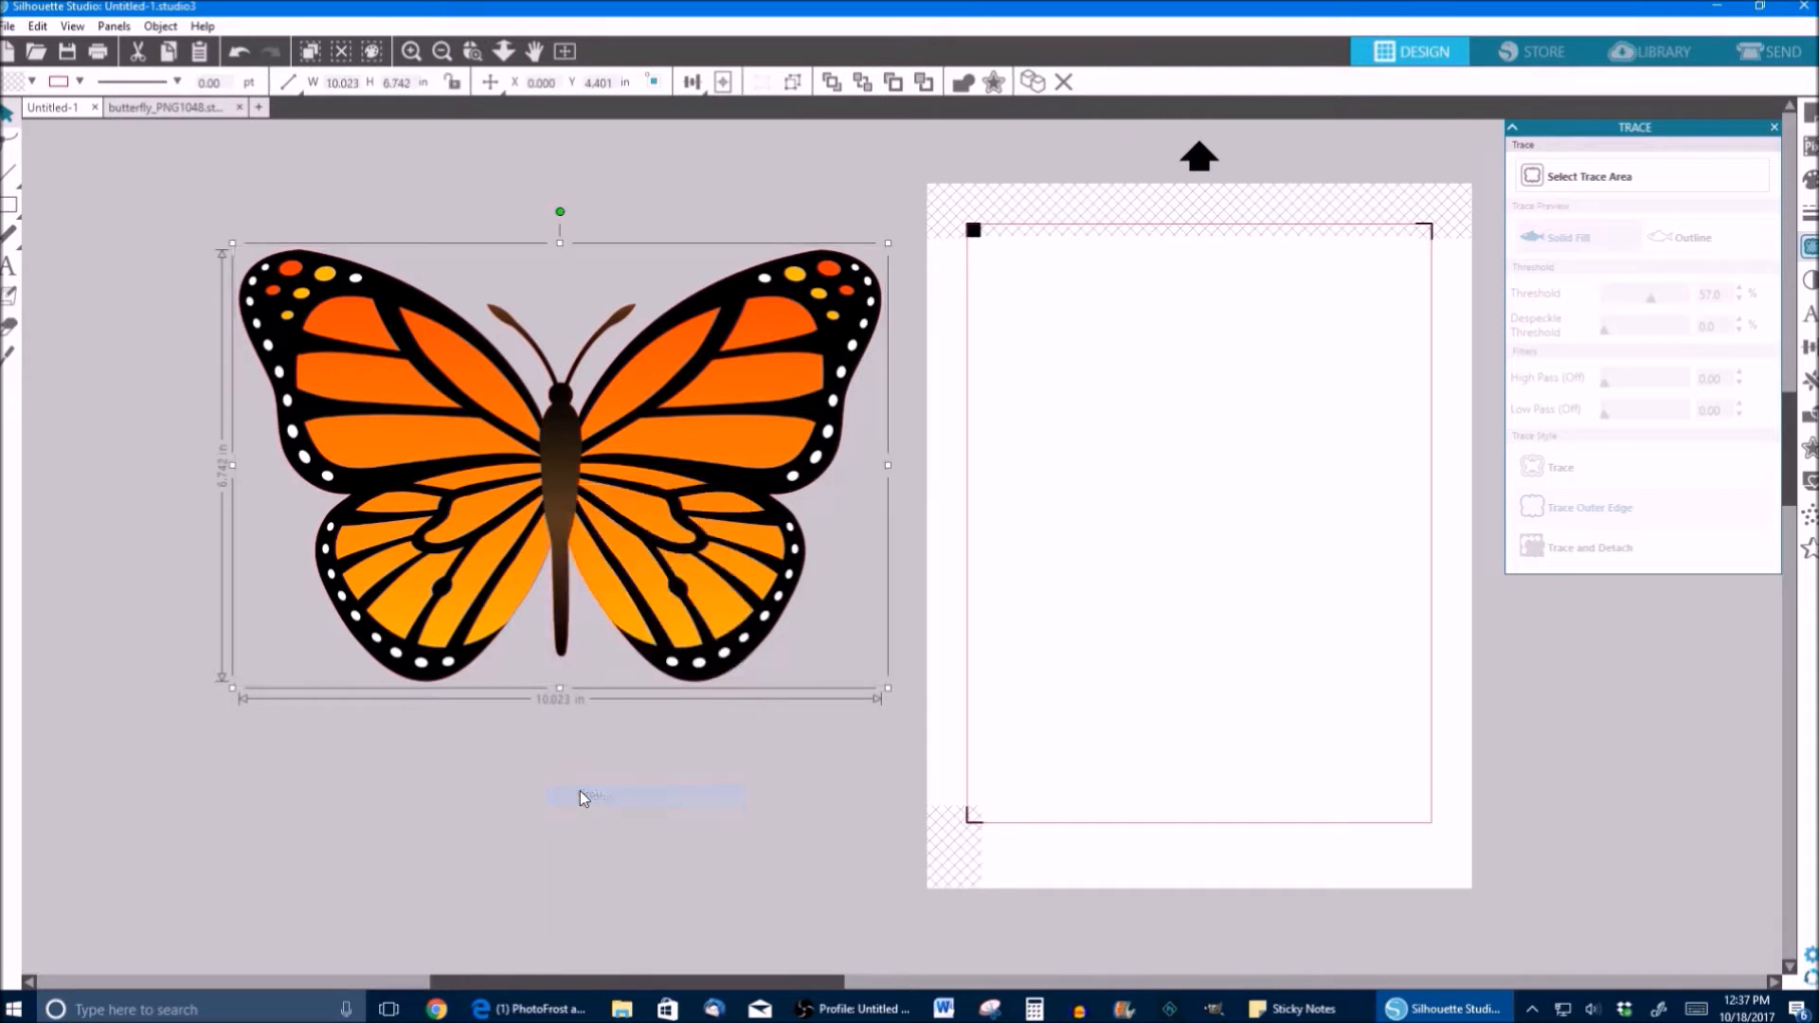
- Scale the grouped butterfly down to about 5.54 in wide by 3.73 in high and place it beside the page
drag(641, 500, 1055, 552)
drag(1303, 744, 1007, 559)
drag(813, 435, 637, 515)
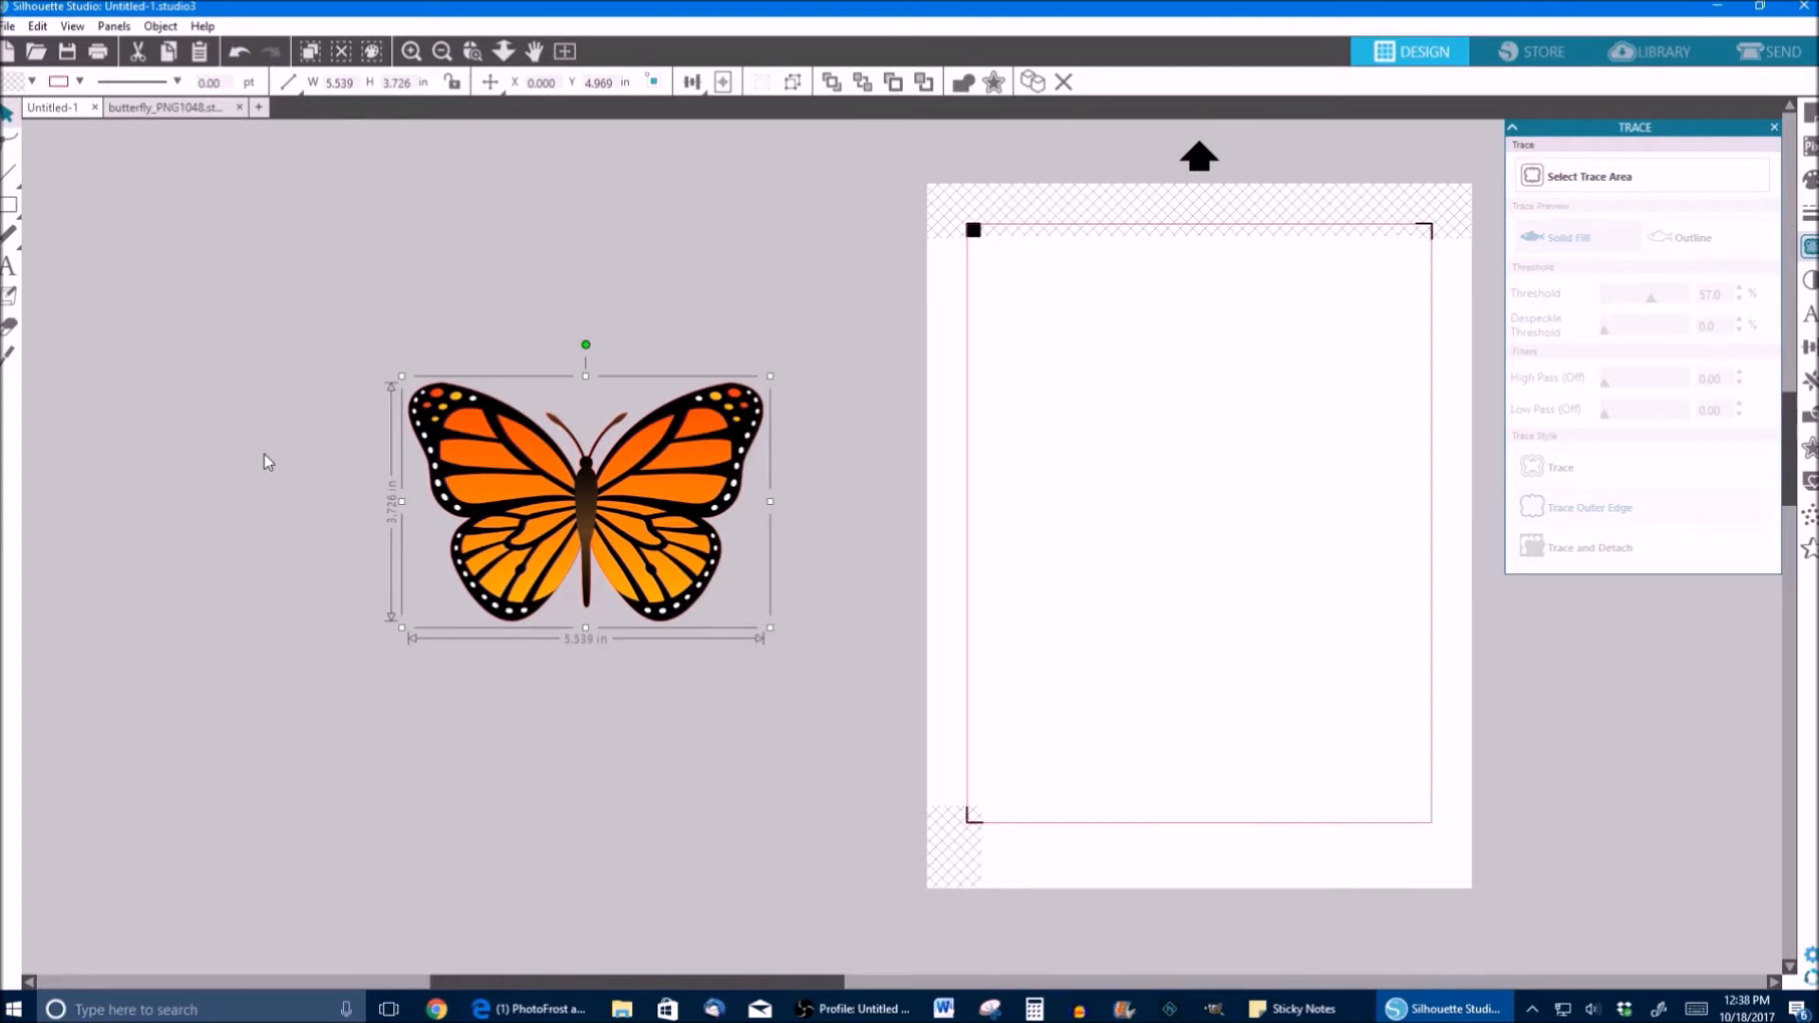
- Move the butterfly onto the page inside the registration marks and scale it to about 4.73 in wide by 3.19 in high
drag(540, 507, 1128, 524)
drag(777, 988, 935, 988)
drag(1018, 647, 965, 609)
drag(823, 510, 859, 423)
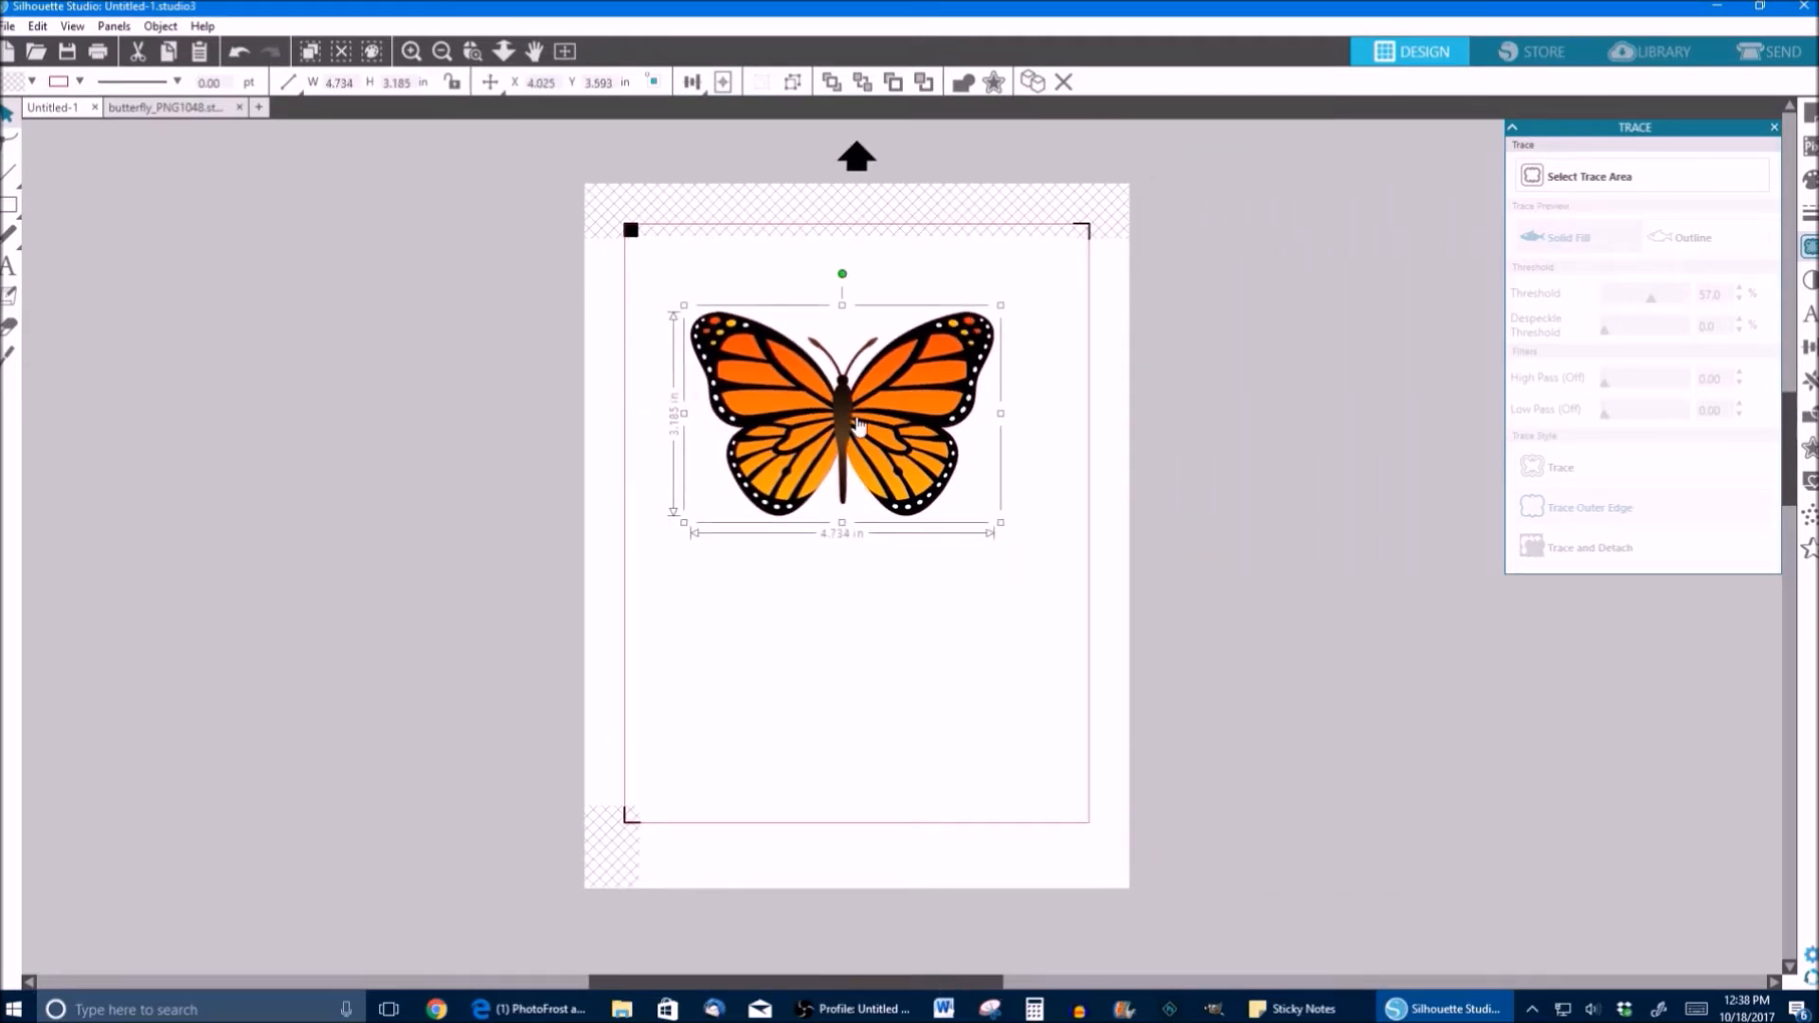
drag(859, 425, 826, 520)
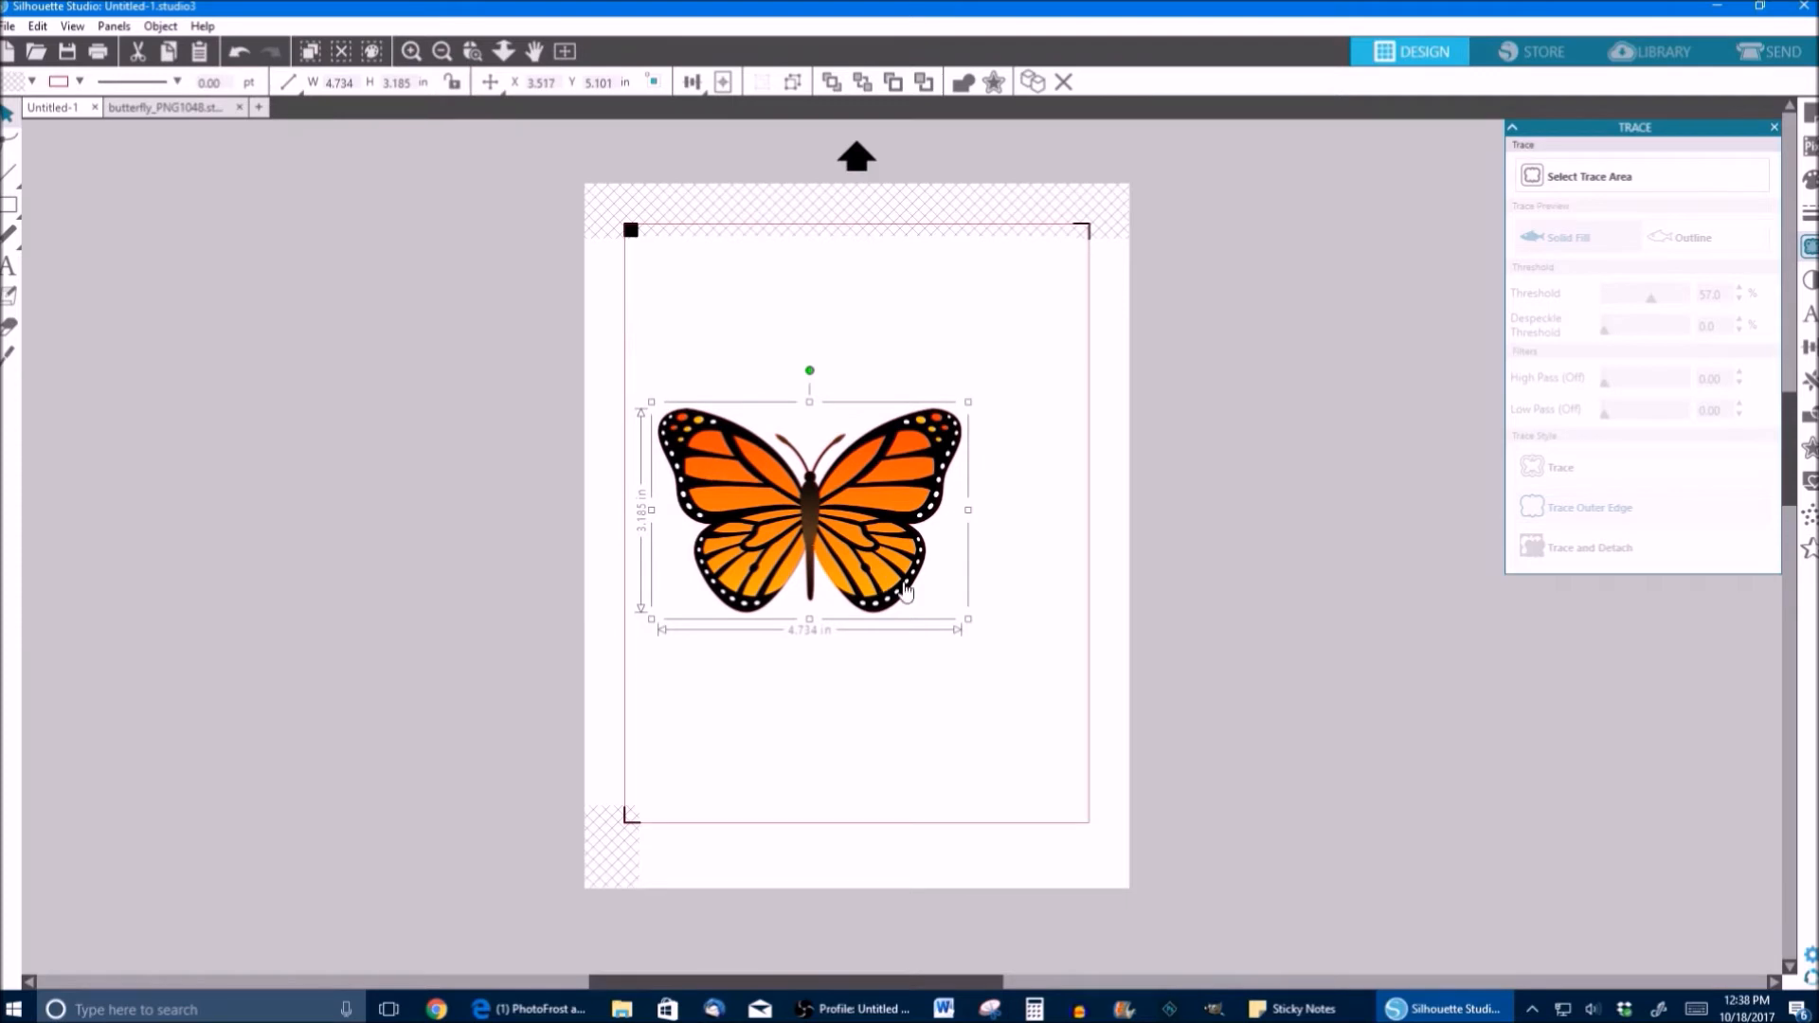
- Reduce the butterfly on the page to about 3.62 in wide by 2.44 in high
drag(967, 618, 914, 581)
drag(805, 517, 845, 509)
drag(956, 579, 938, 565)
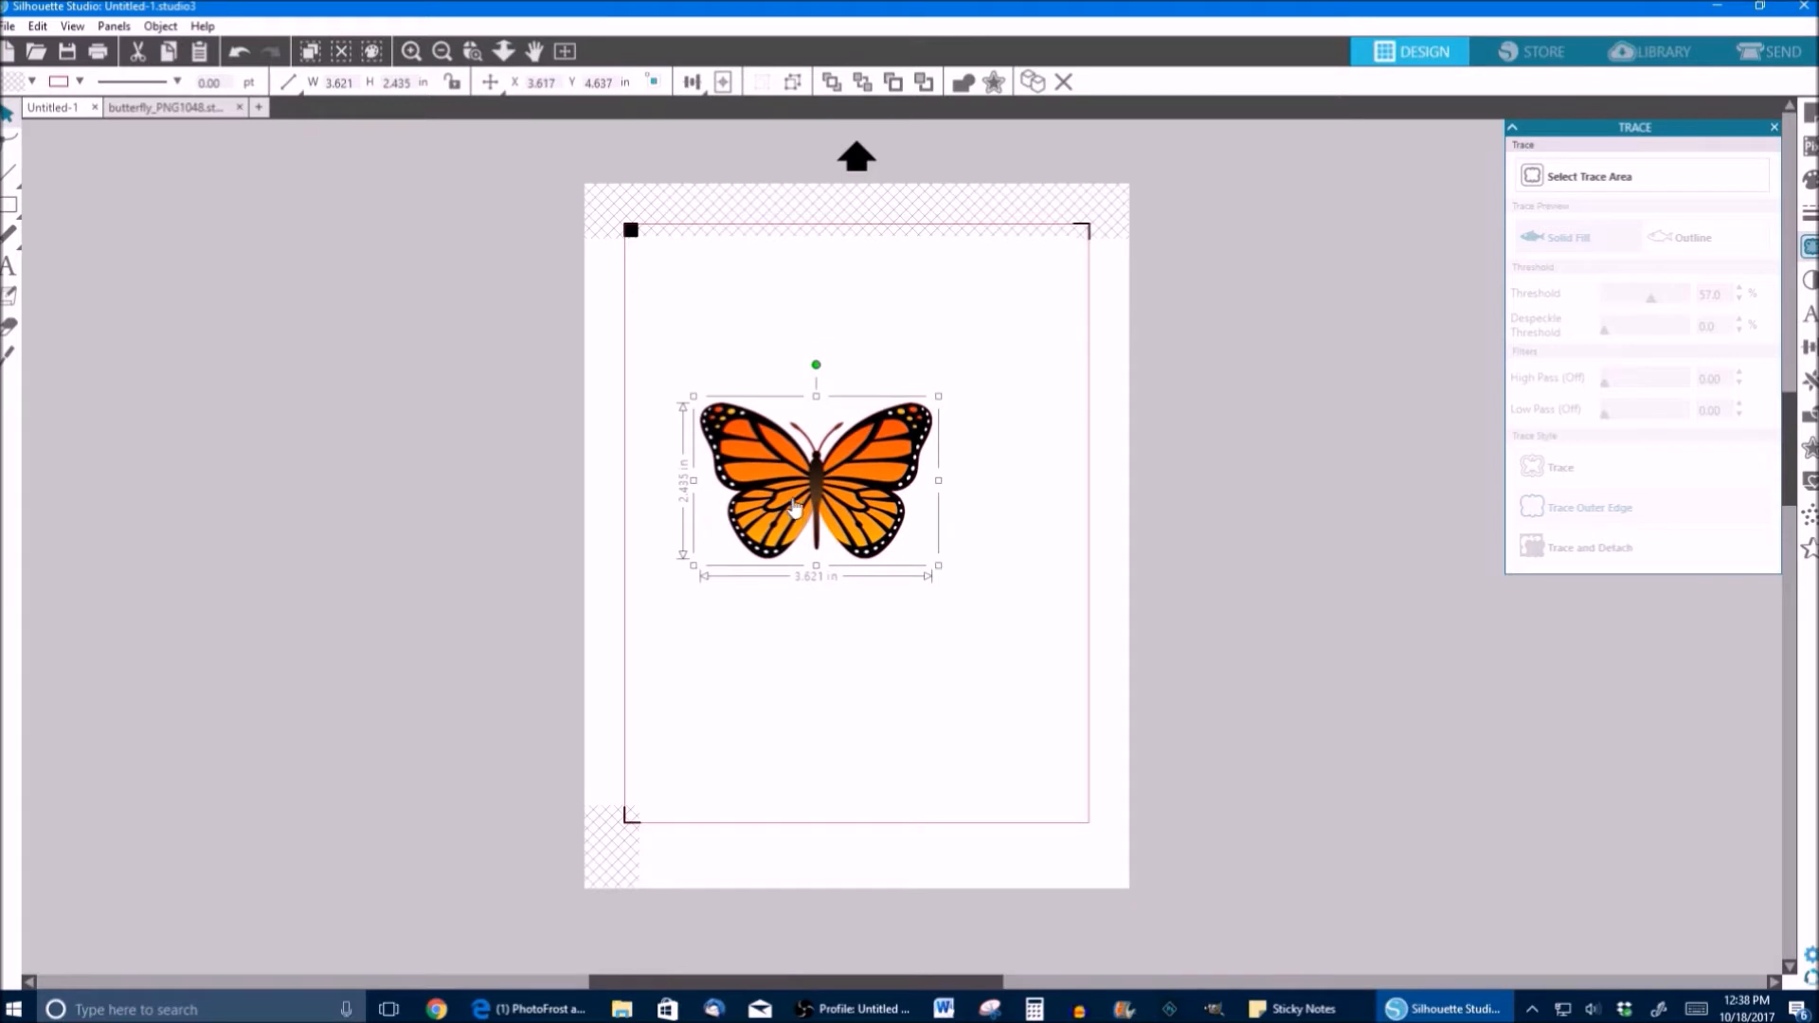
- Duplicate the butterfly and move the original and its copy apart, one above the other
right_click(794, 509)
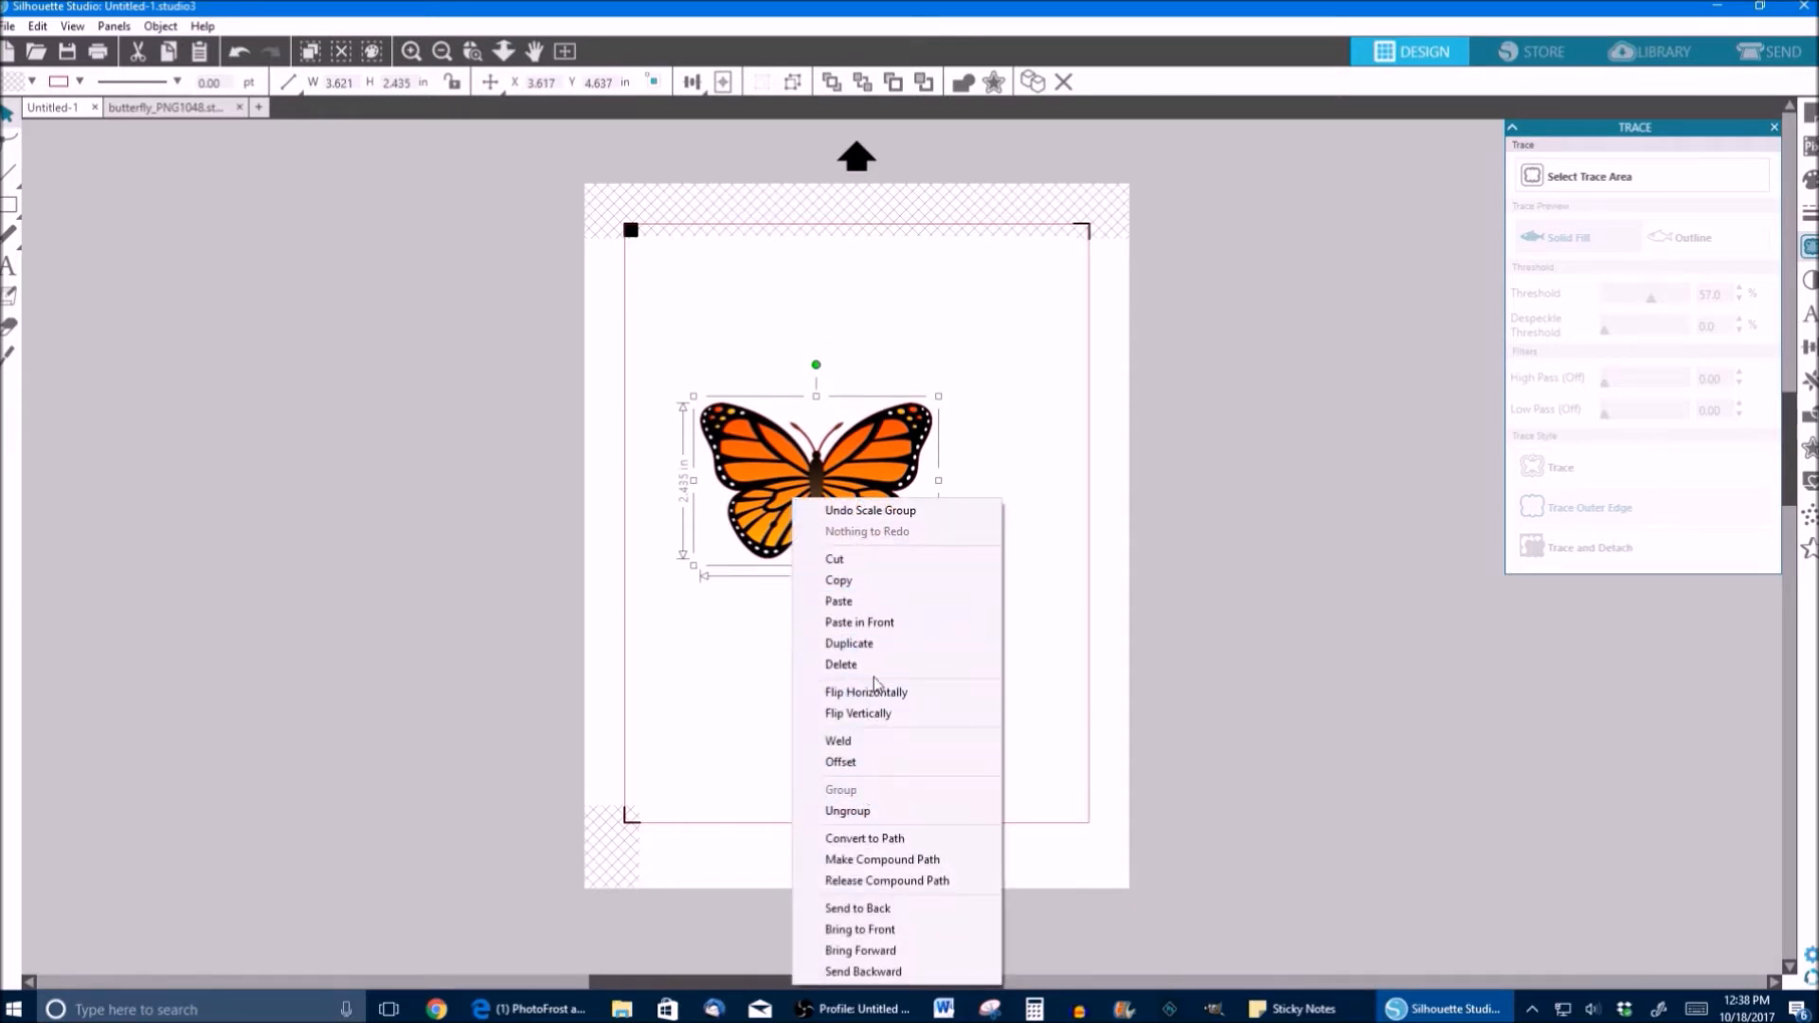
click(850, 644)
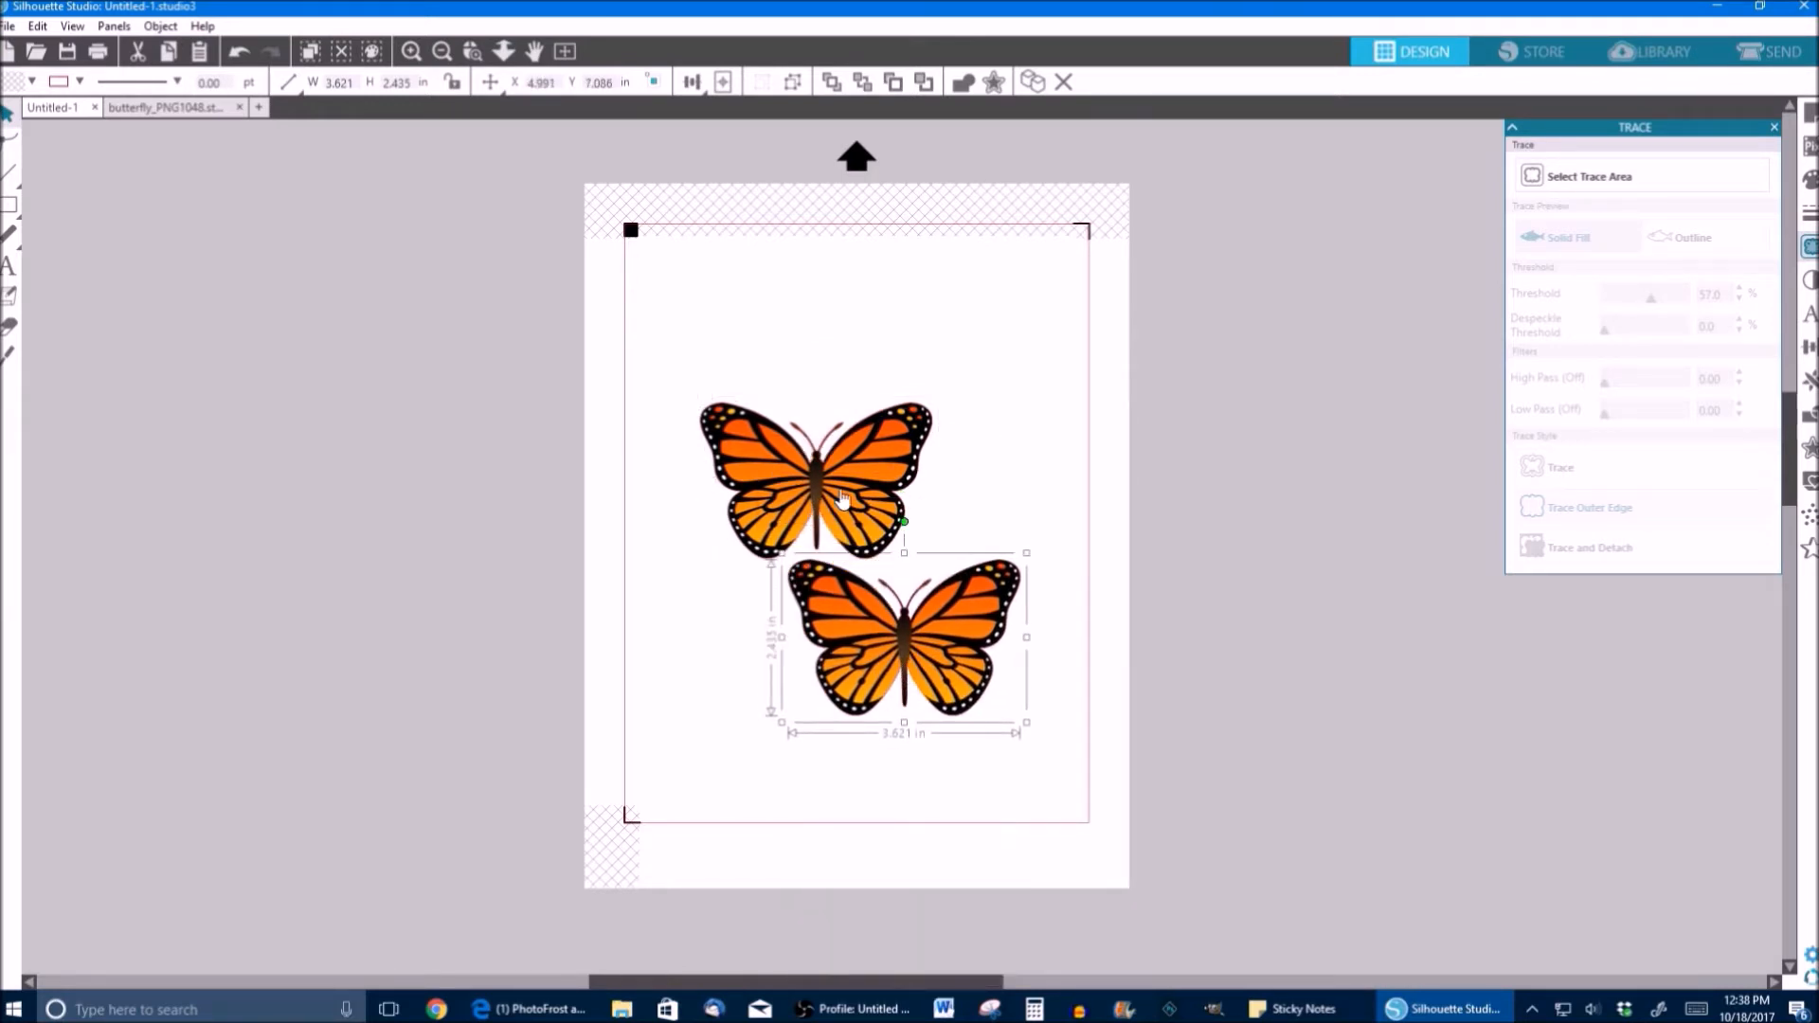
drag(834, 488, 820, 423)
drag(917, 654, 884, 662)
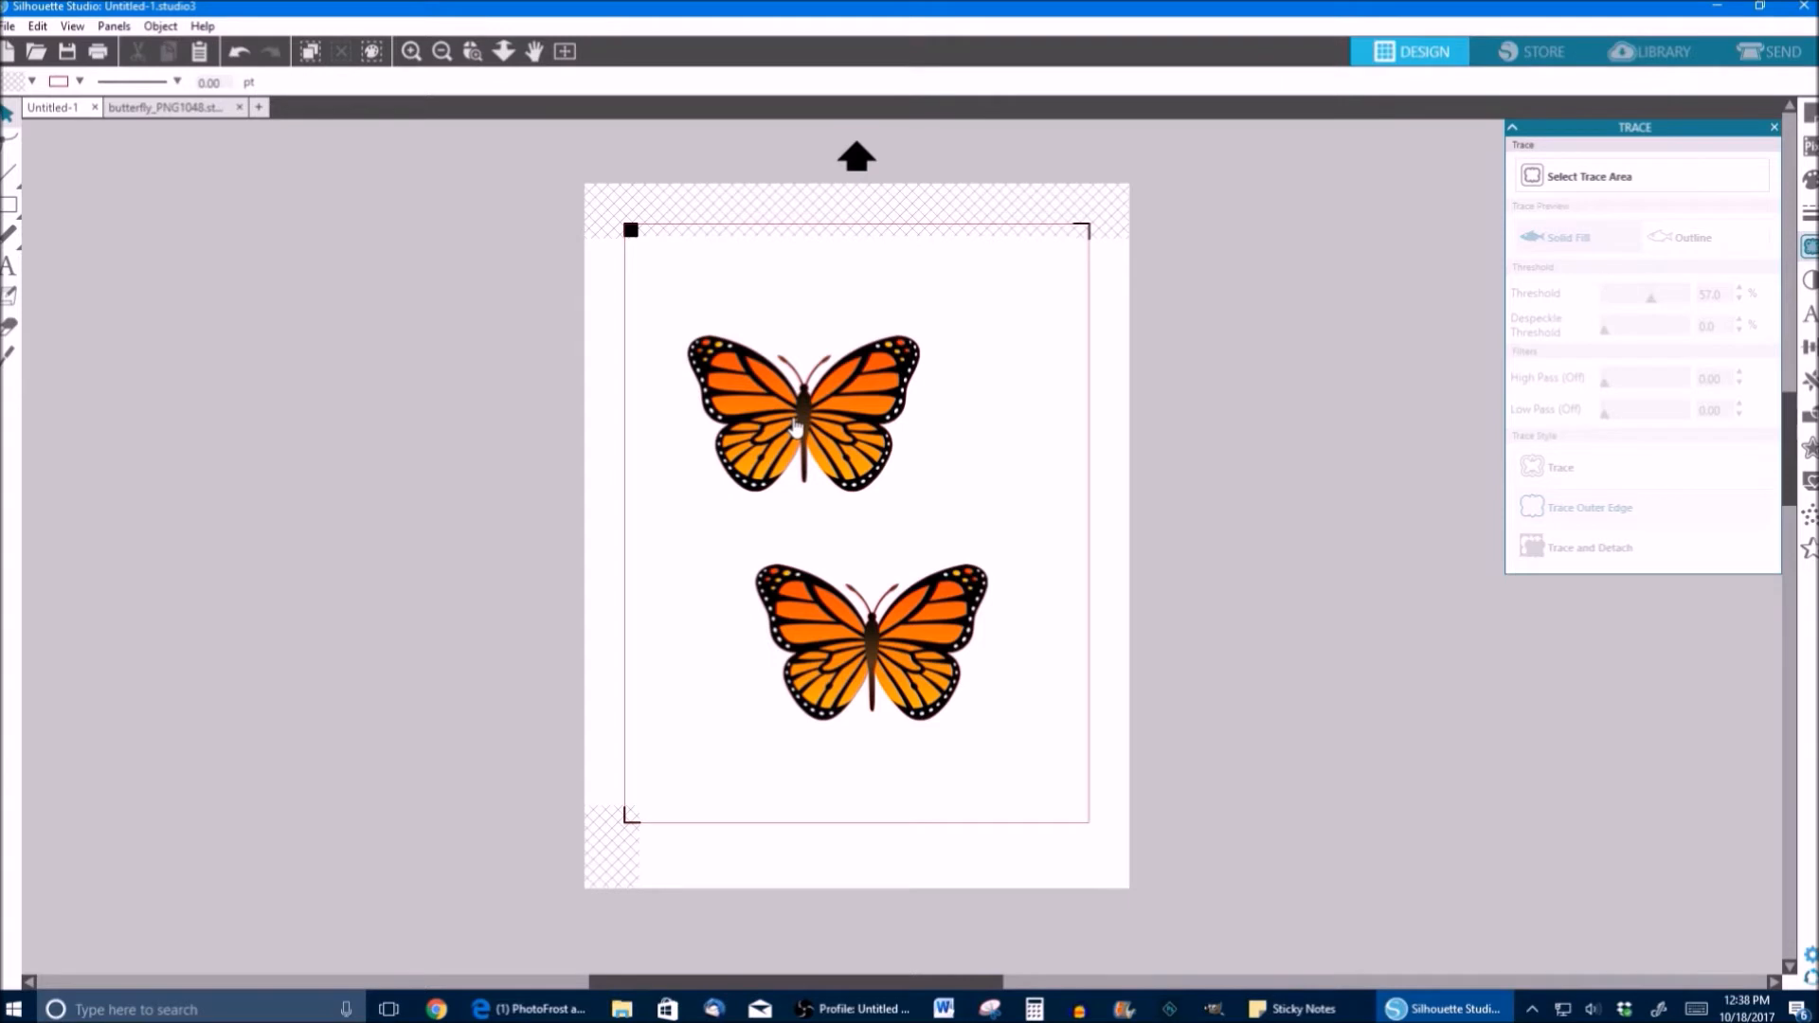
- Move one butterfly into the upper-left corner of the cut area and the other lower along the right cut border
right_click(796, 428)
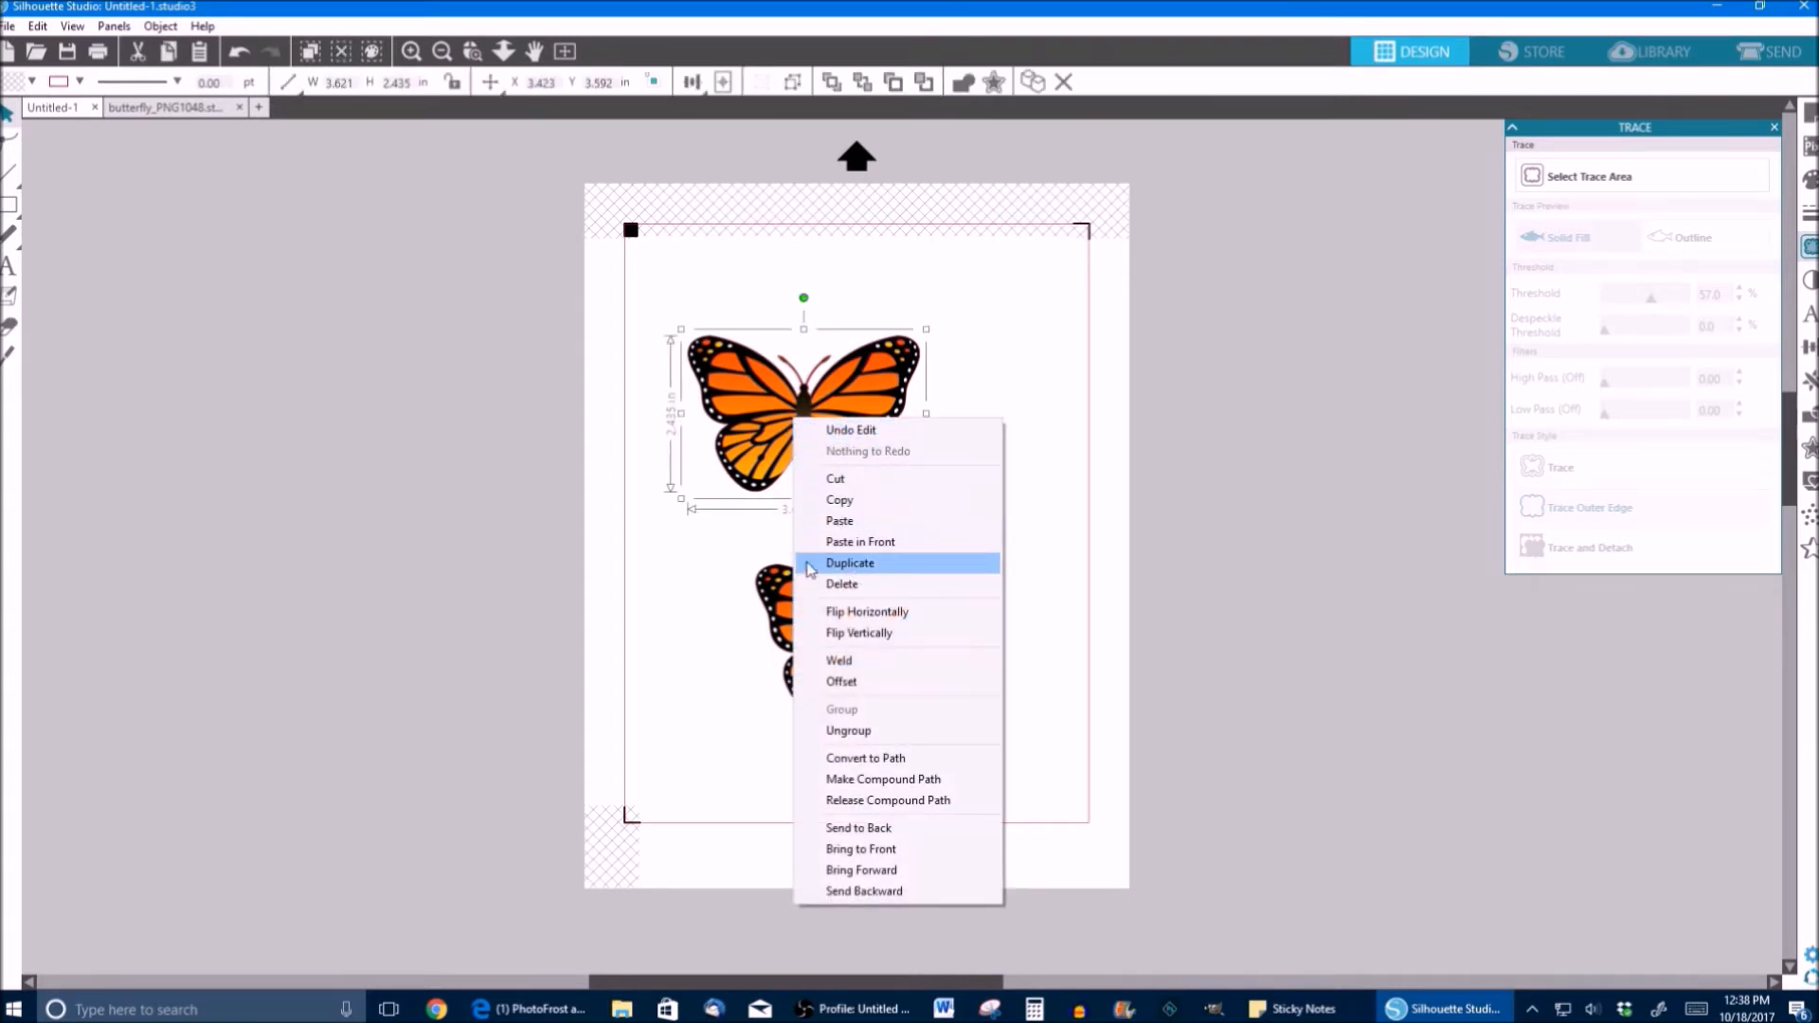
click(612, 567)
drag(815, 417, 780, 375)
click(810, 565)
drag(853, 633, 977, 375)
drag(770, 382, 749, 372)
drag(978, 377, 971, 545)
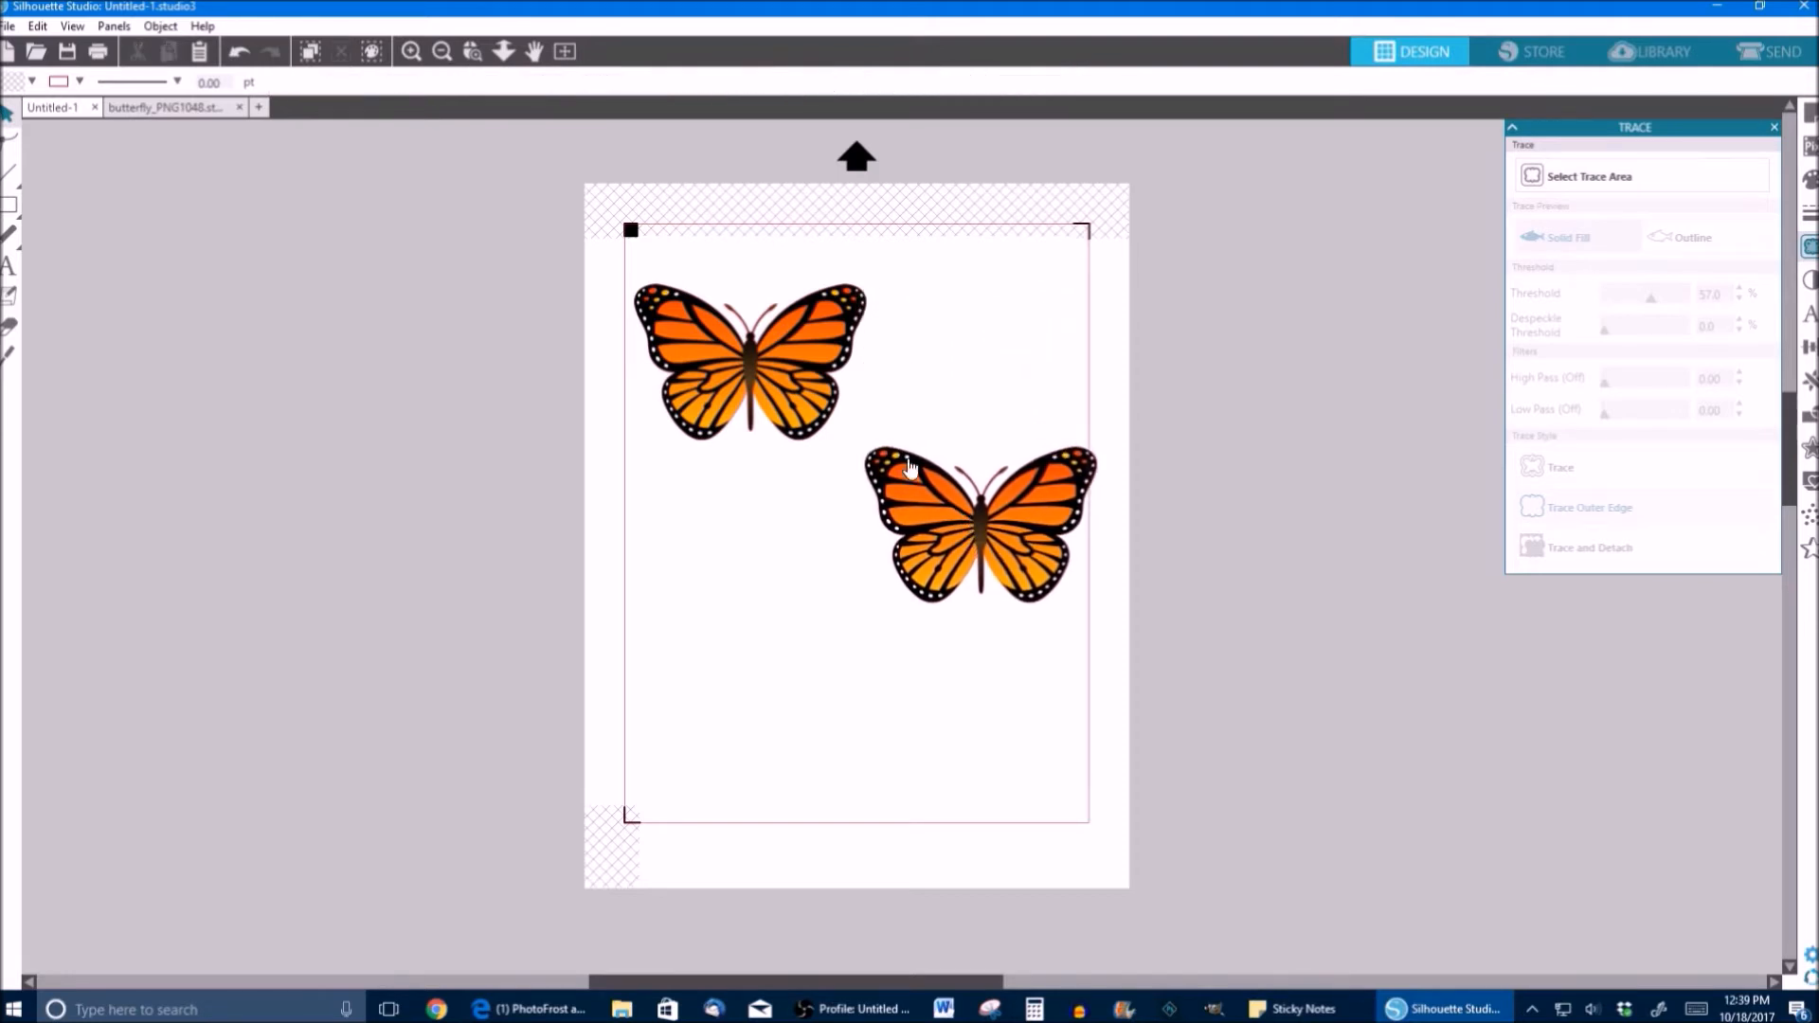
- Scale both butterflies together to about 3.40 in by 2.29 in each and place them side by side in one row
drag(732, 268, 990, 583)
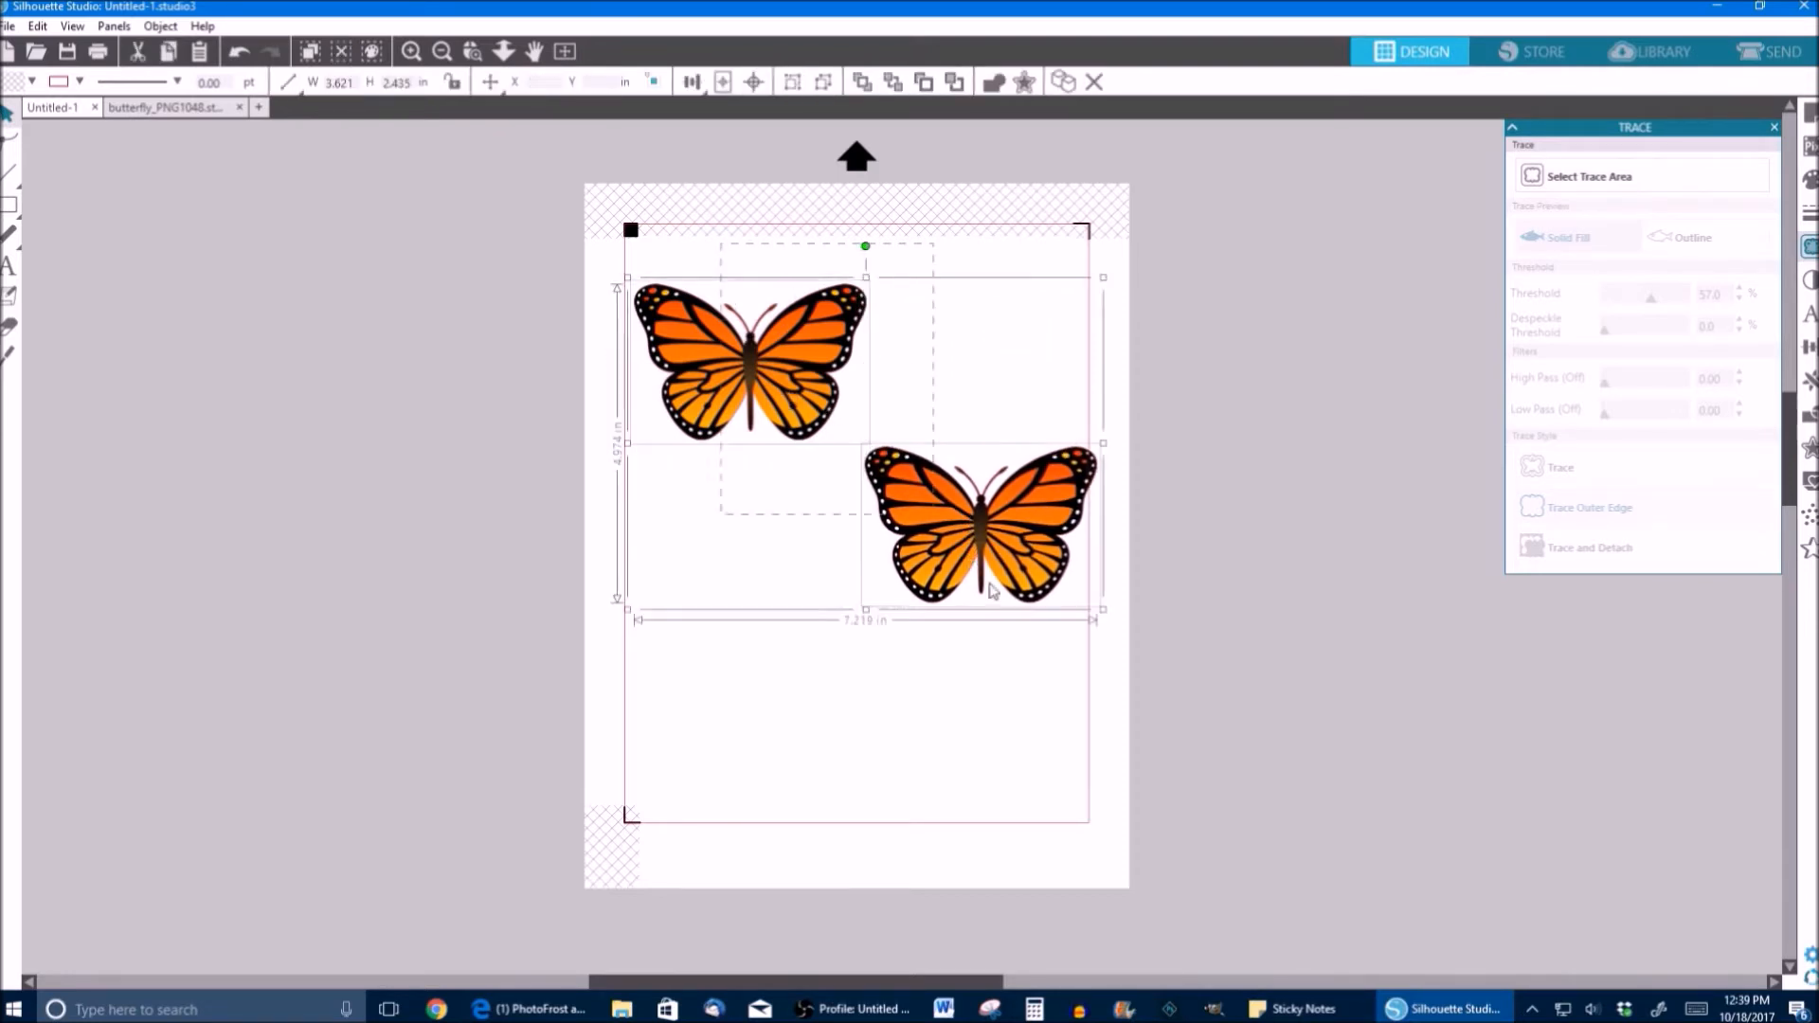
drag(1101, 609, 1073, 588)
click(985, 674)
drag(948, 505, 954, 347)
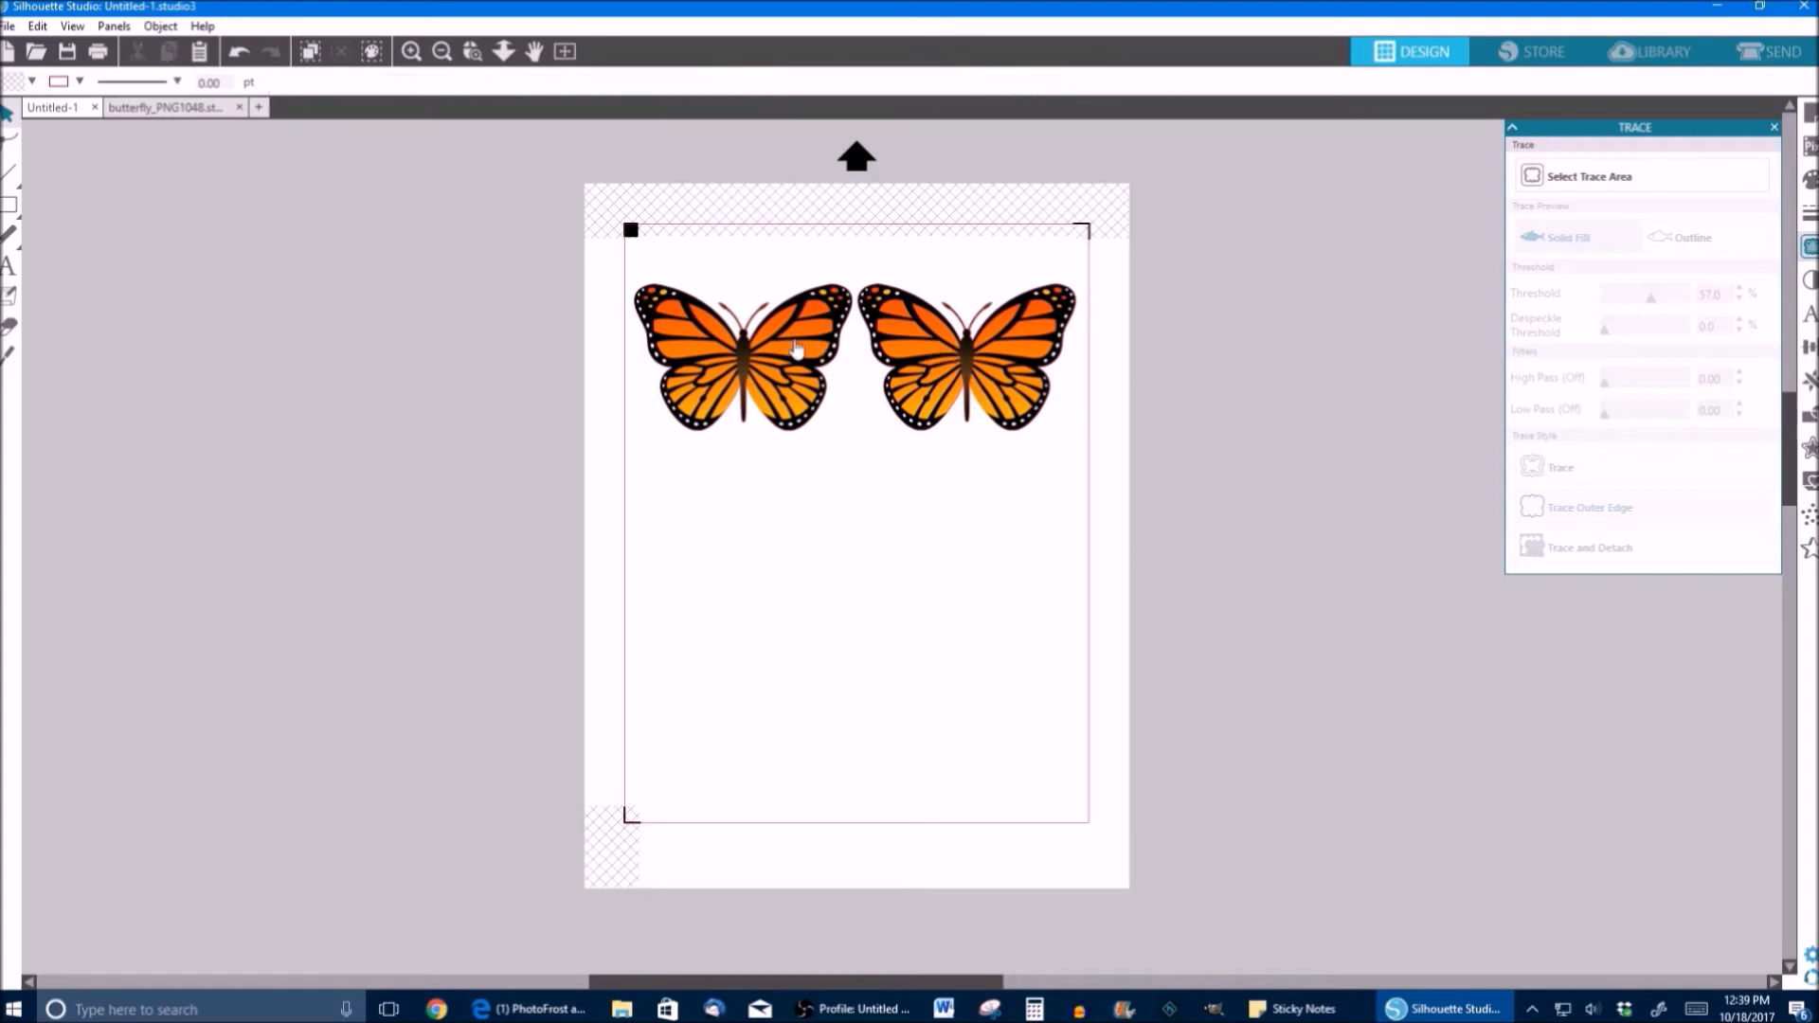
click(784, 349)
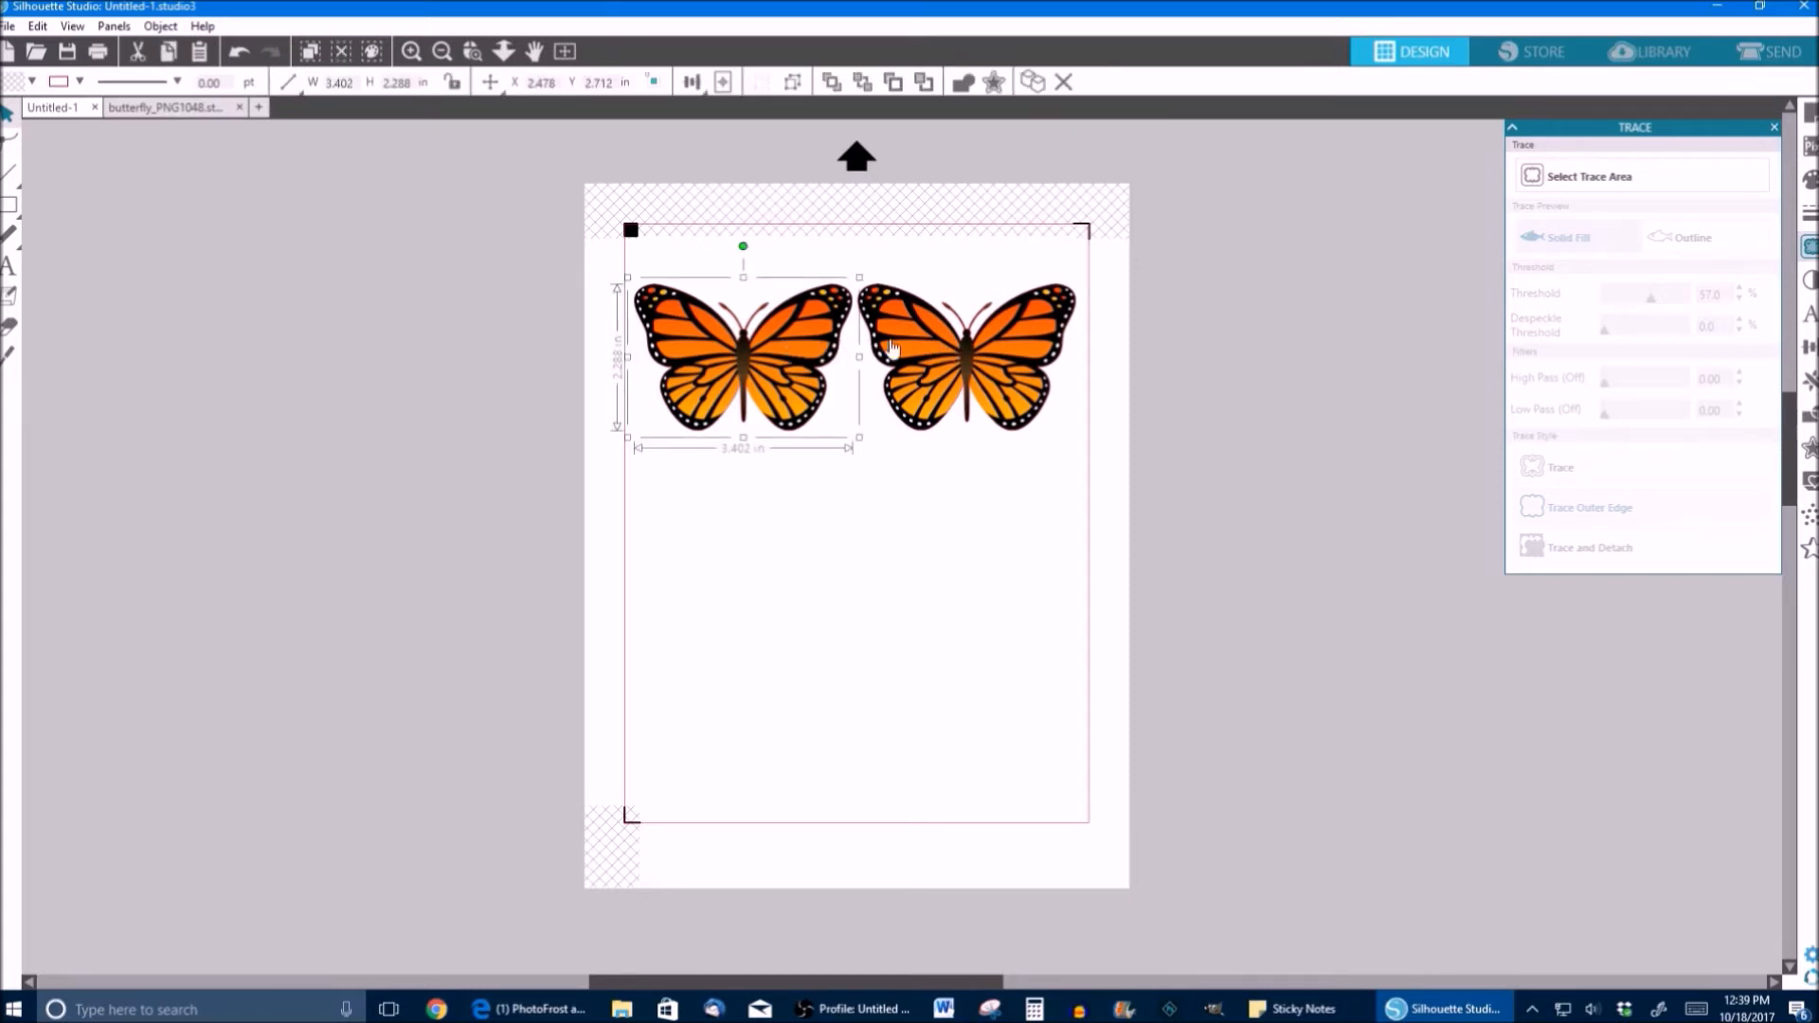
drag(972, 343, 977, 345)
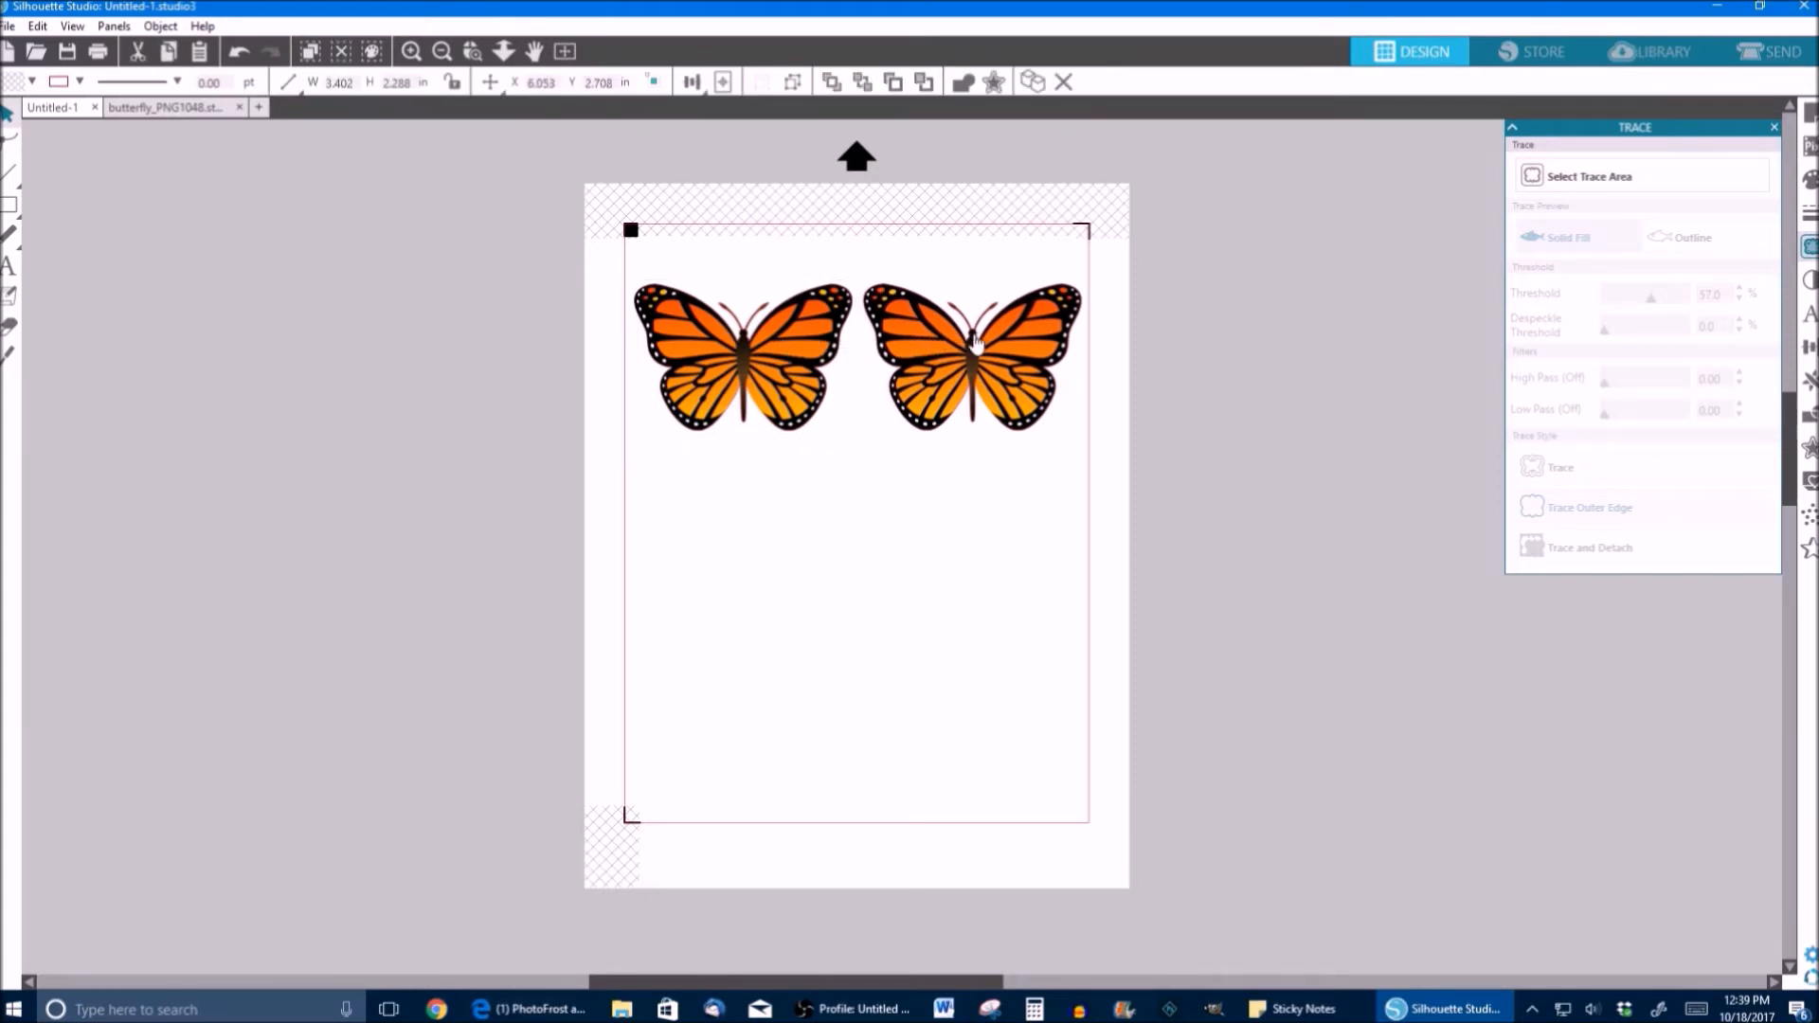
- Center the two butterflies on the page and group them
key(Escape)
key(ctrl+a)
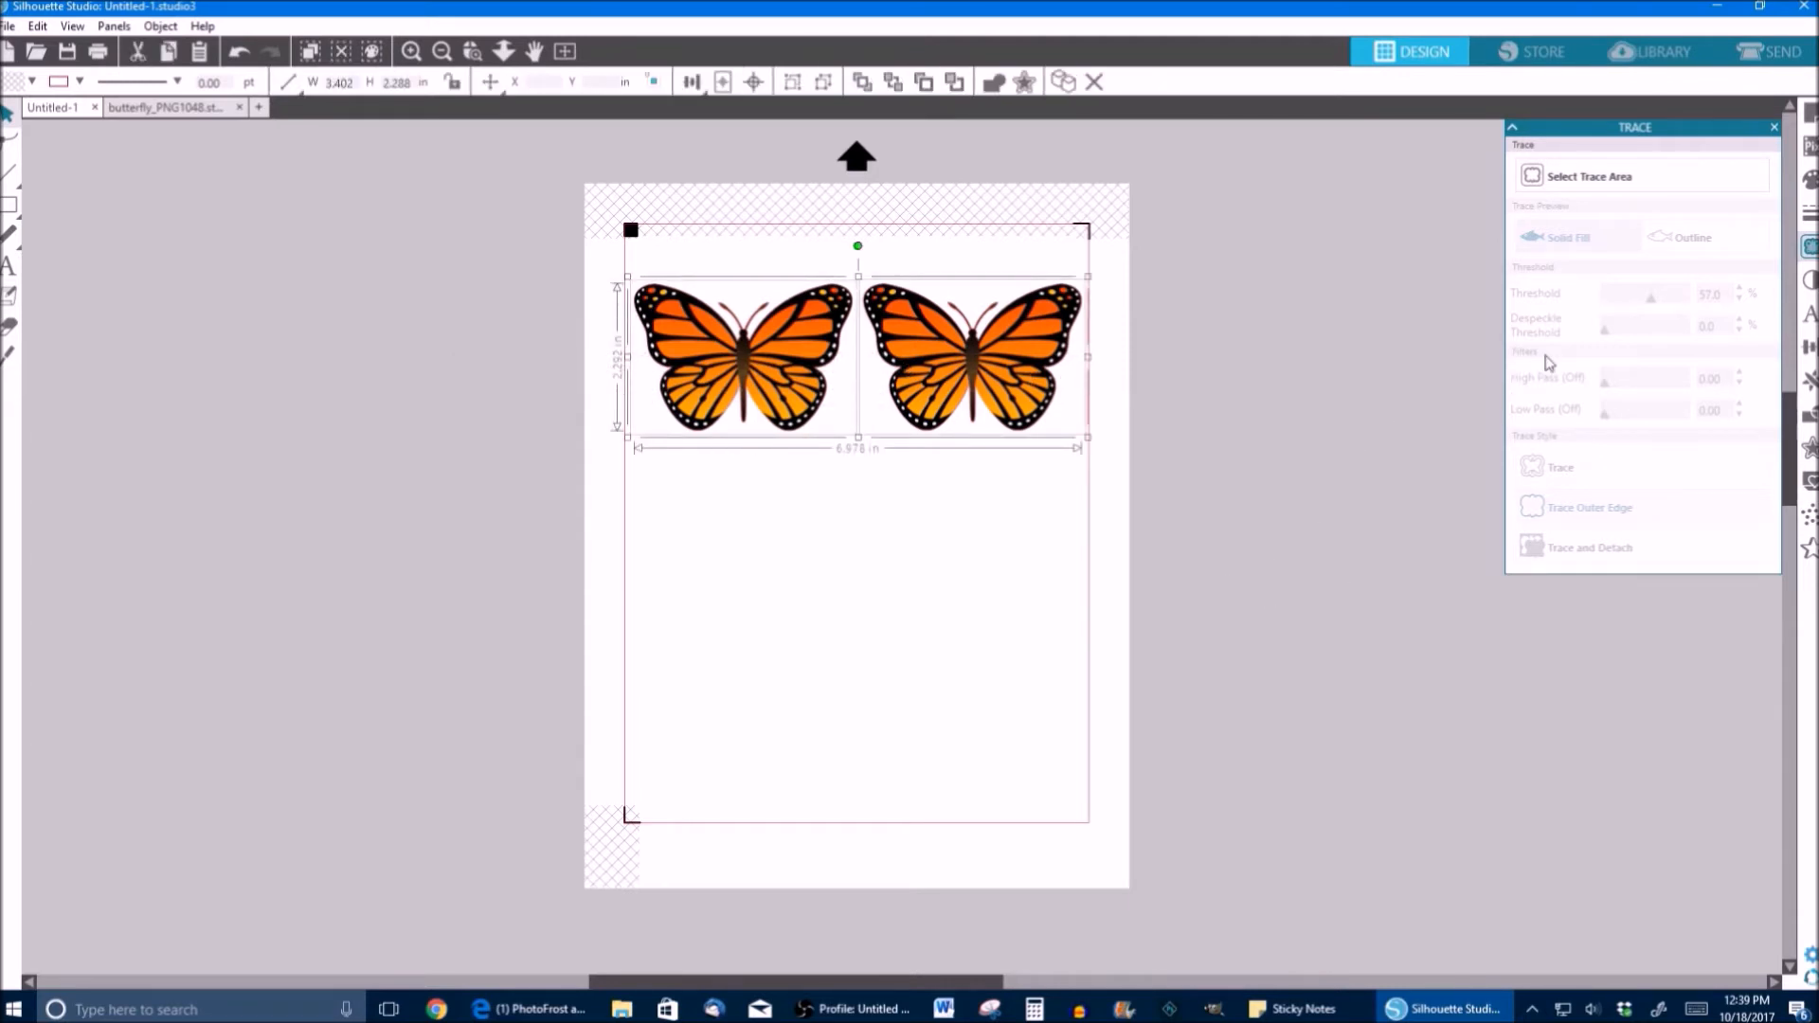
click(1810, 347)
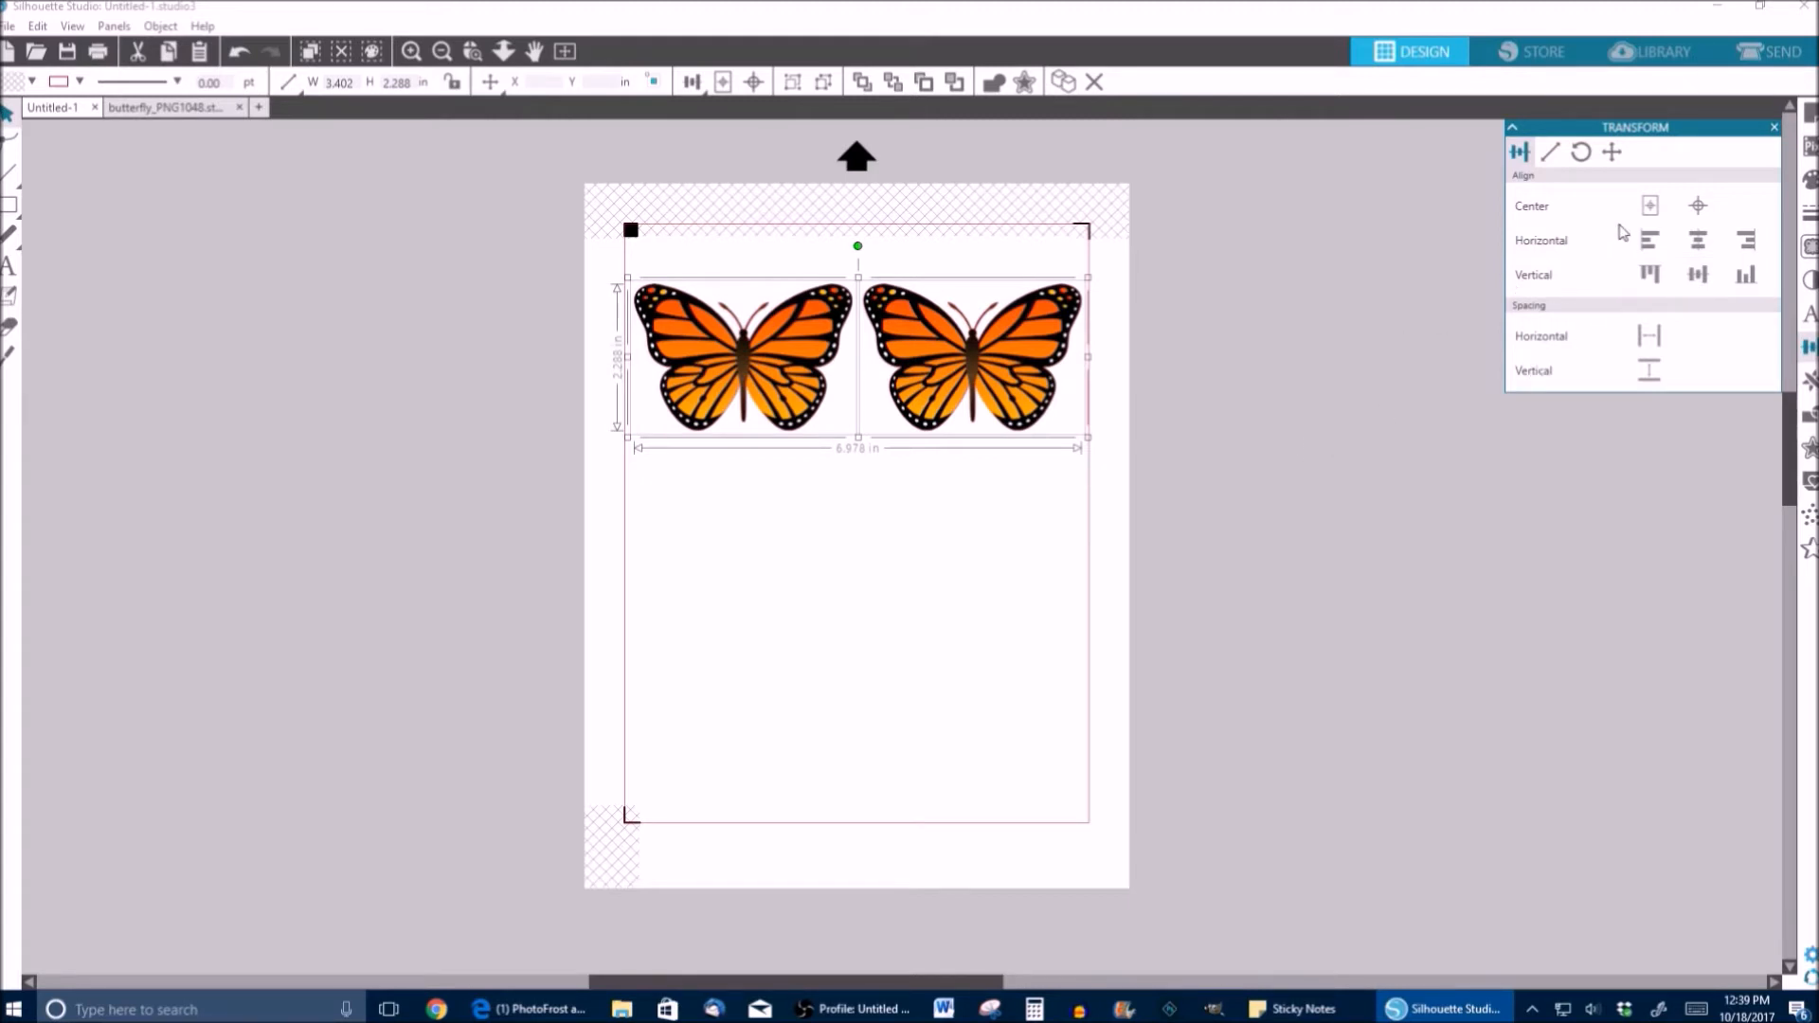
click(1652, 209)
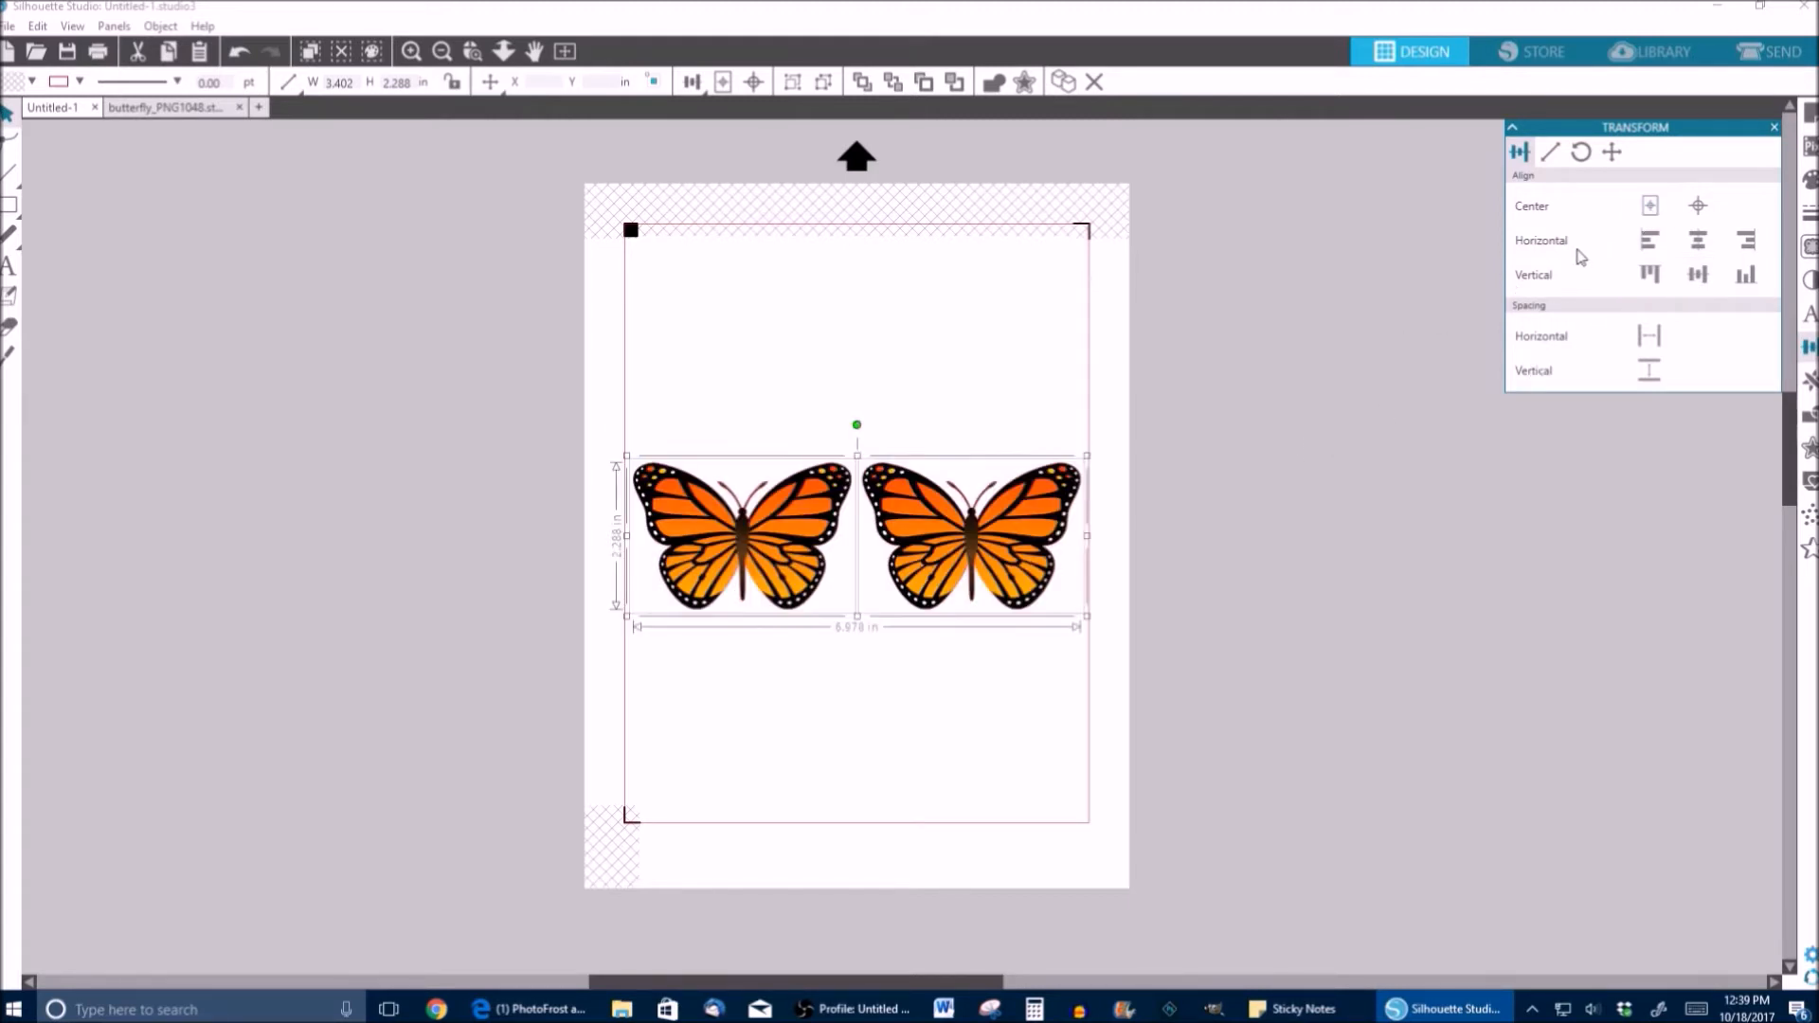
right_click(921, 574)
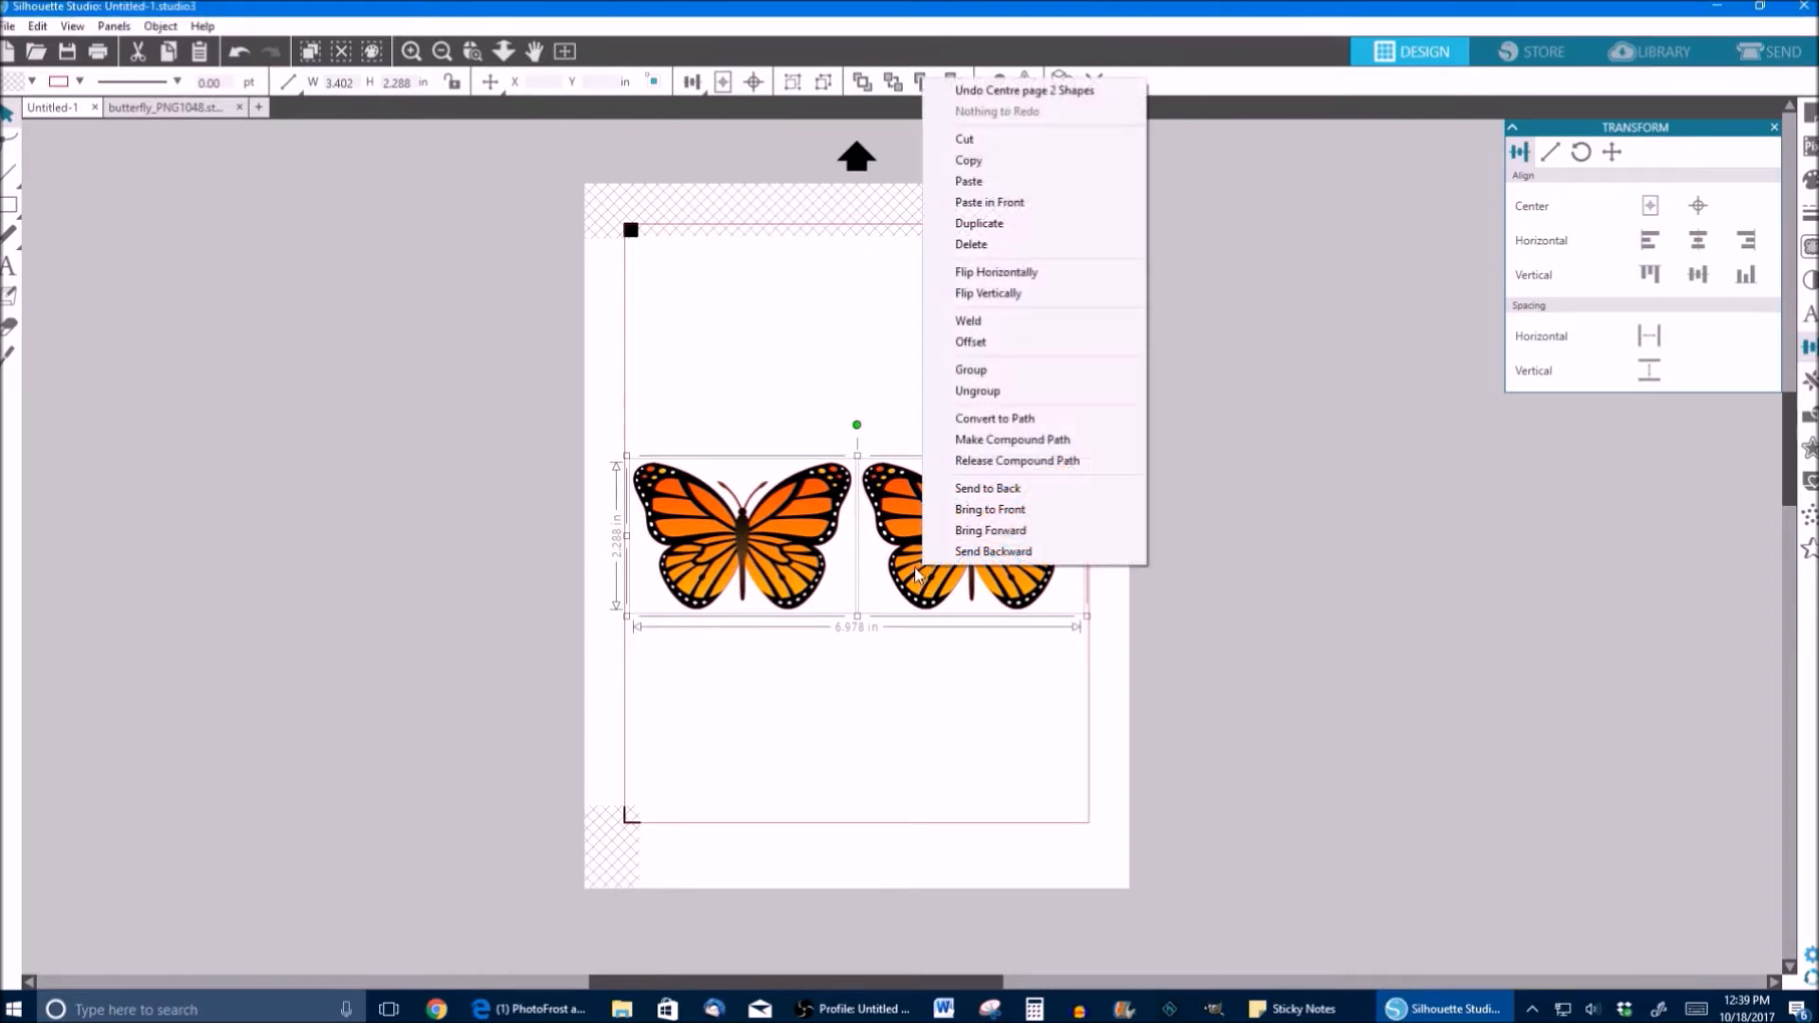
click(989, 377)
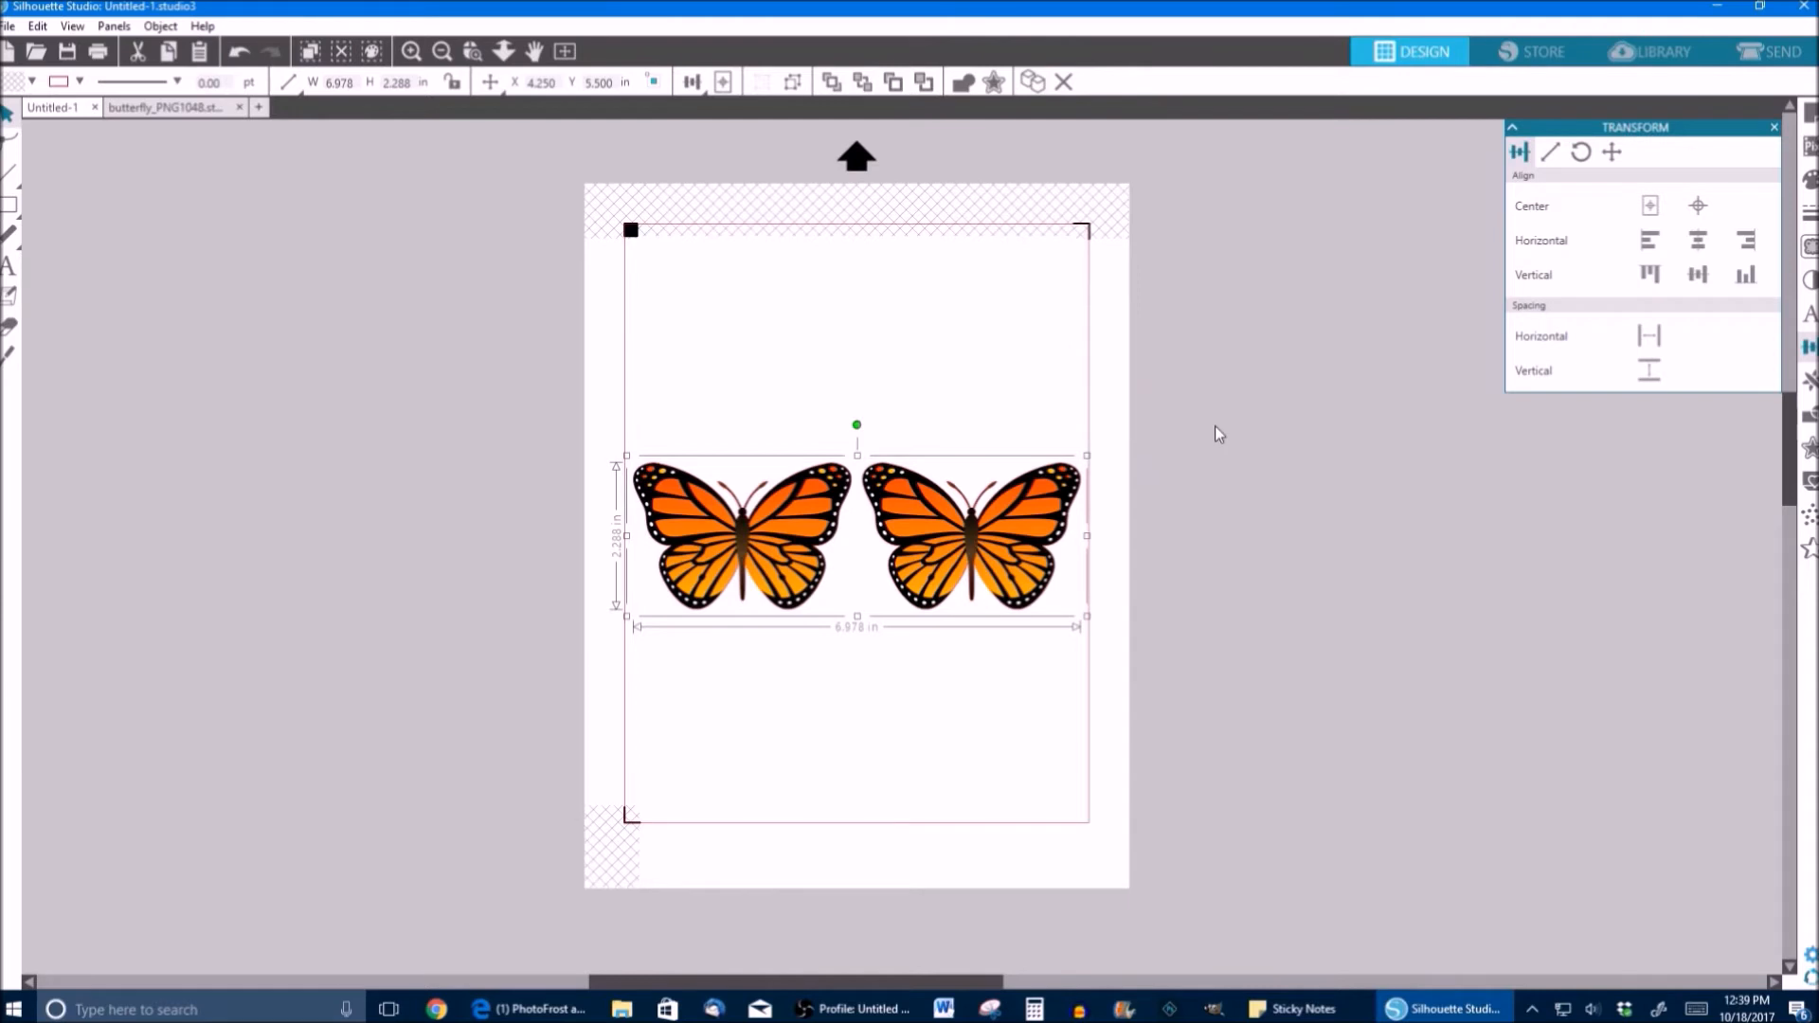
- Align the butterfly pair to the top of the cut area and nudge it down to Y 2.143 in, clear of the upper registration marks
click(1650, 274)
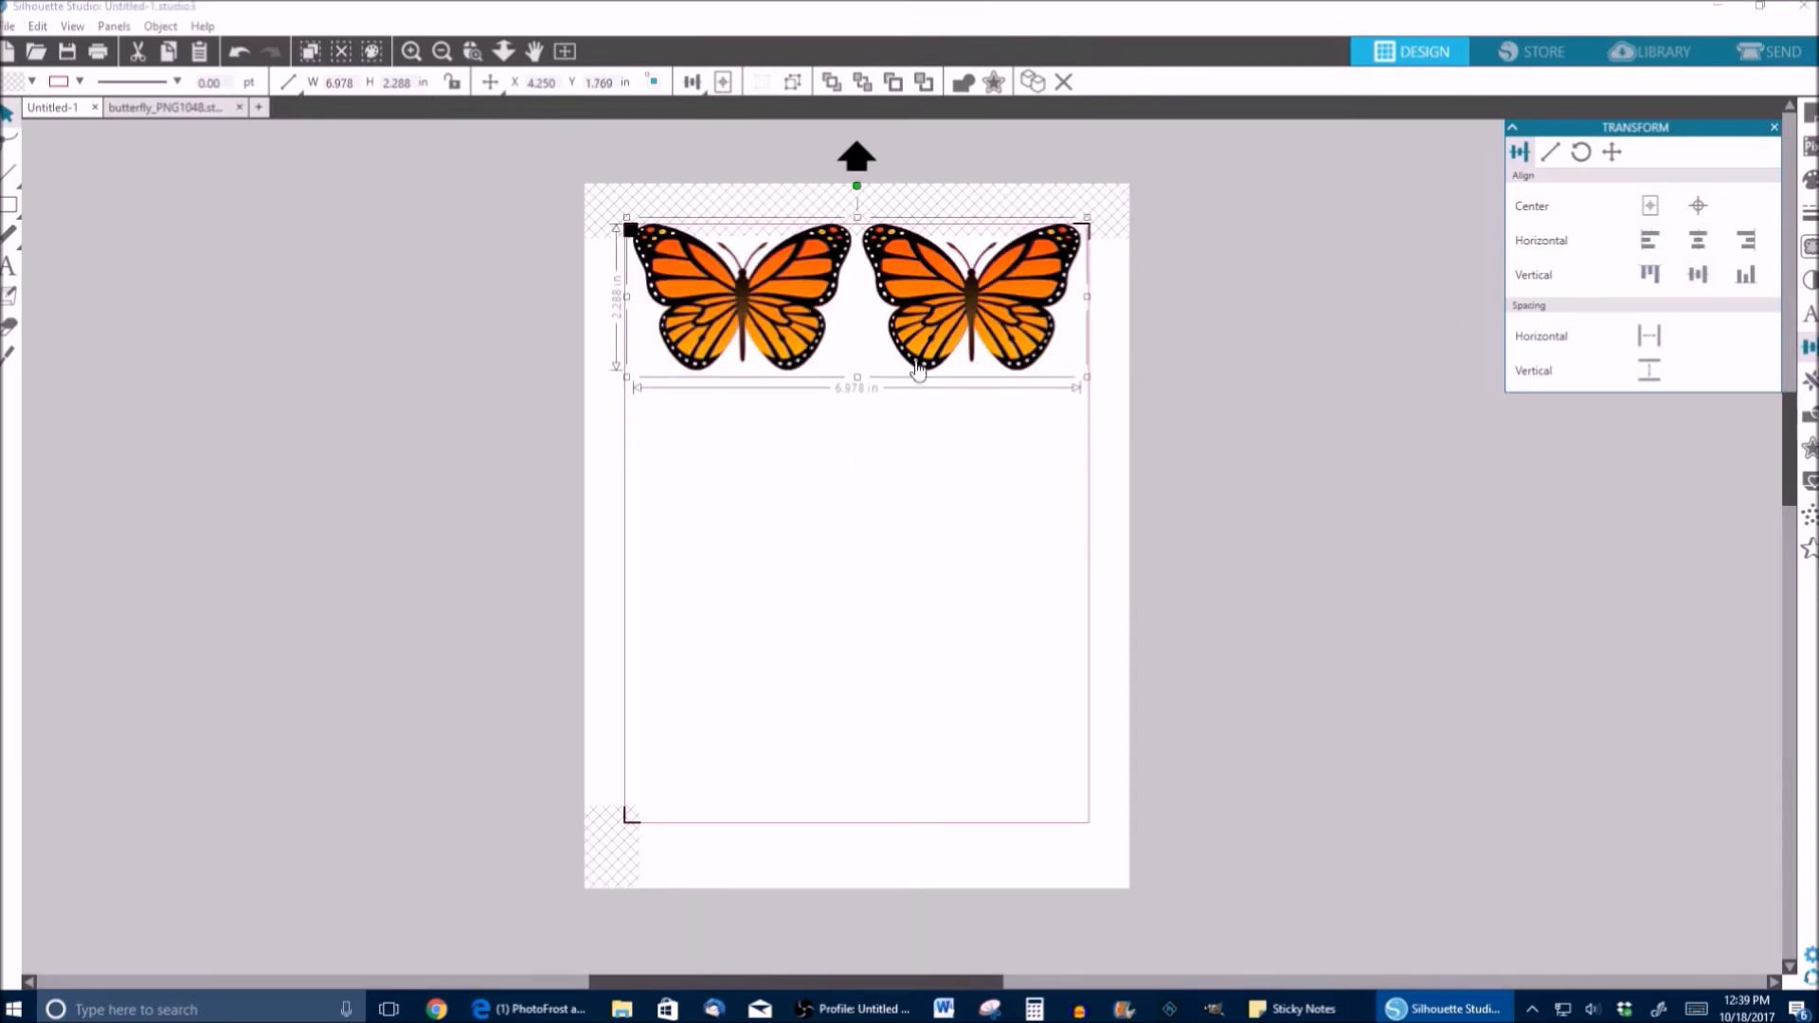
click(980, 295)
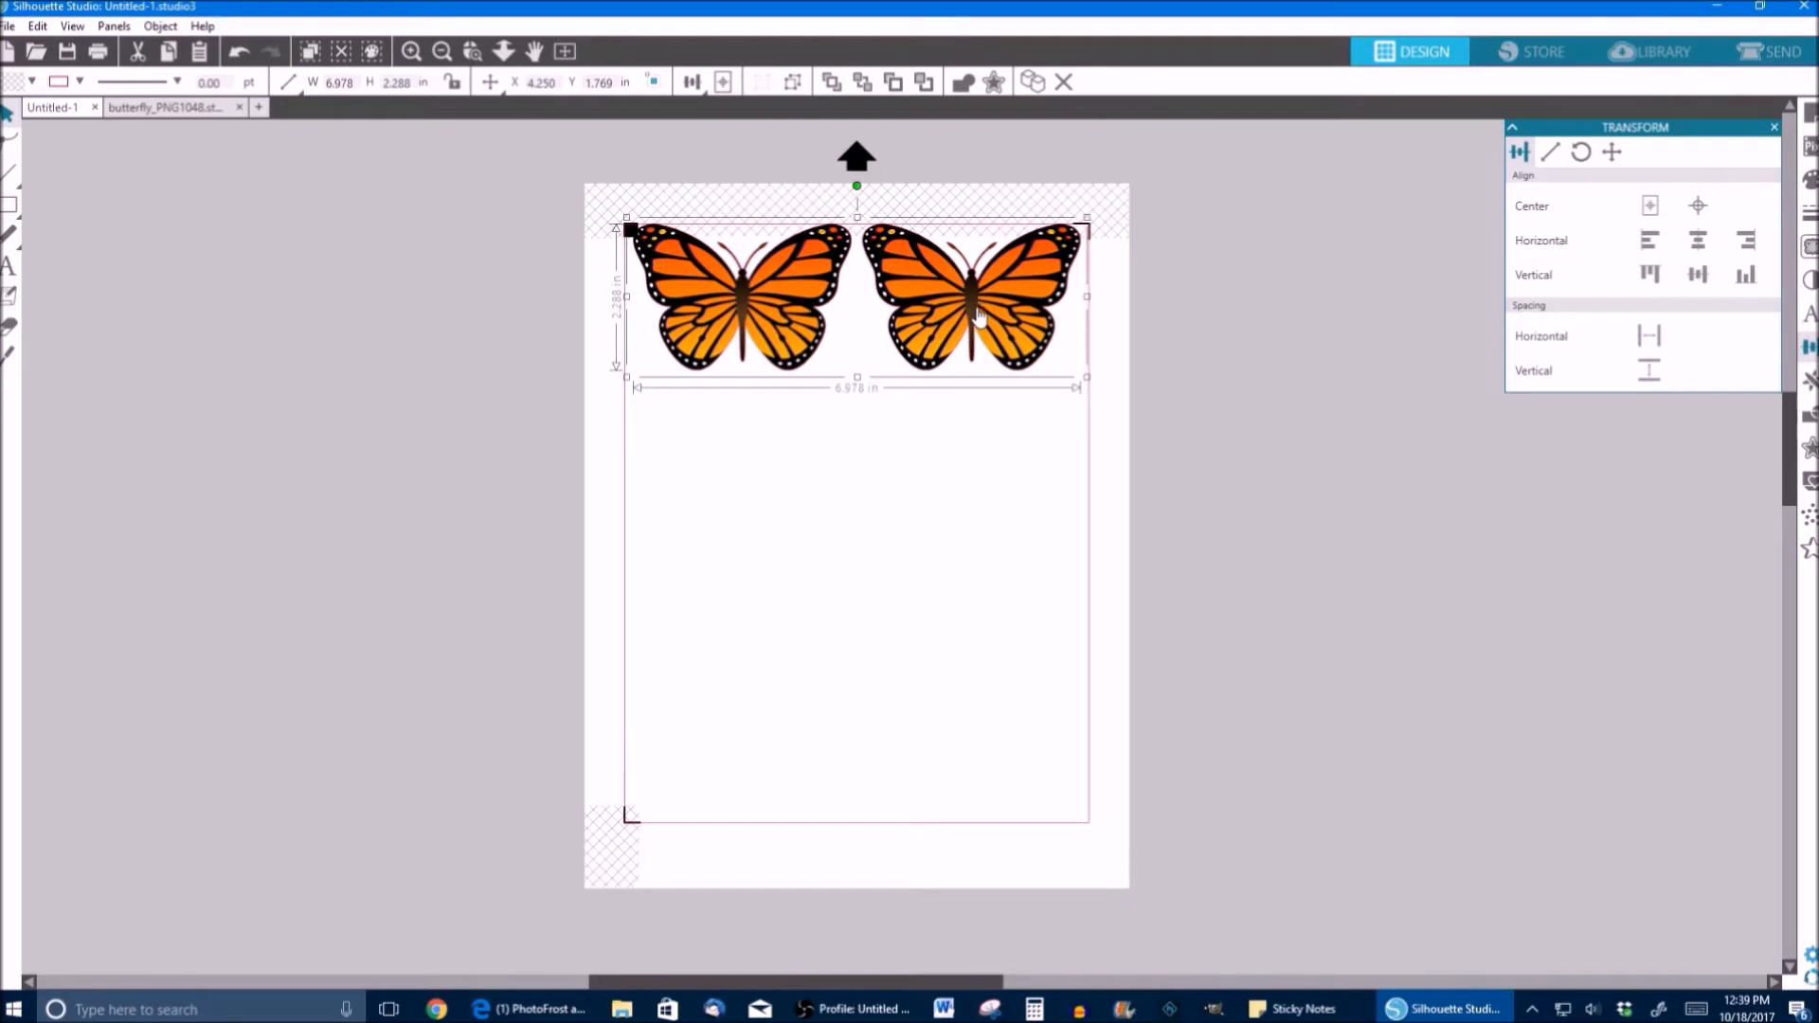
key(Down)
key(Down)
key(Down)
key(Down)
key(Down)
key(Down)
key(Down)
key(Down)
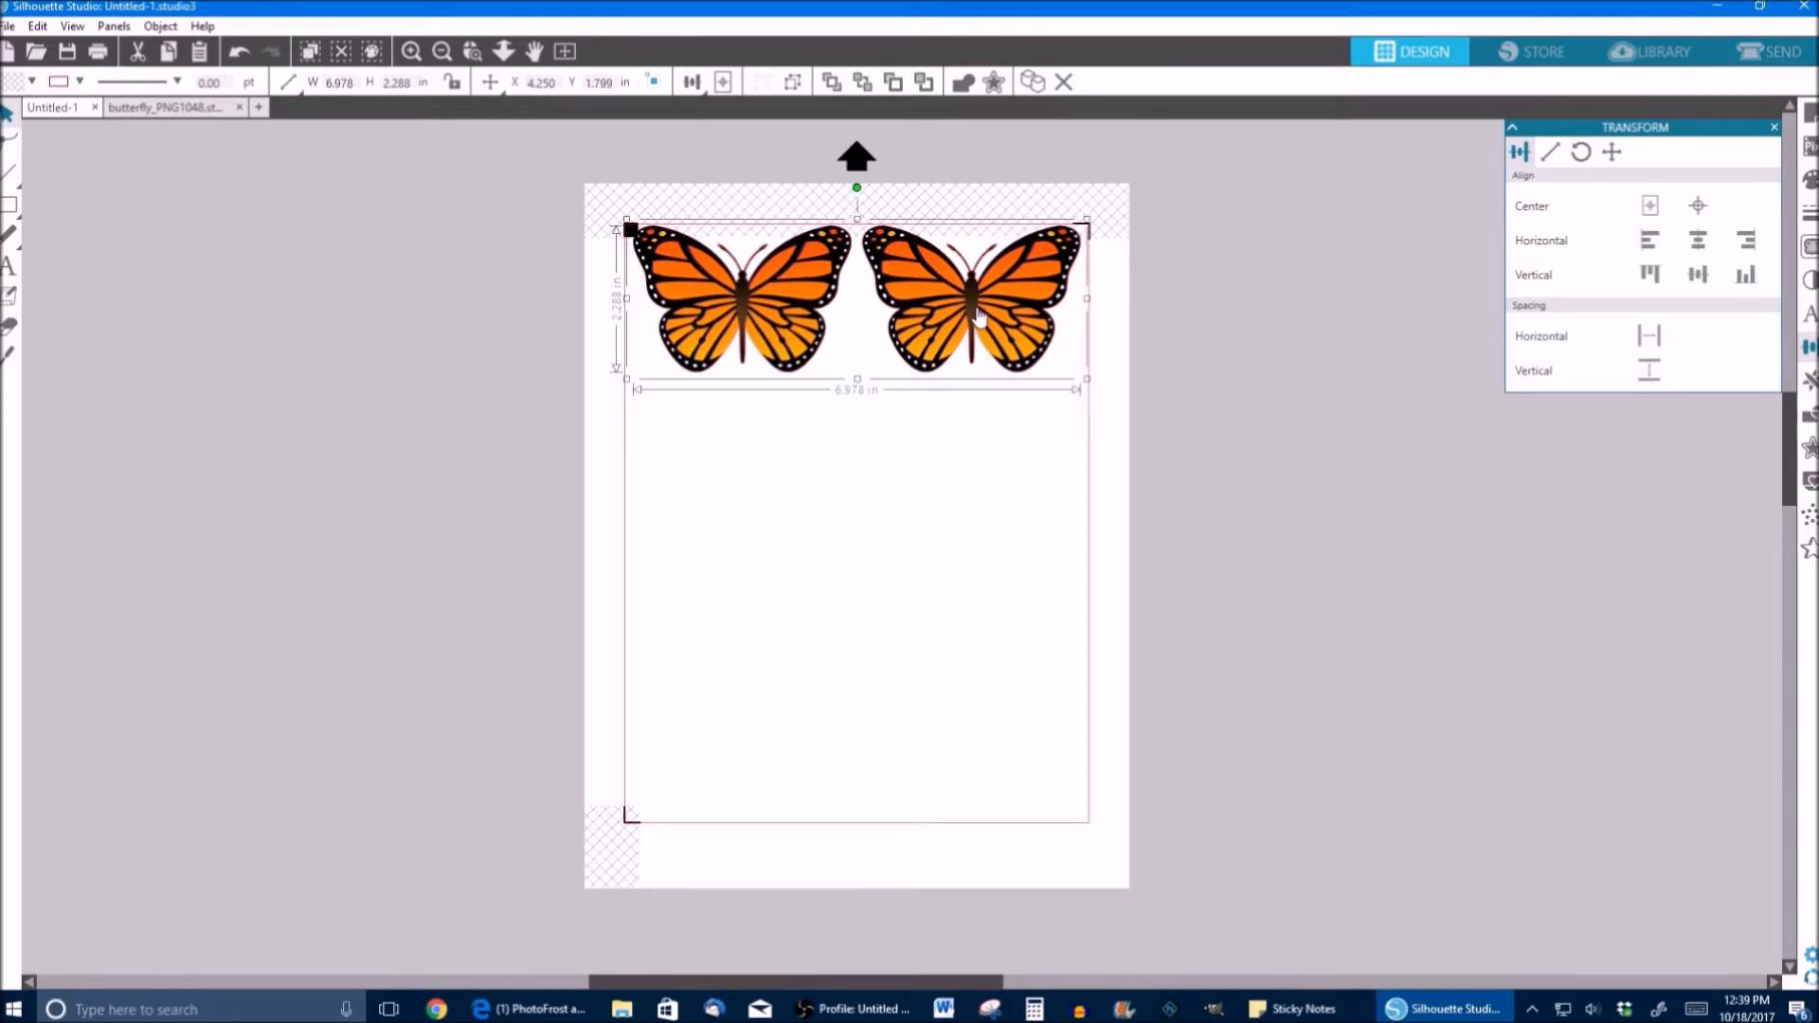
key(Down)
key(Down)
key(Down)
key(Down)
key(Down)
key(Down)
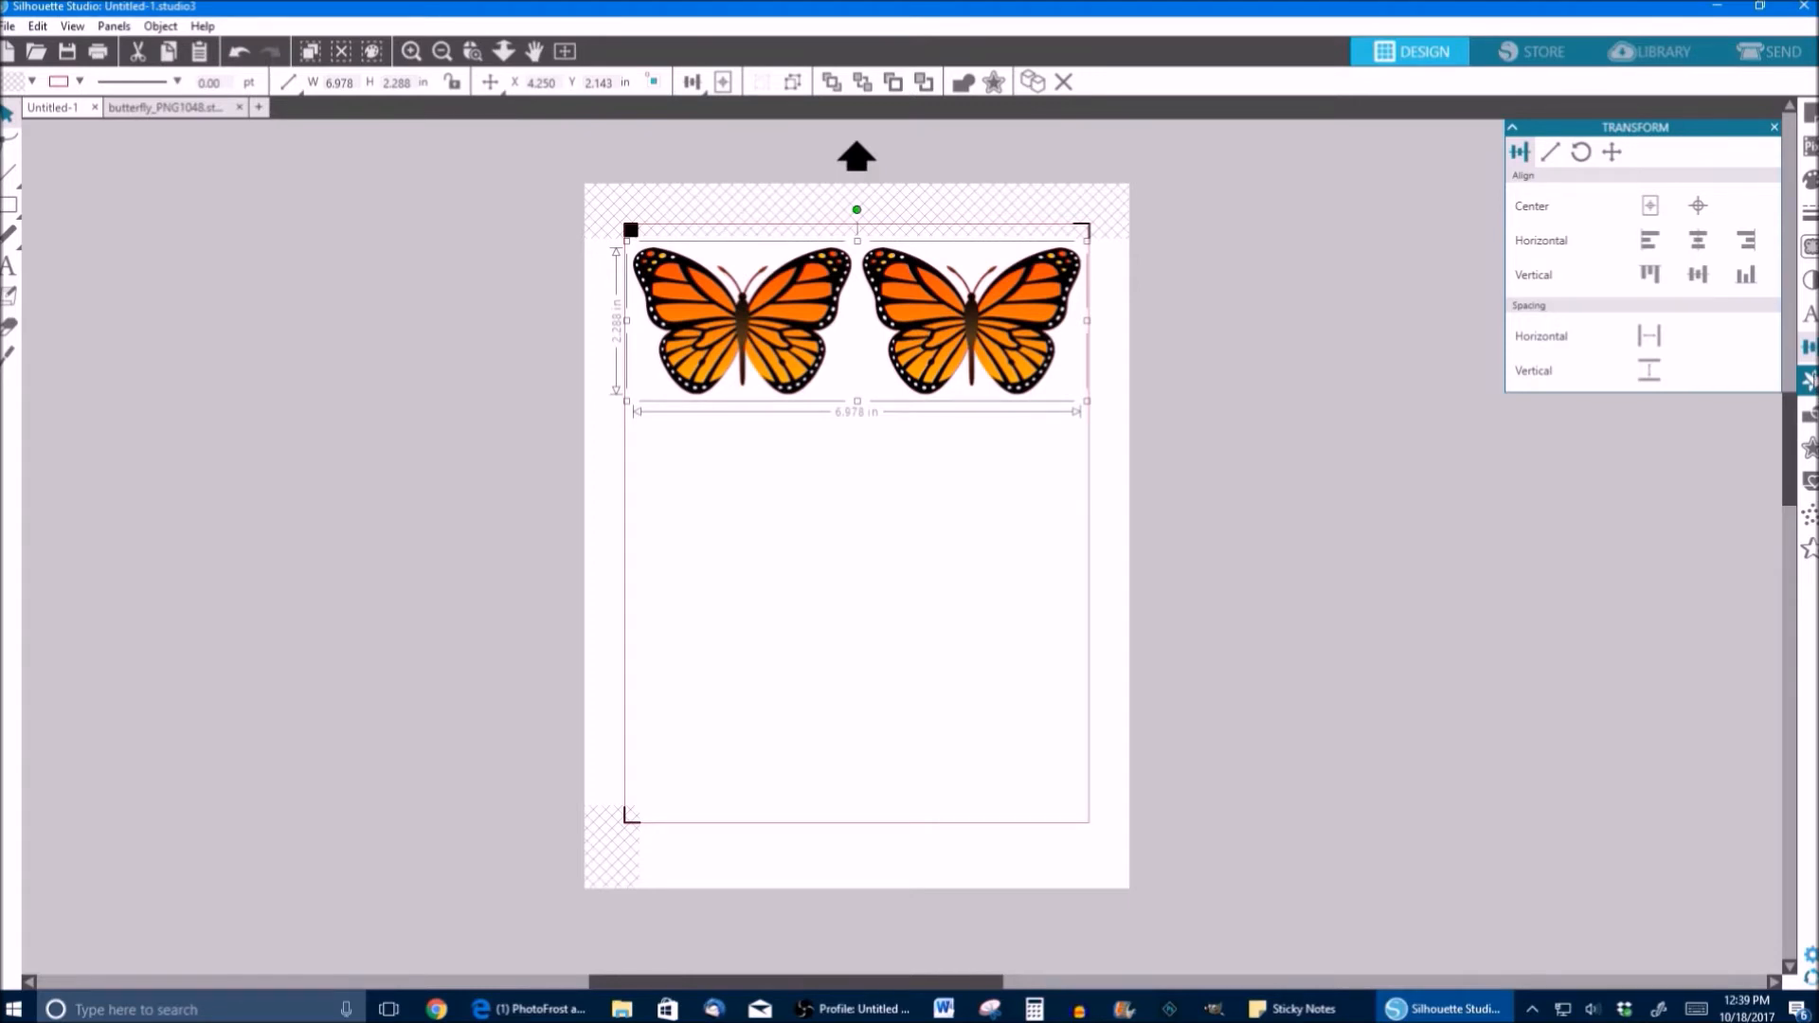
- Replicate the butterfly pair downward to make four rows, and shrink the bottom row to about 6.17 in wide by 2.02 in high
click(1811, 391)
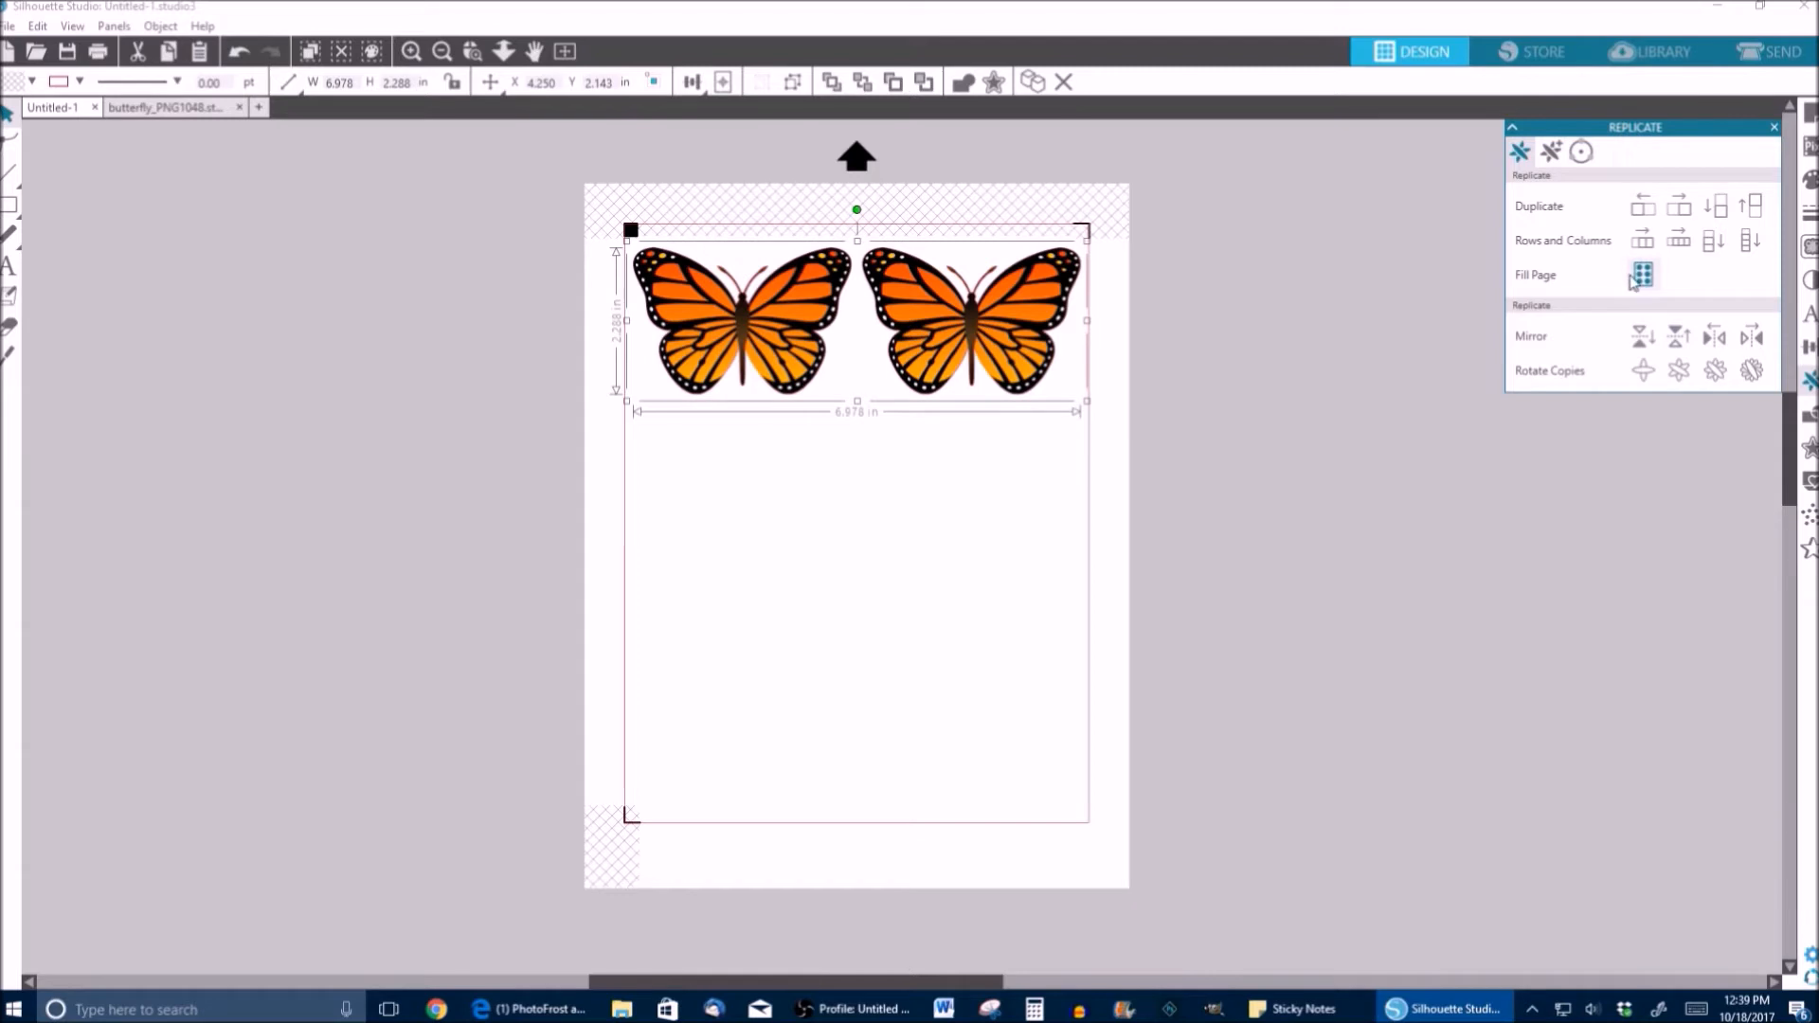
click(1715, 244)
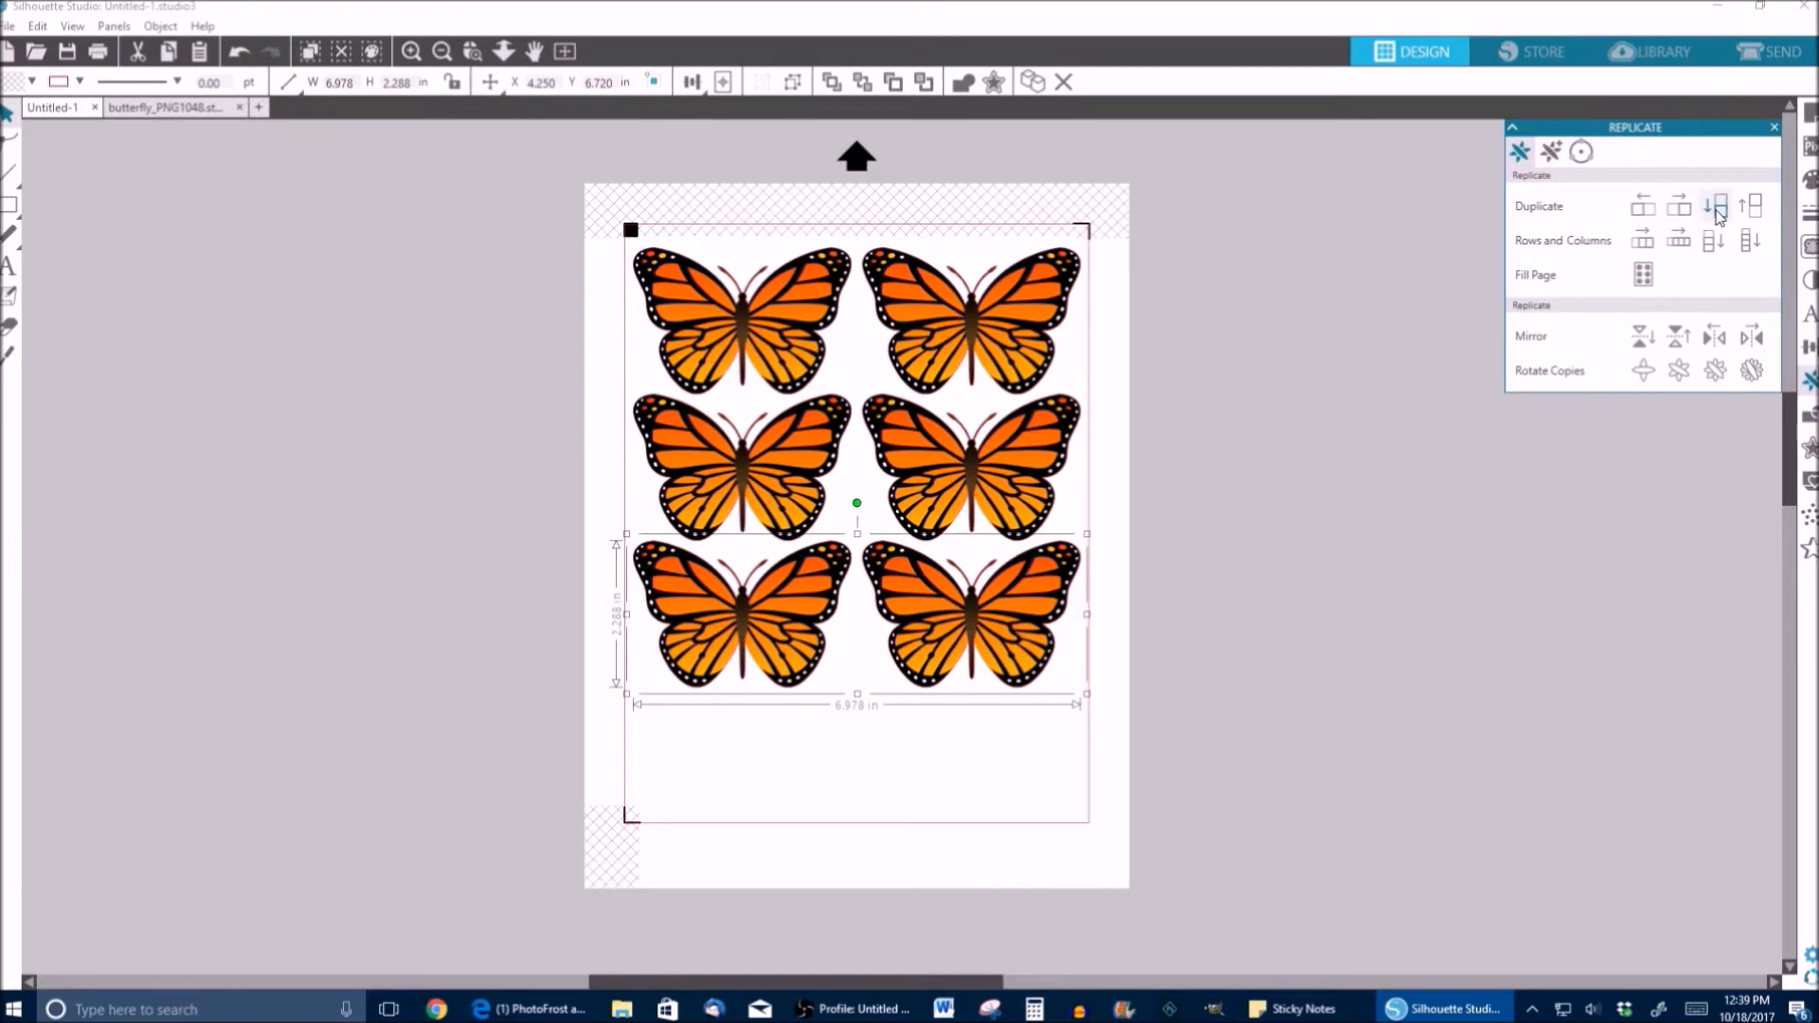
click(1682, 209)
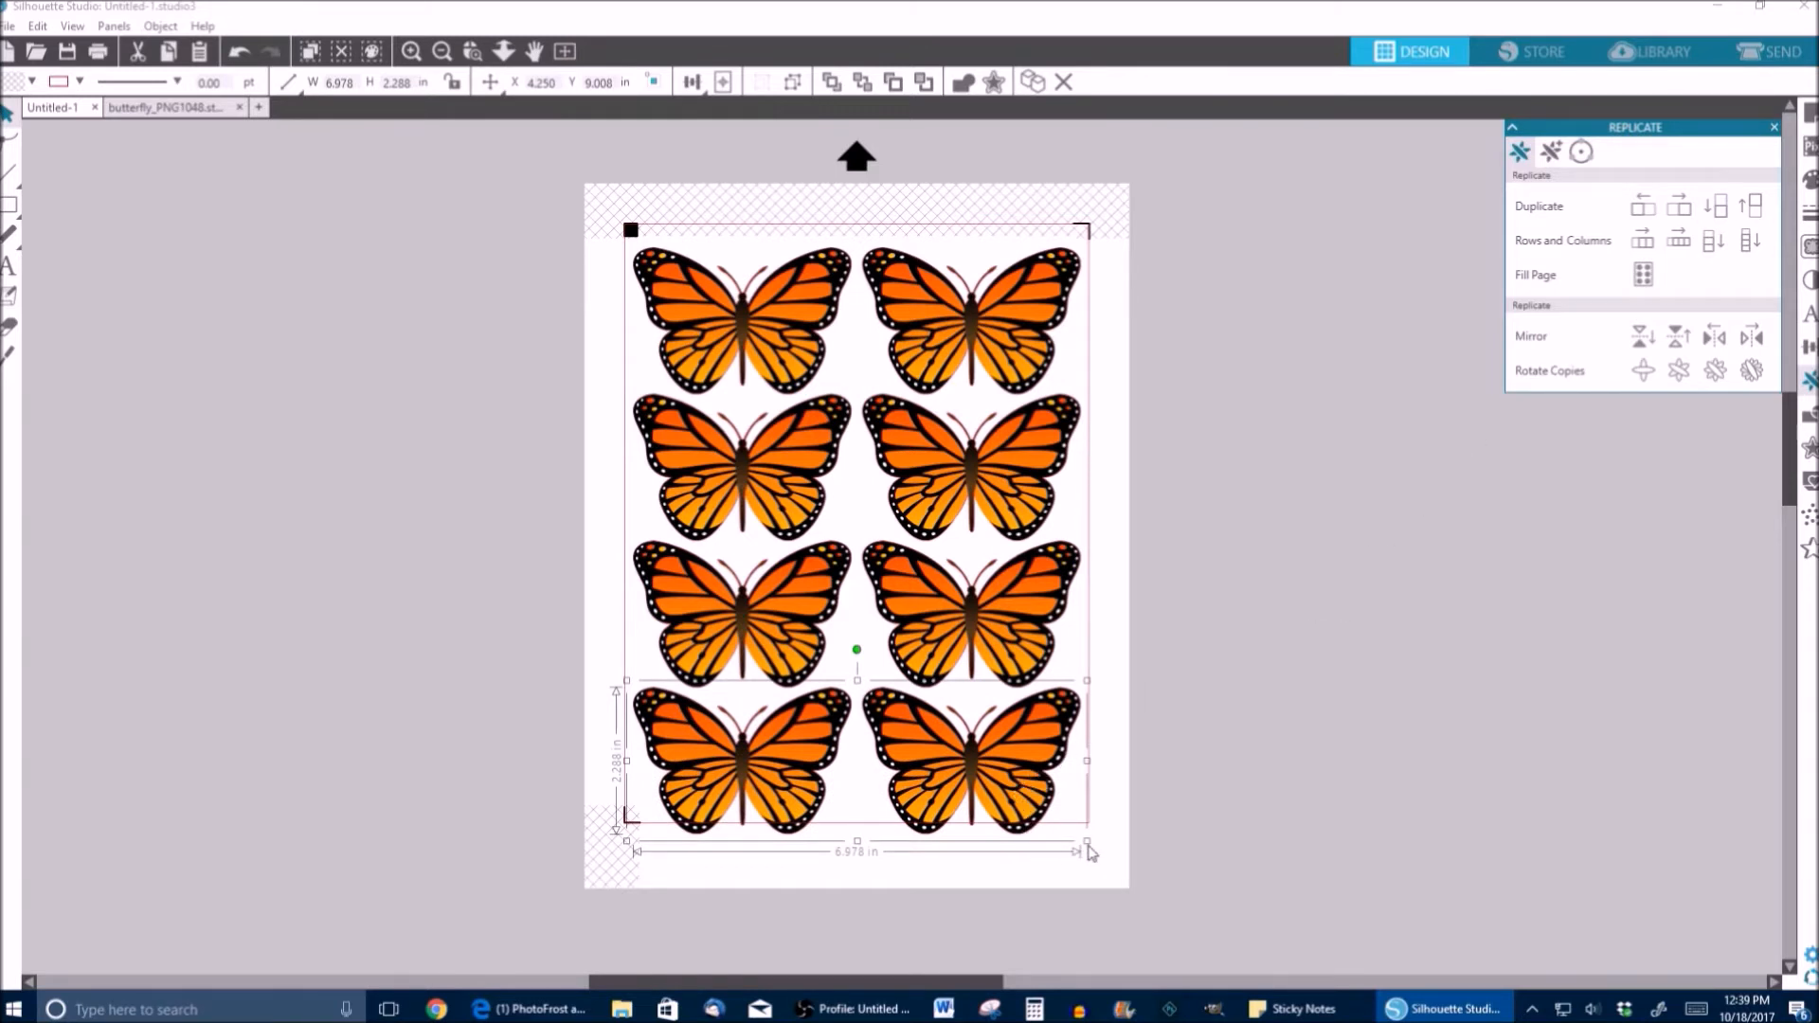
drag(1086, 842, 979, 780)
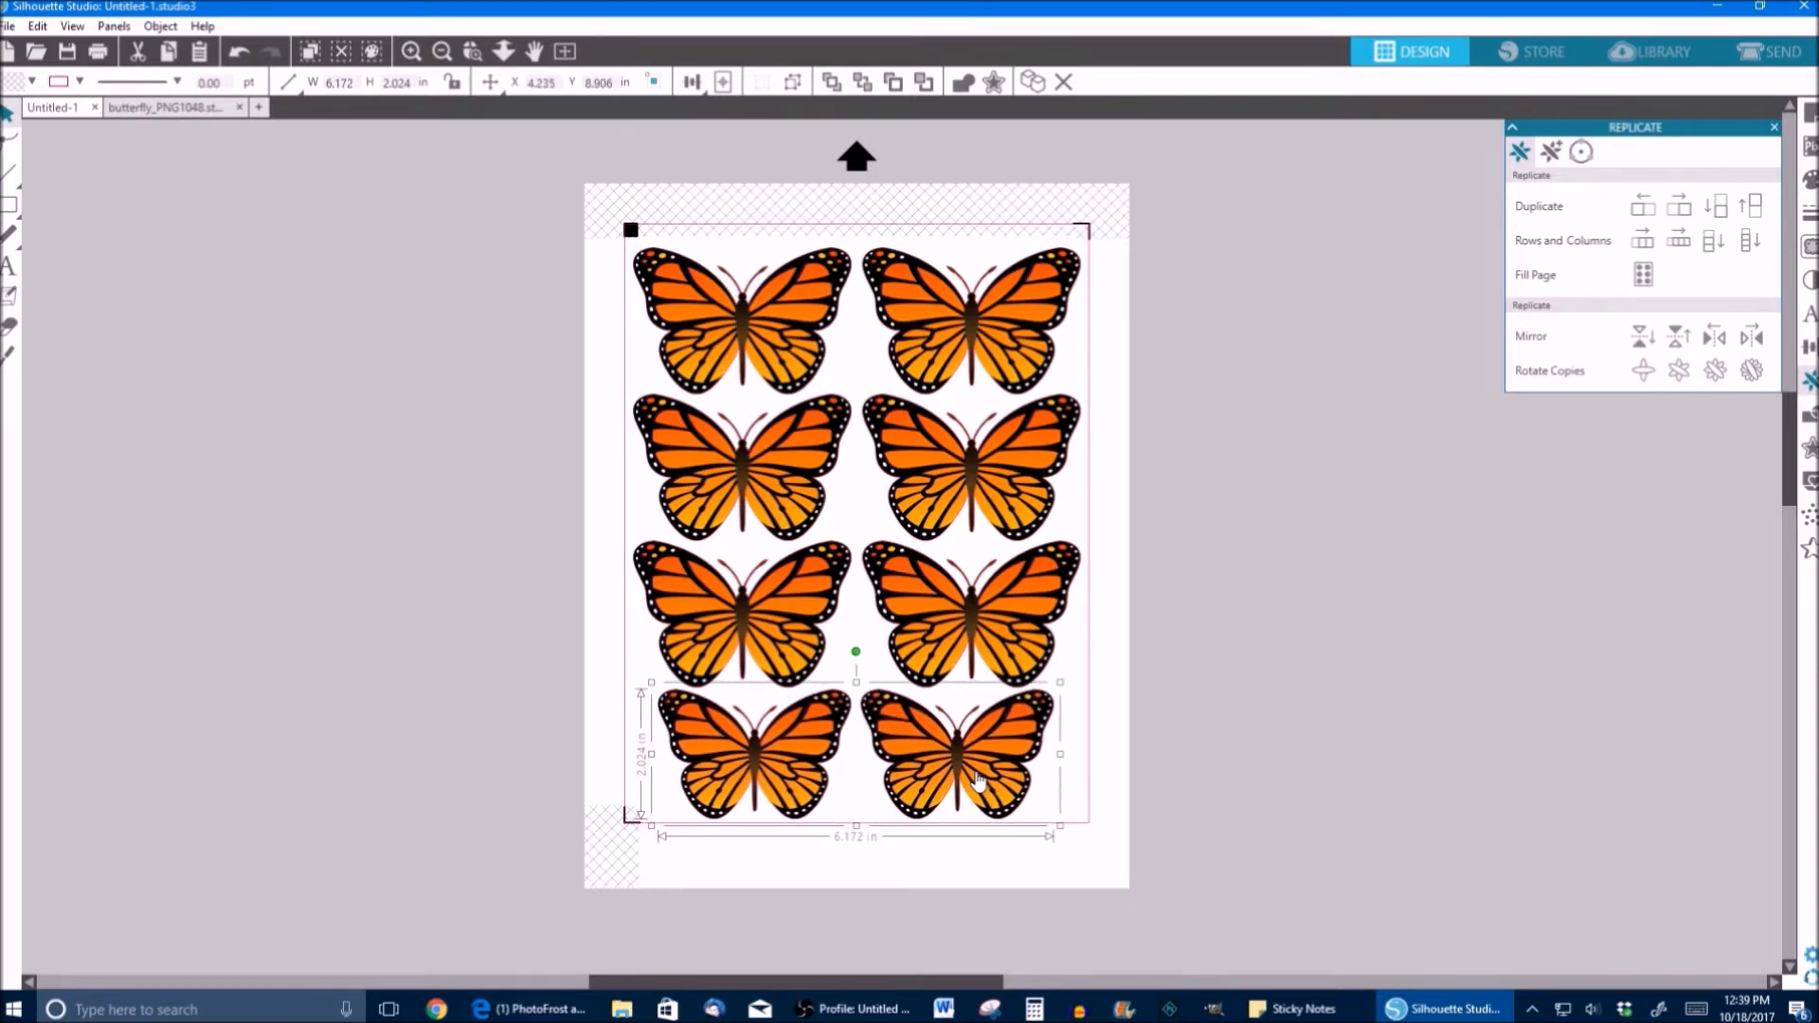
click(1265, 700)
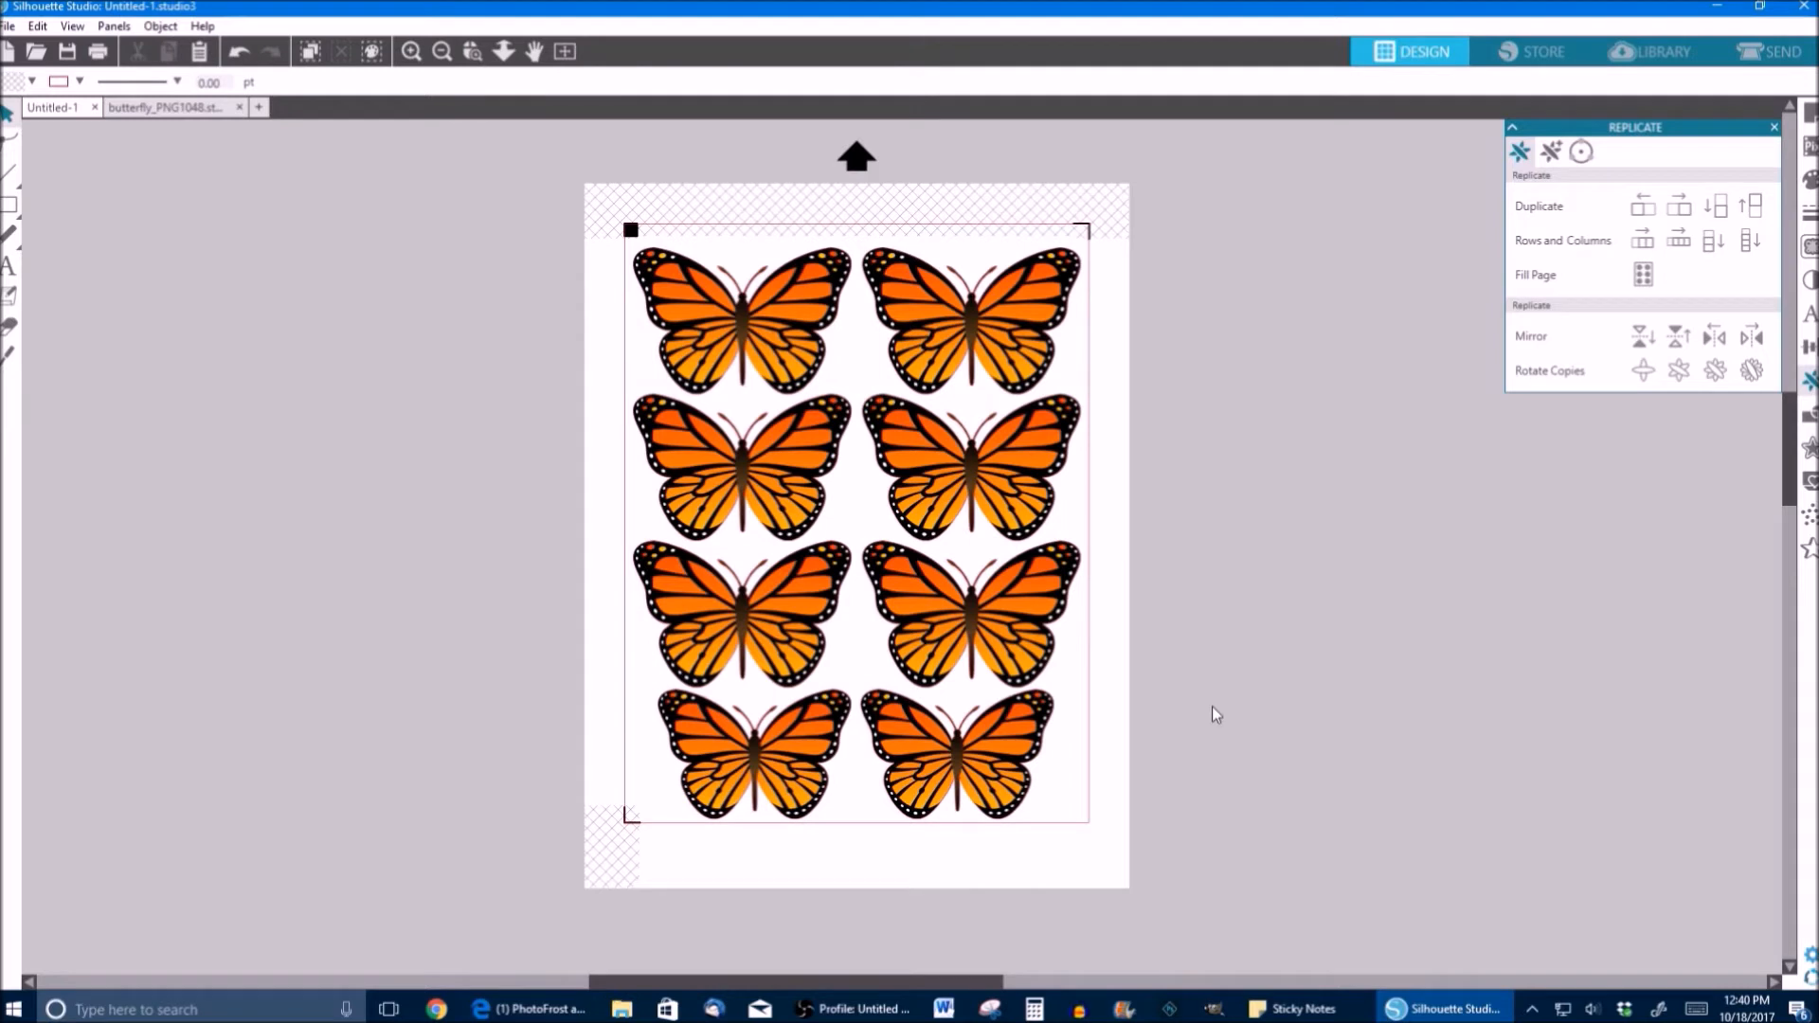
- Start printing the page with the Canon TS5000 series printer and set its print quality to High
click(99, 53)
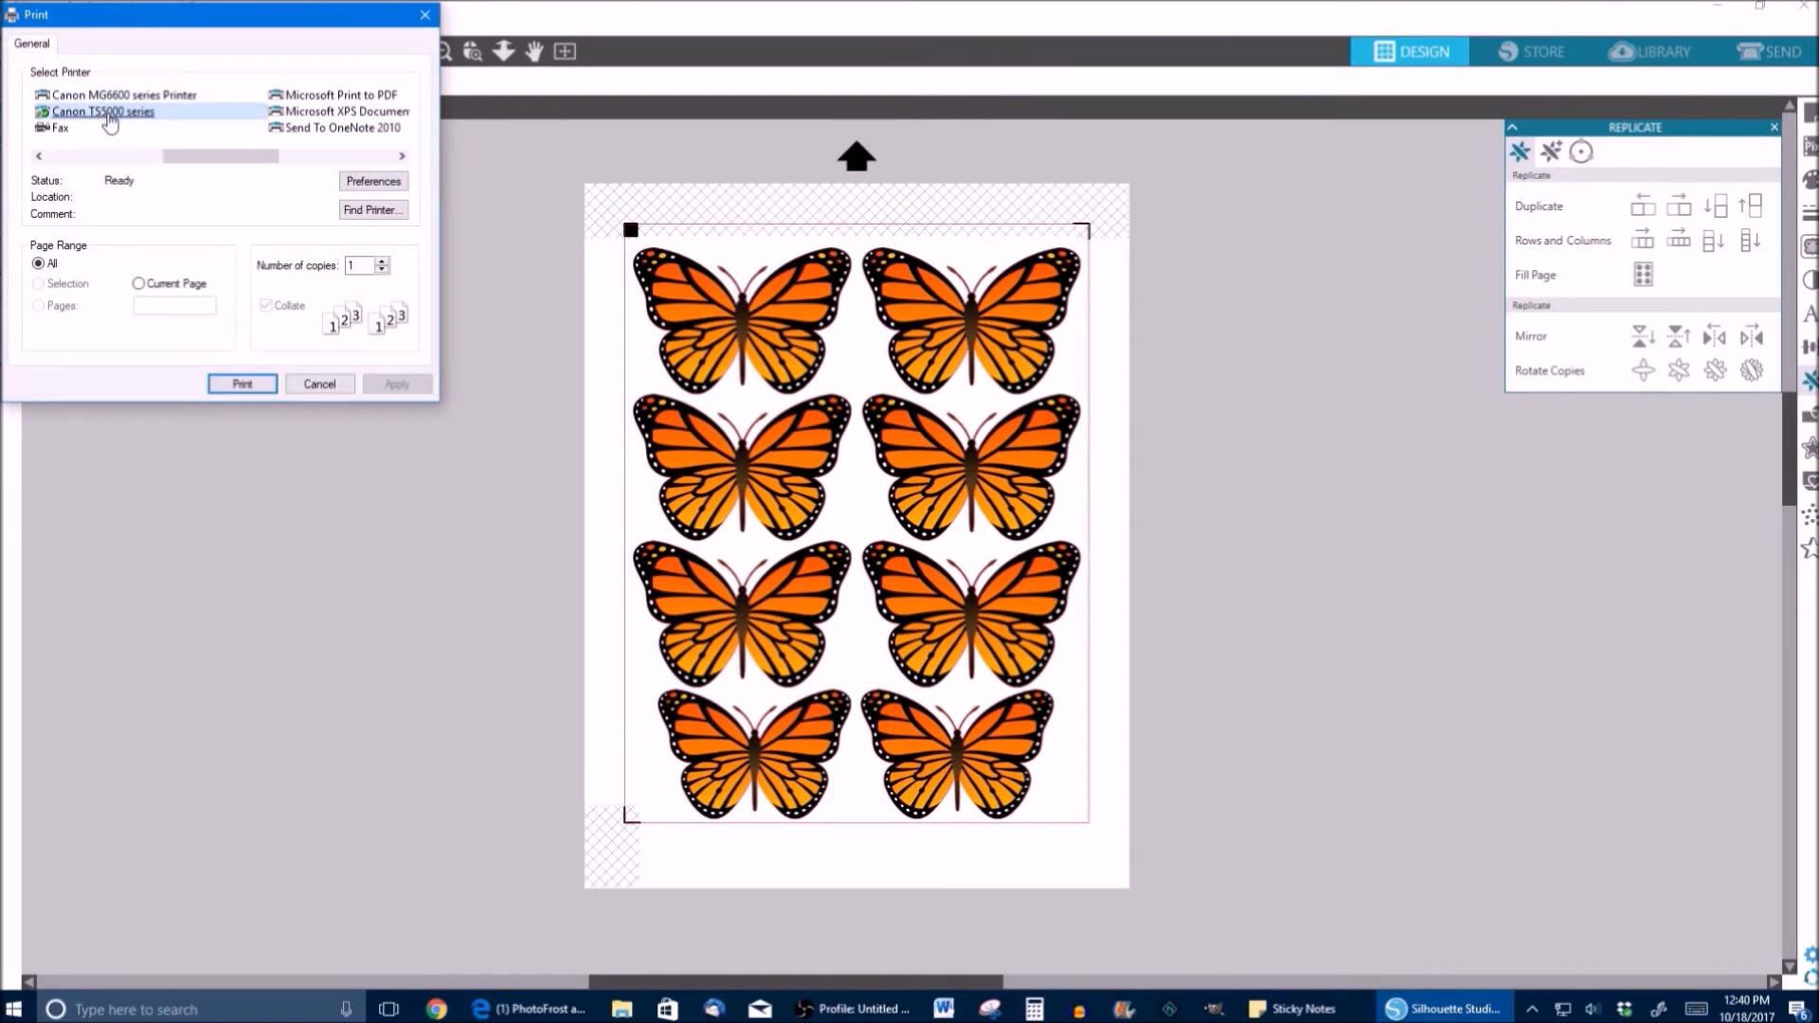
click(366, 189)
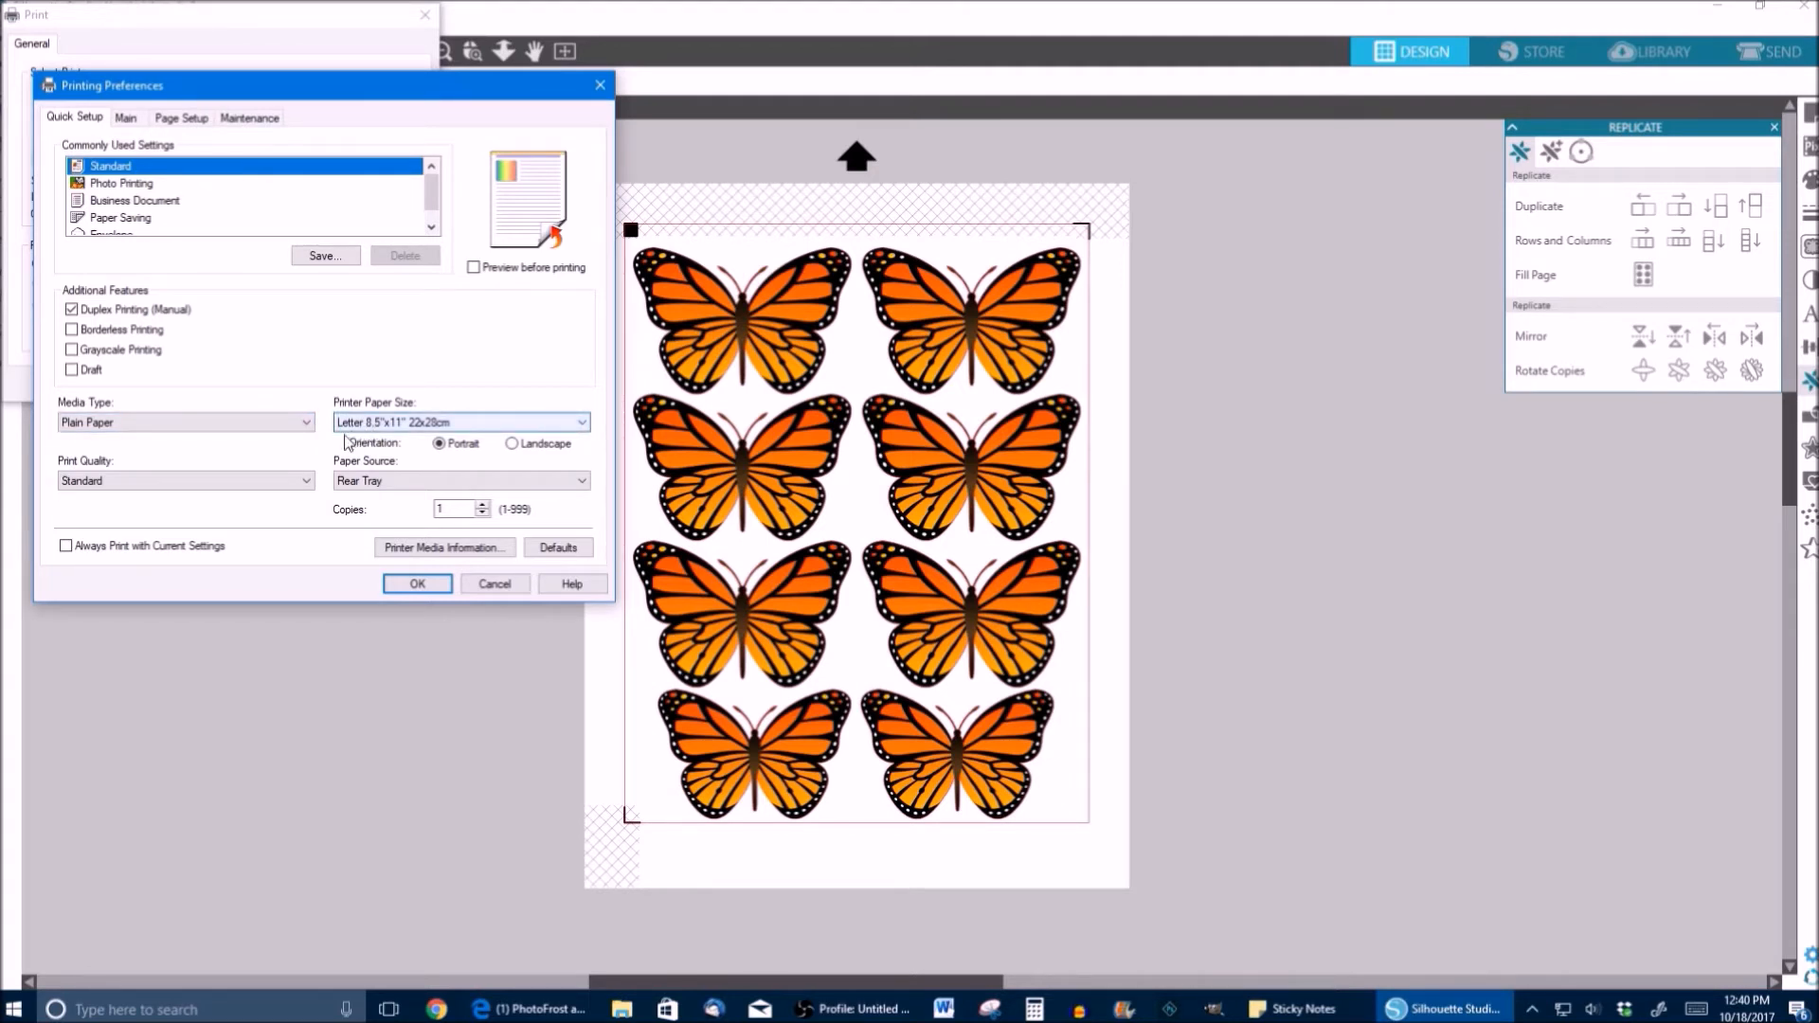
click(220, 488)
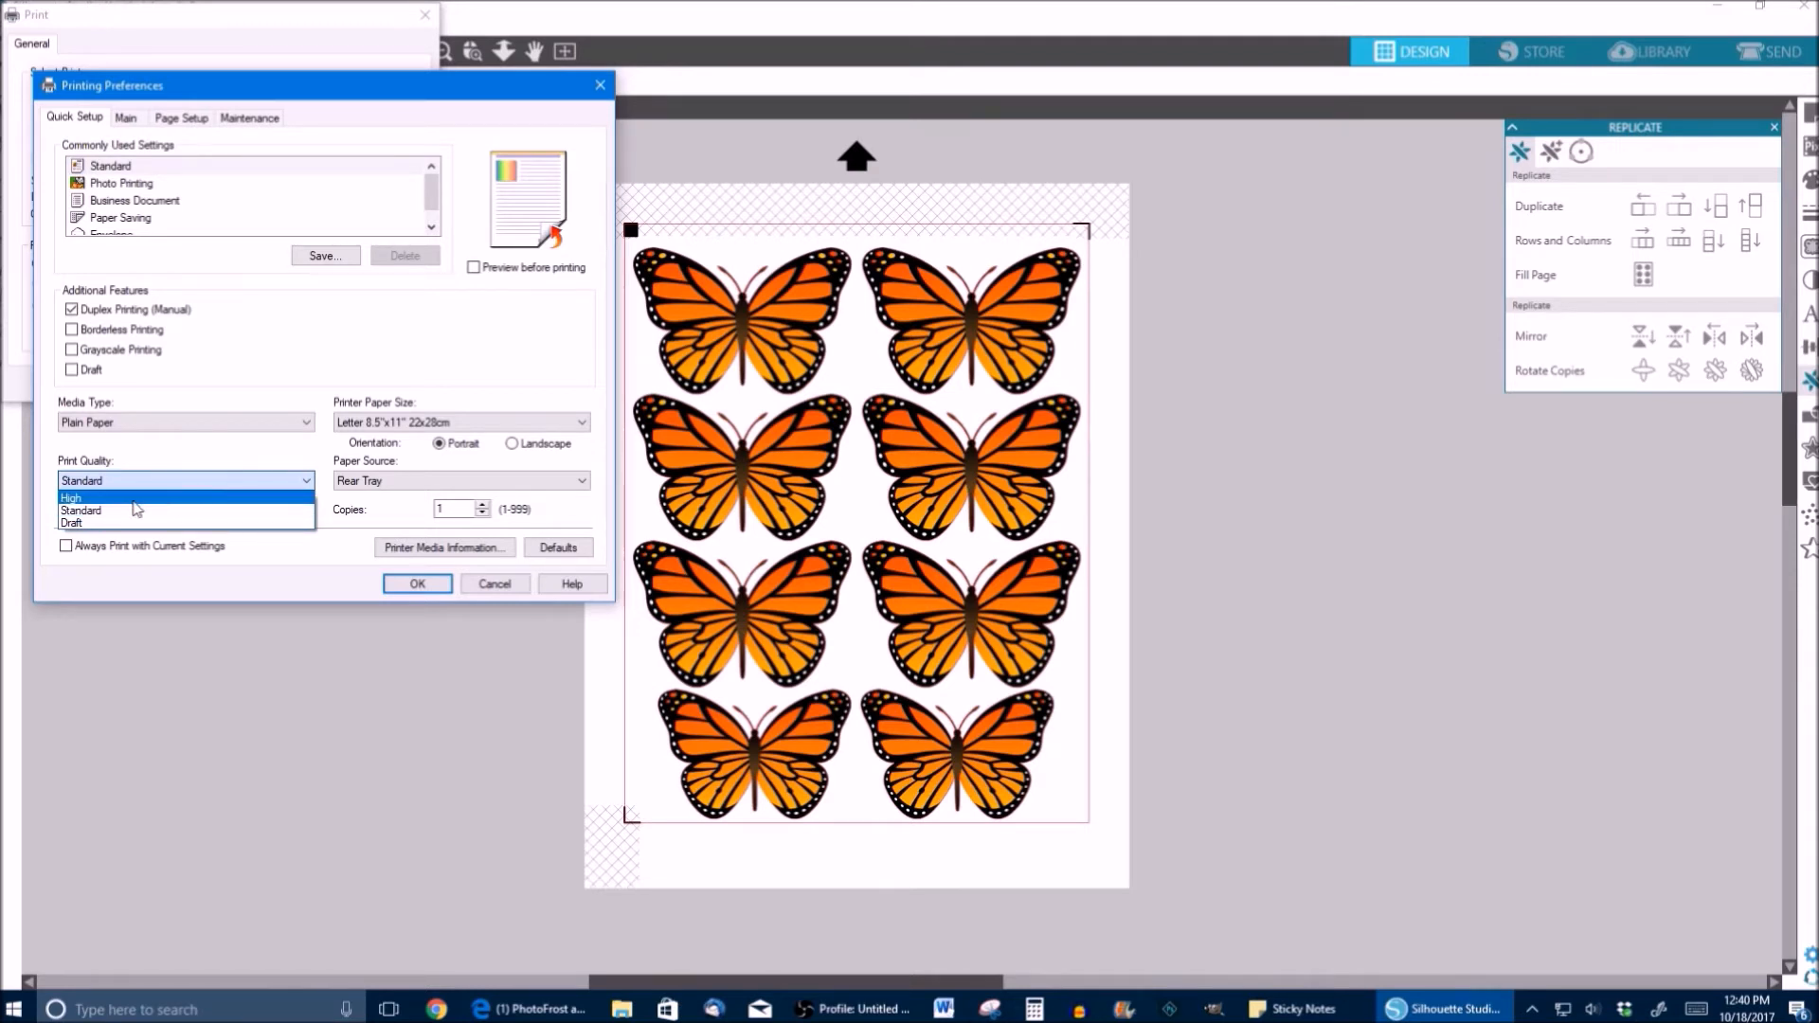
click(69, 499)
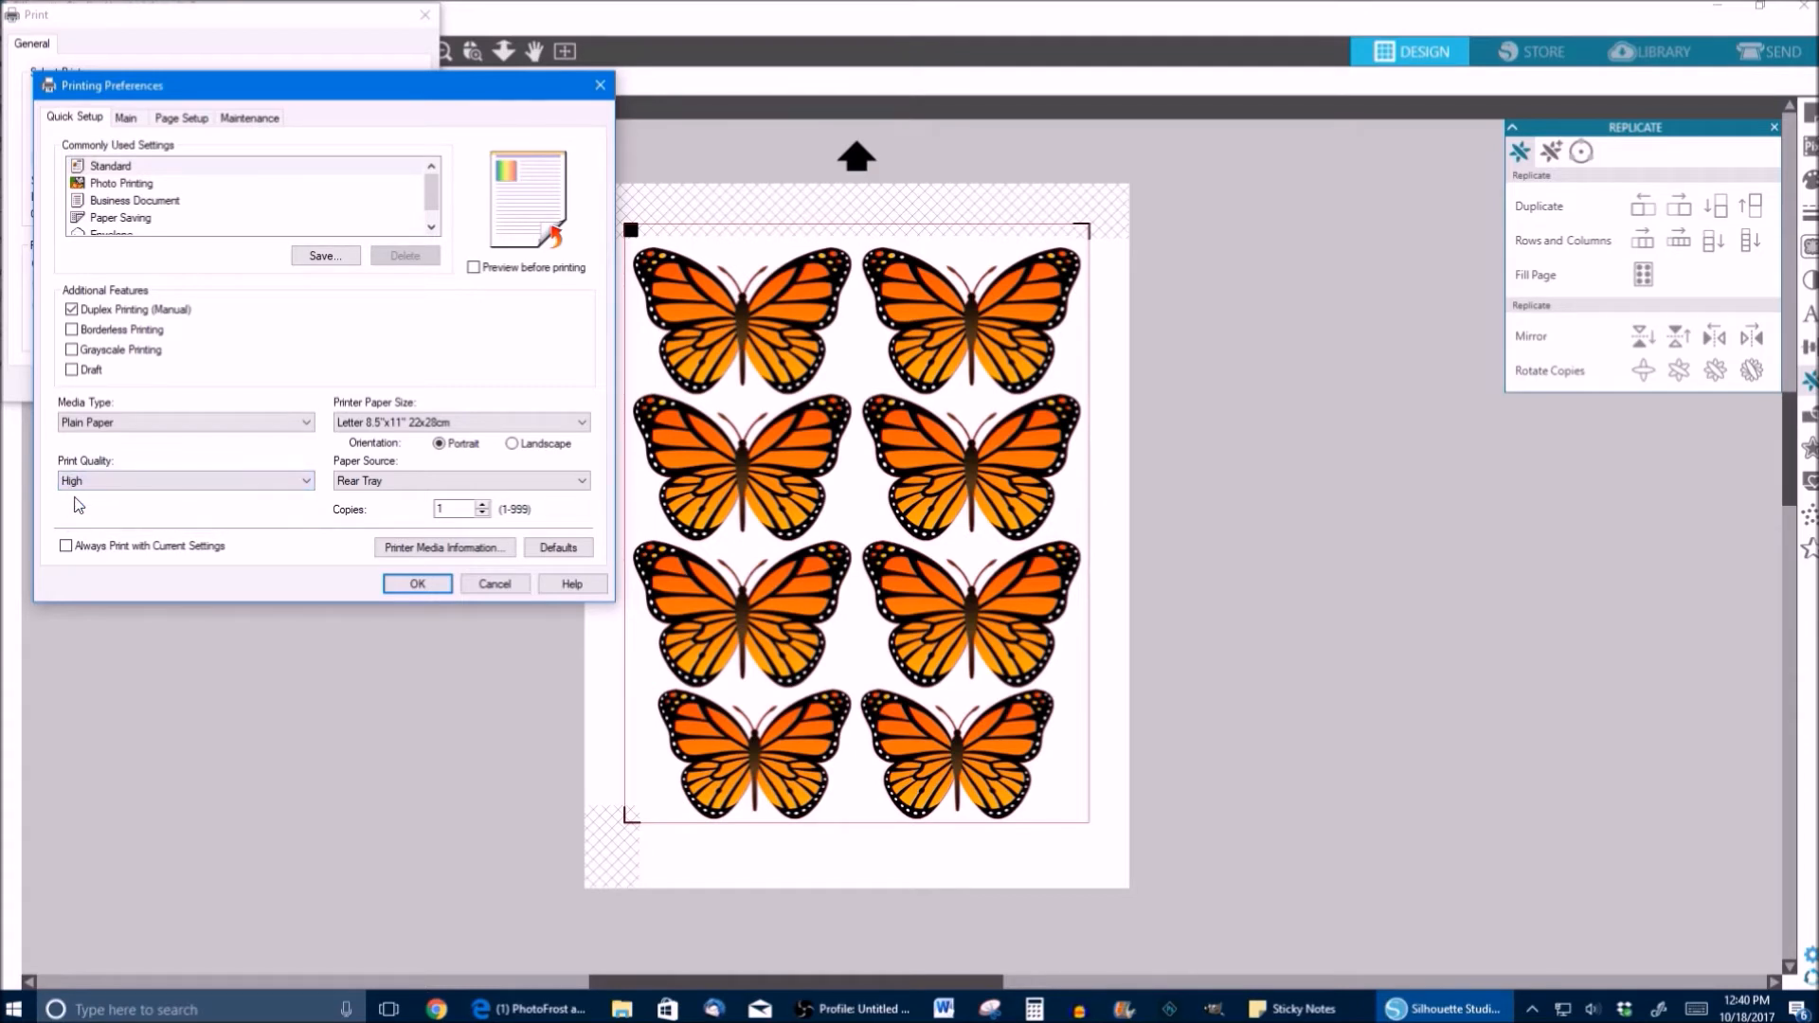
click(395, 587)
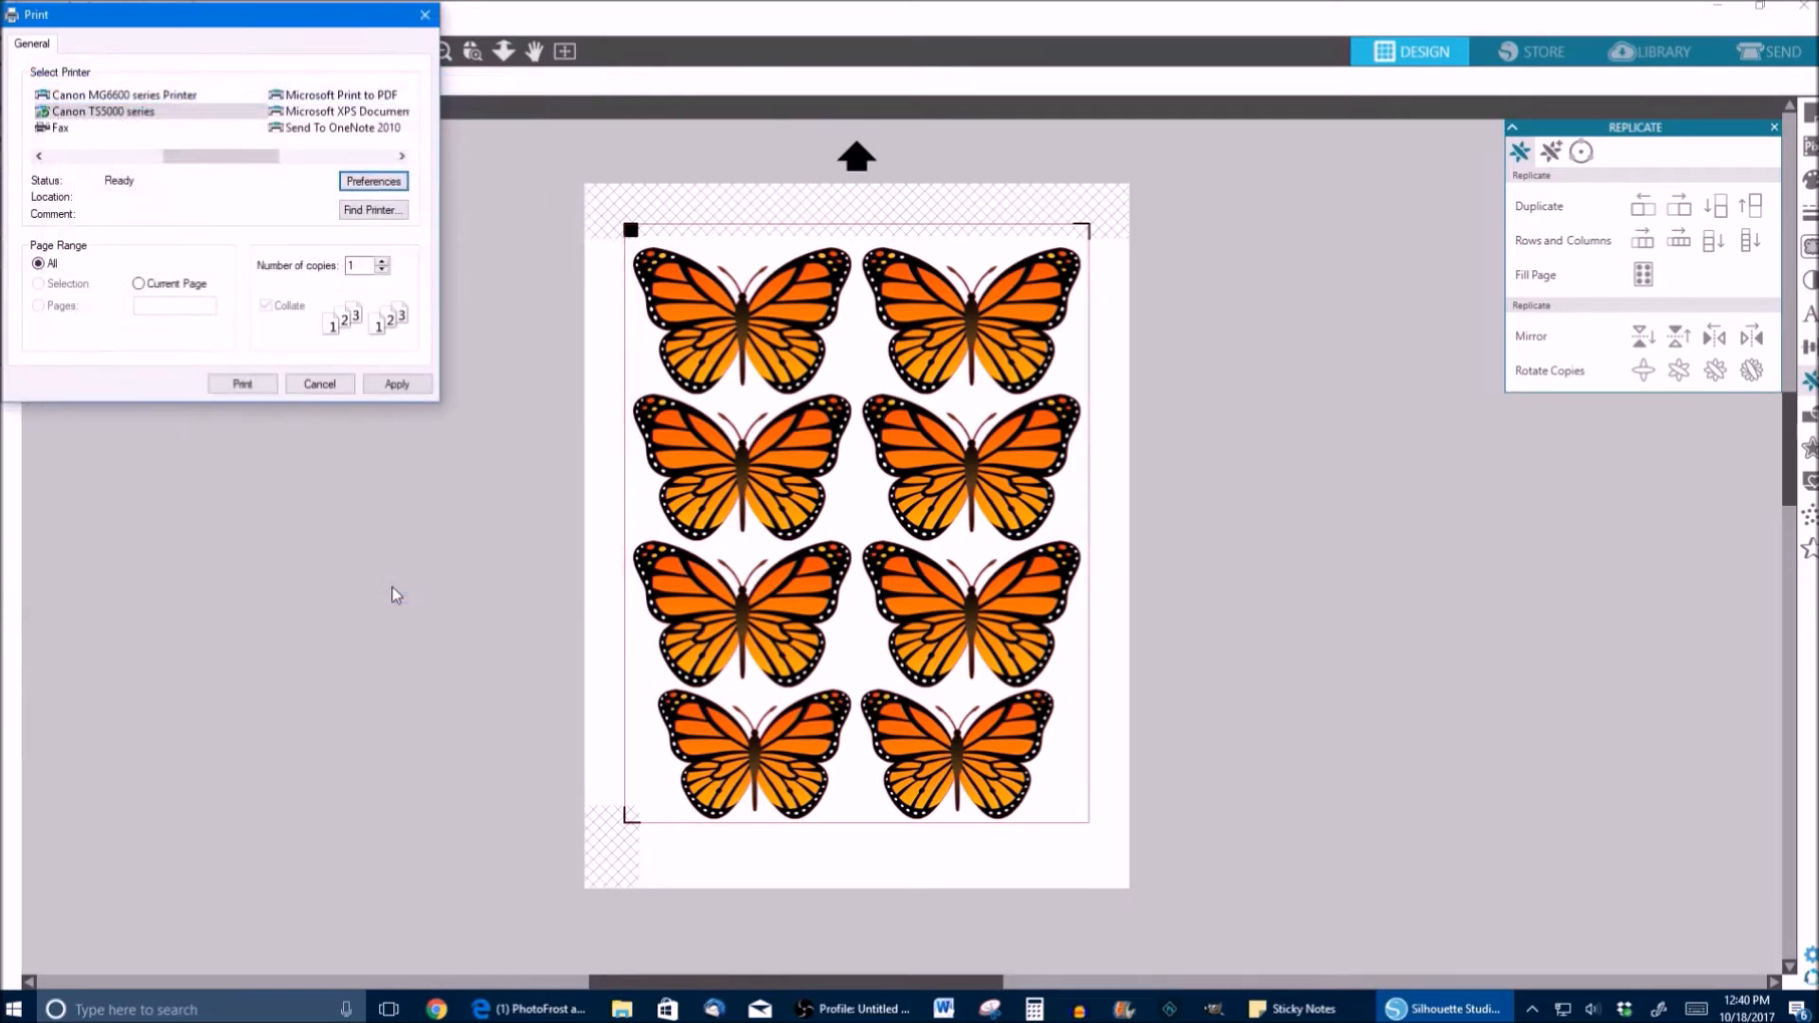
- Print the butterfly sheet and open the cutter's send settings
click(239, 386)
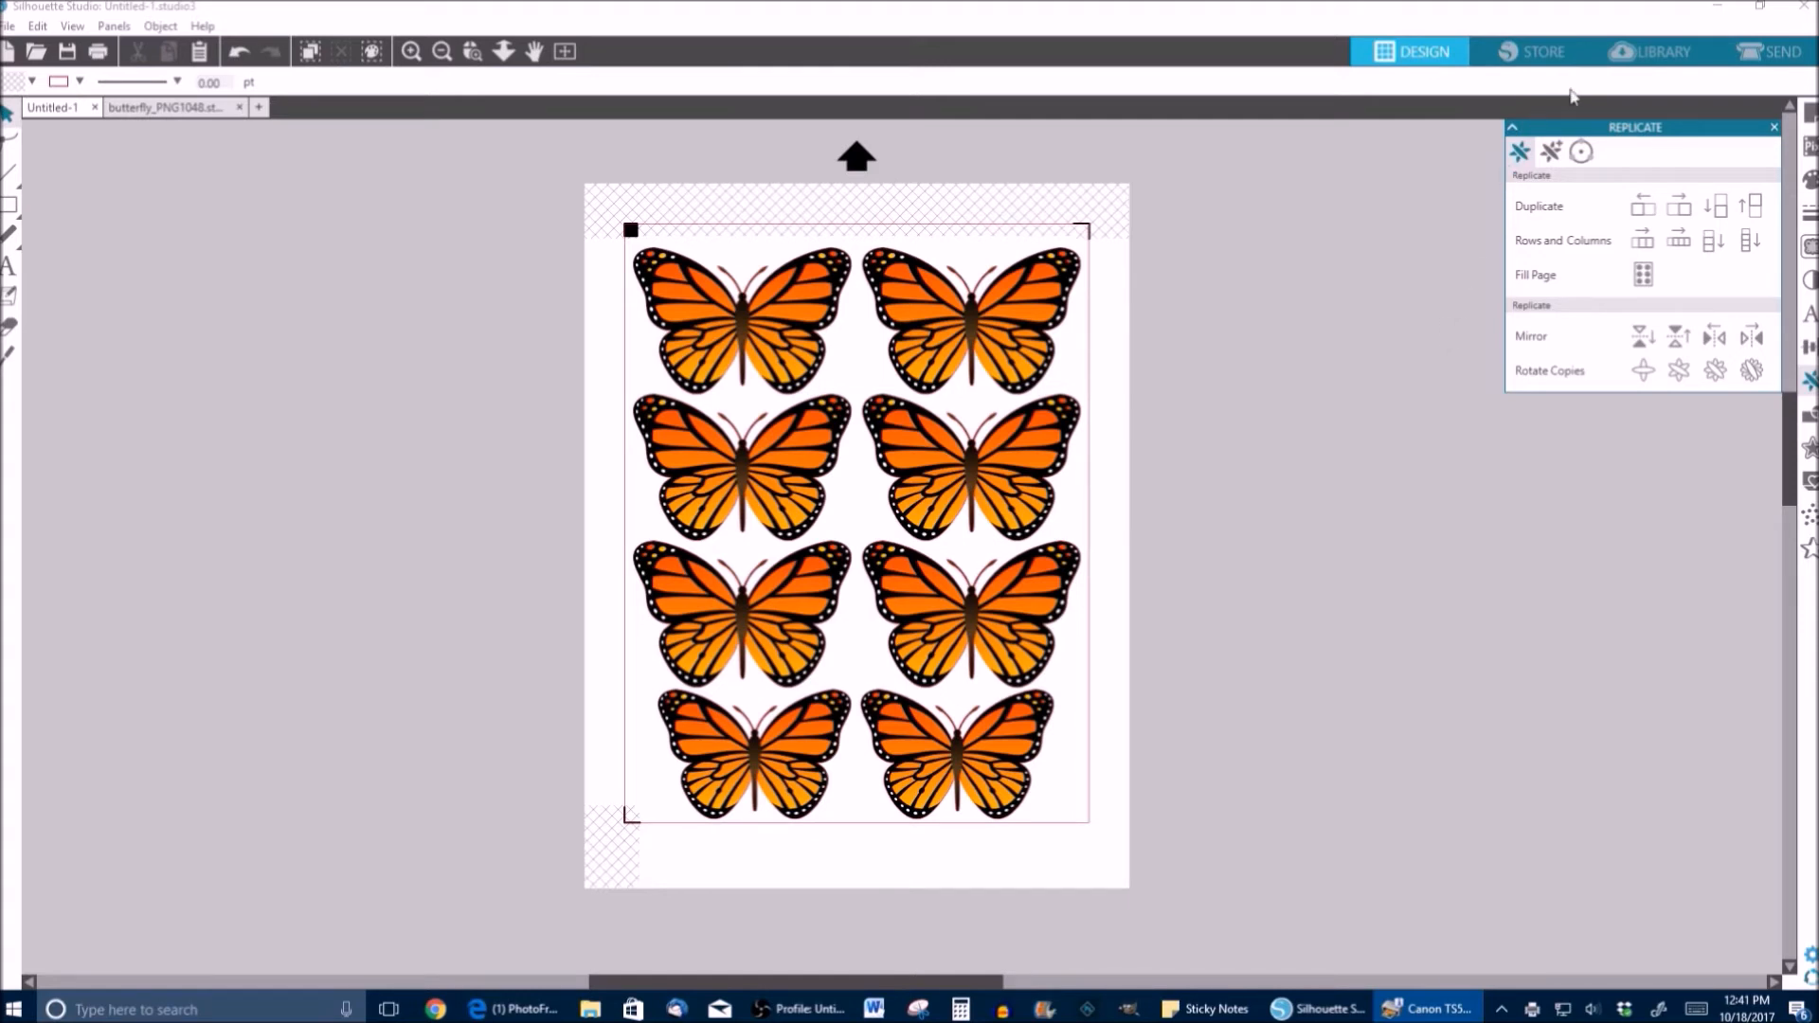
click(1737, 51)
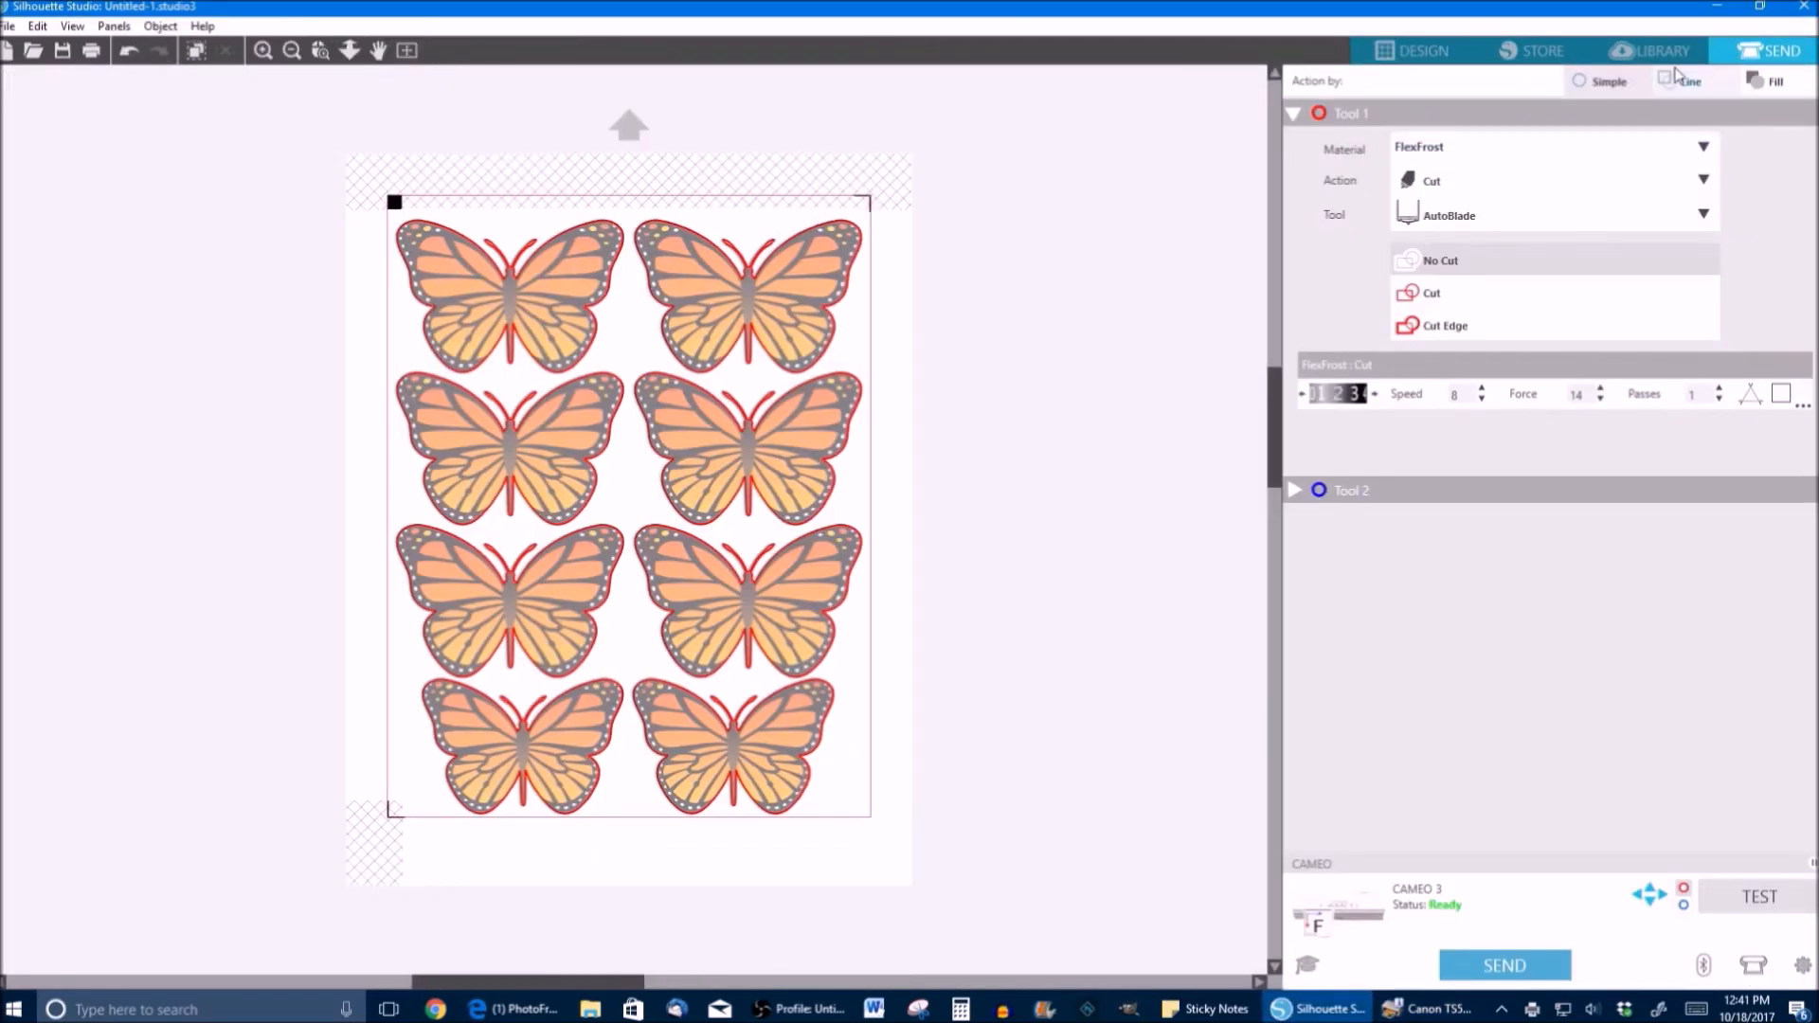
- Add a new material type and select the first user-defined FlexFrost material to review its cut settings
click(1426, 151)
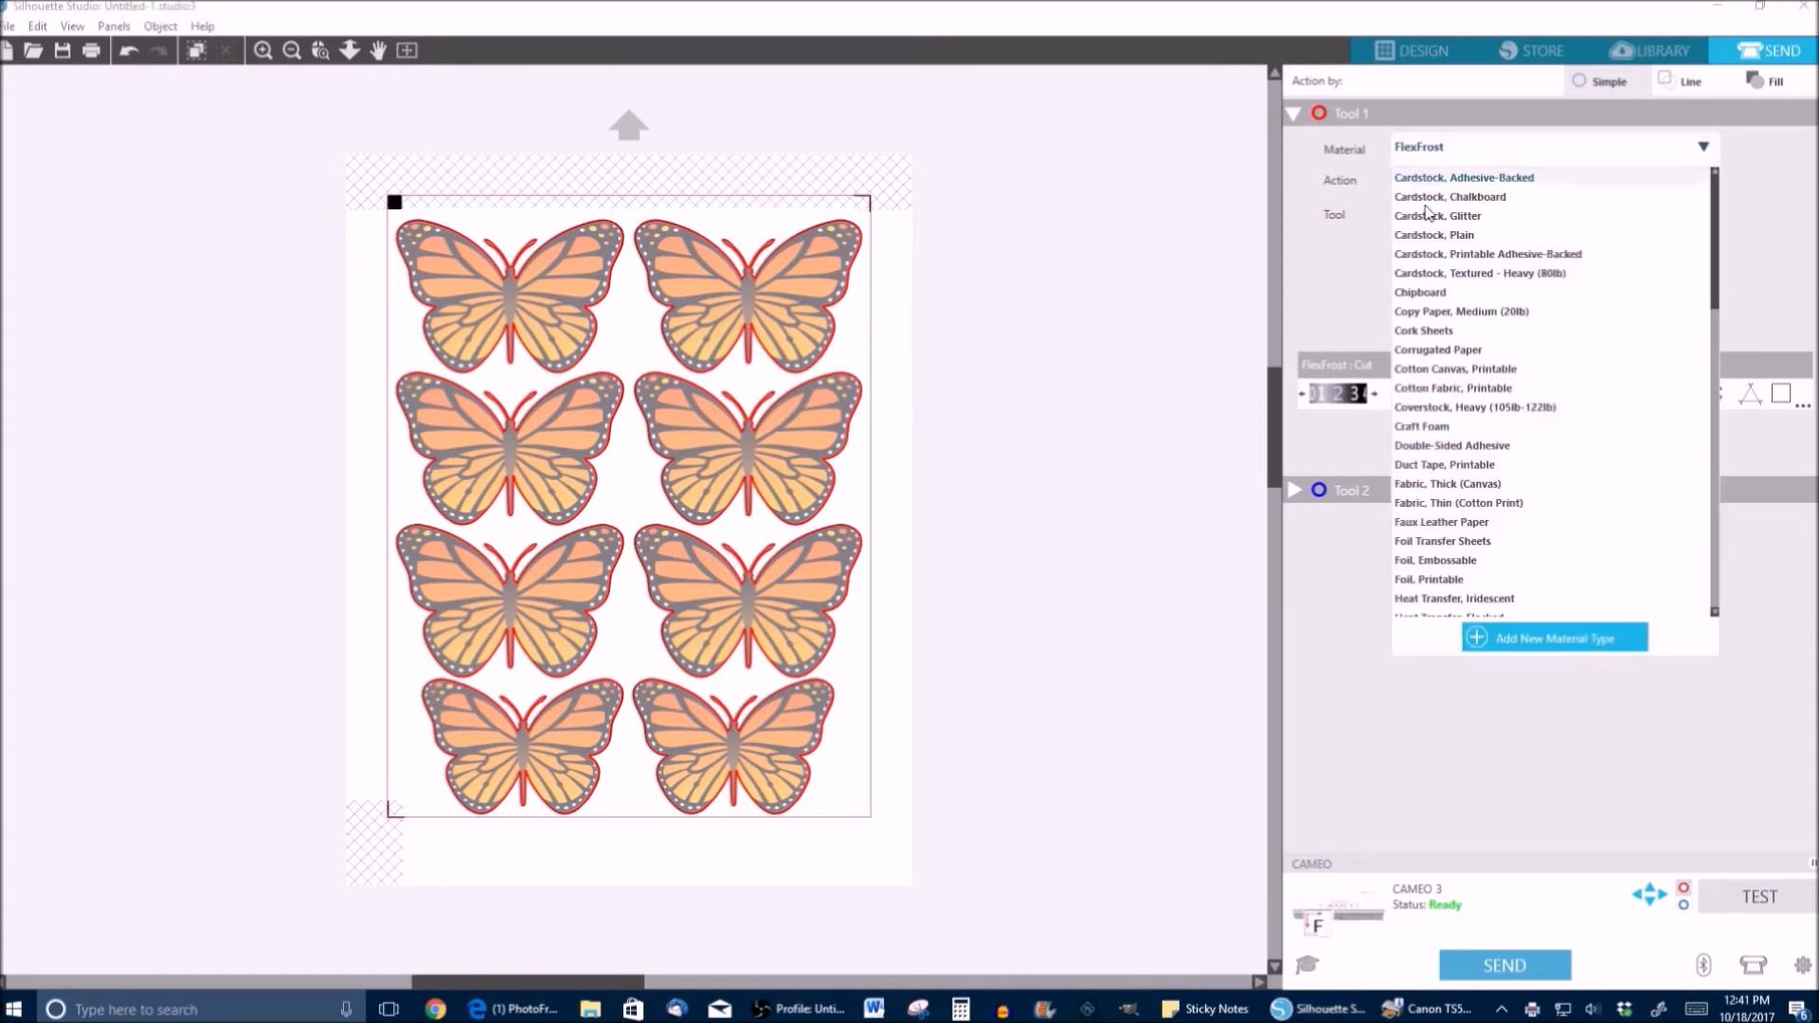
scroll(1453, 543, down, 2)
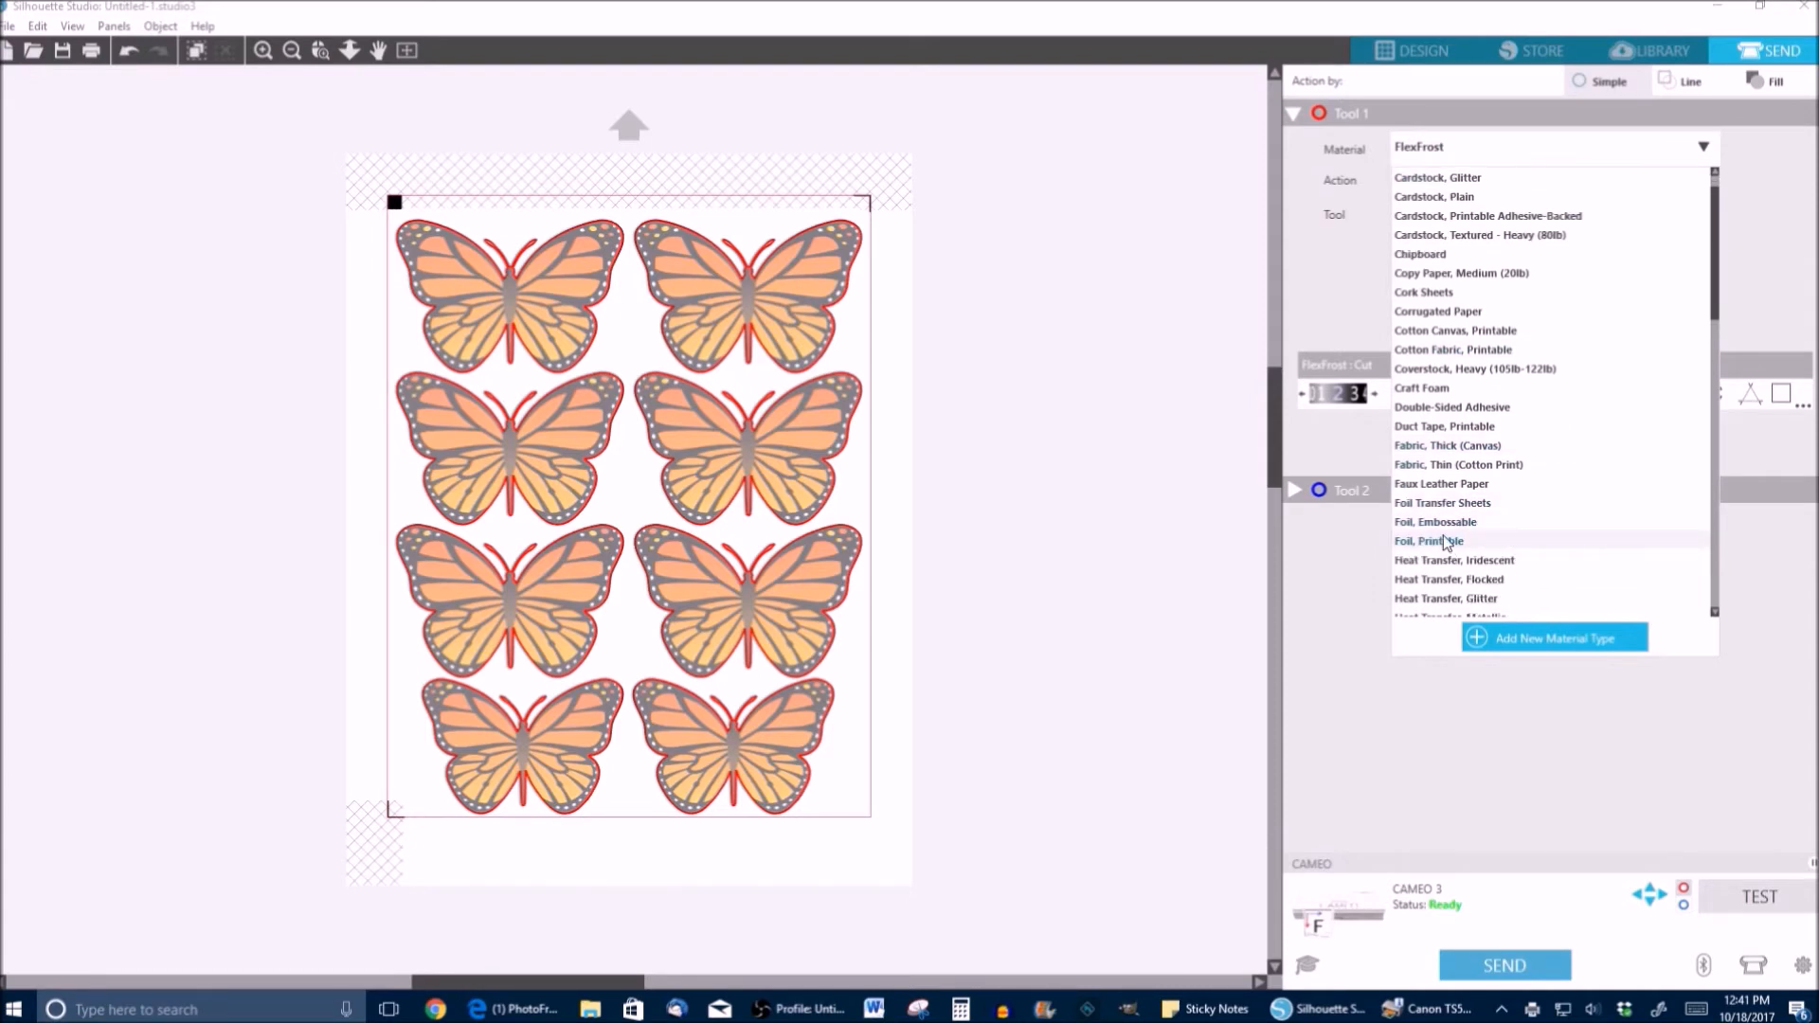
click(1476, 641)
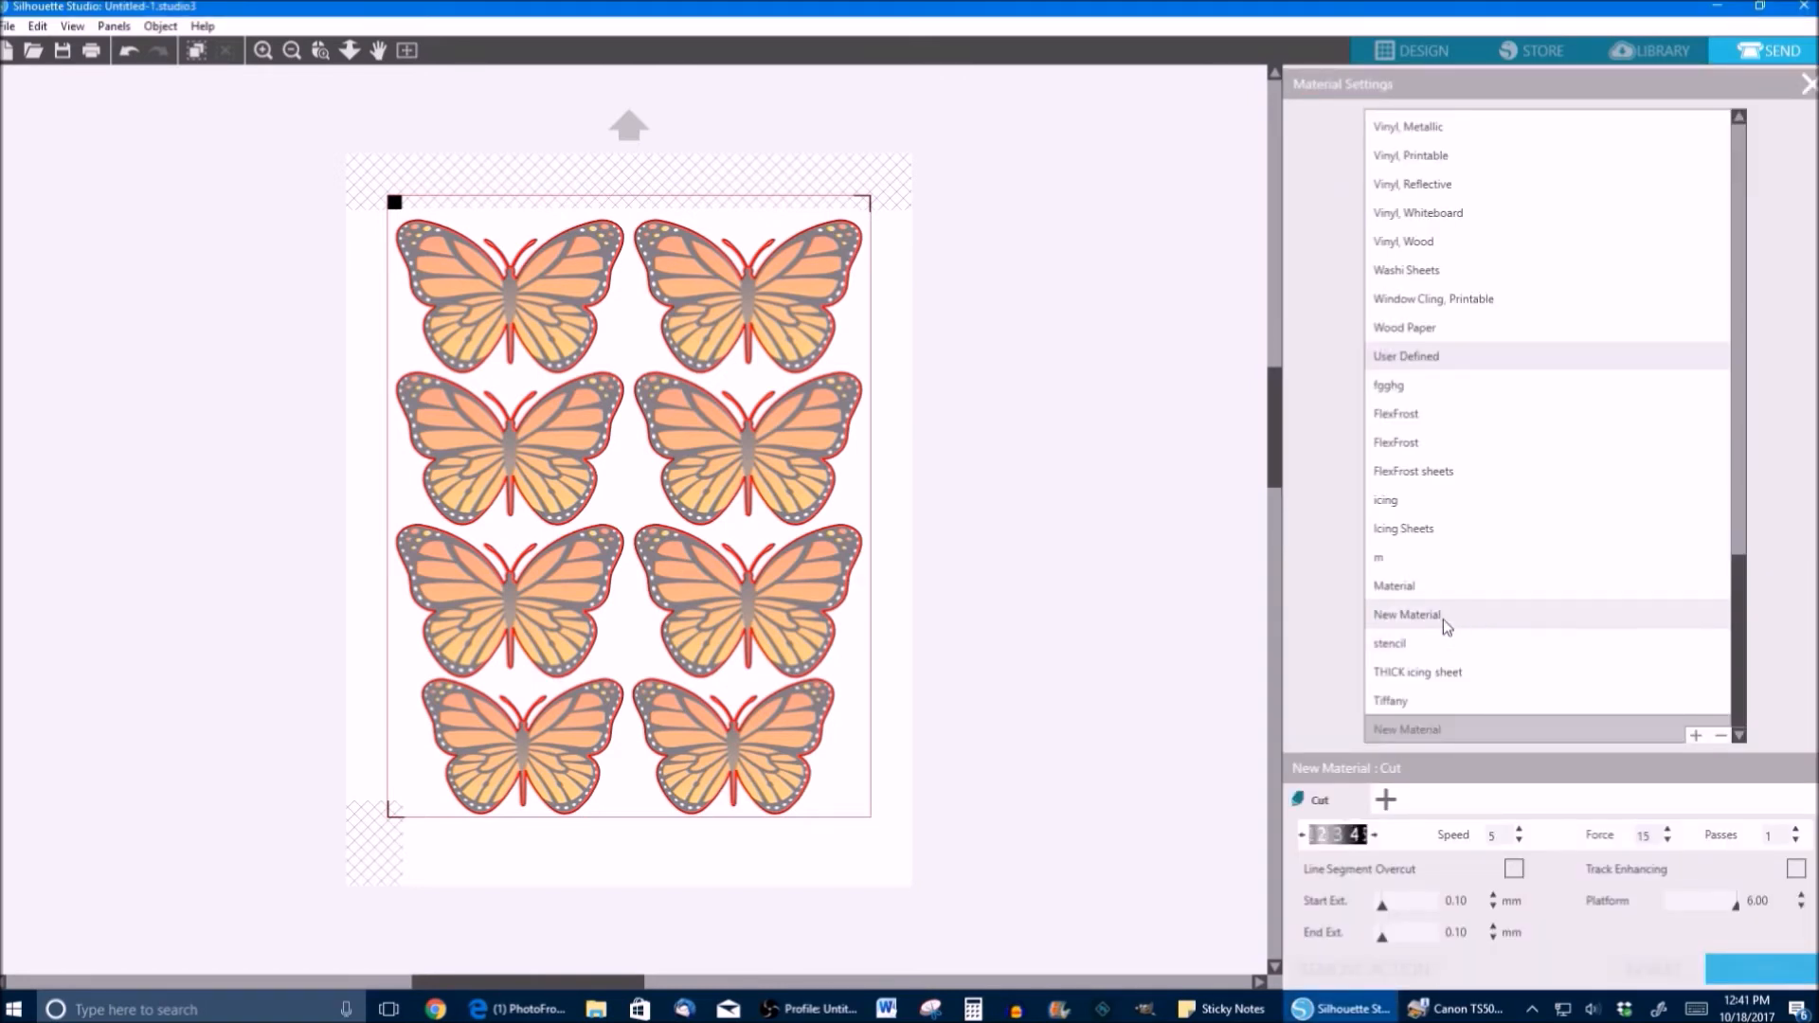
click(1399, 420)
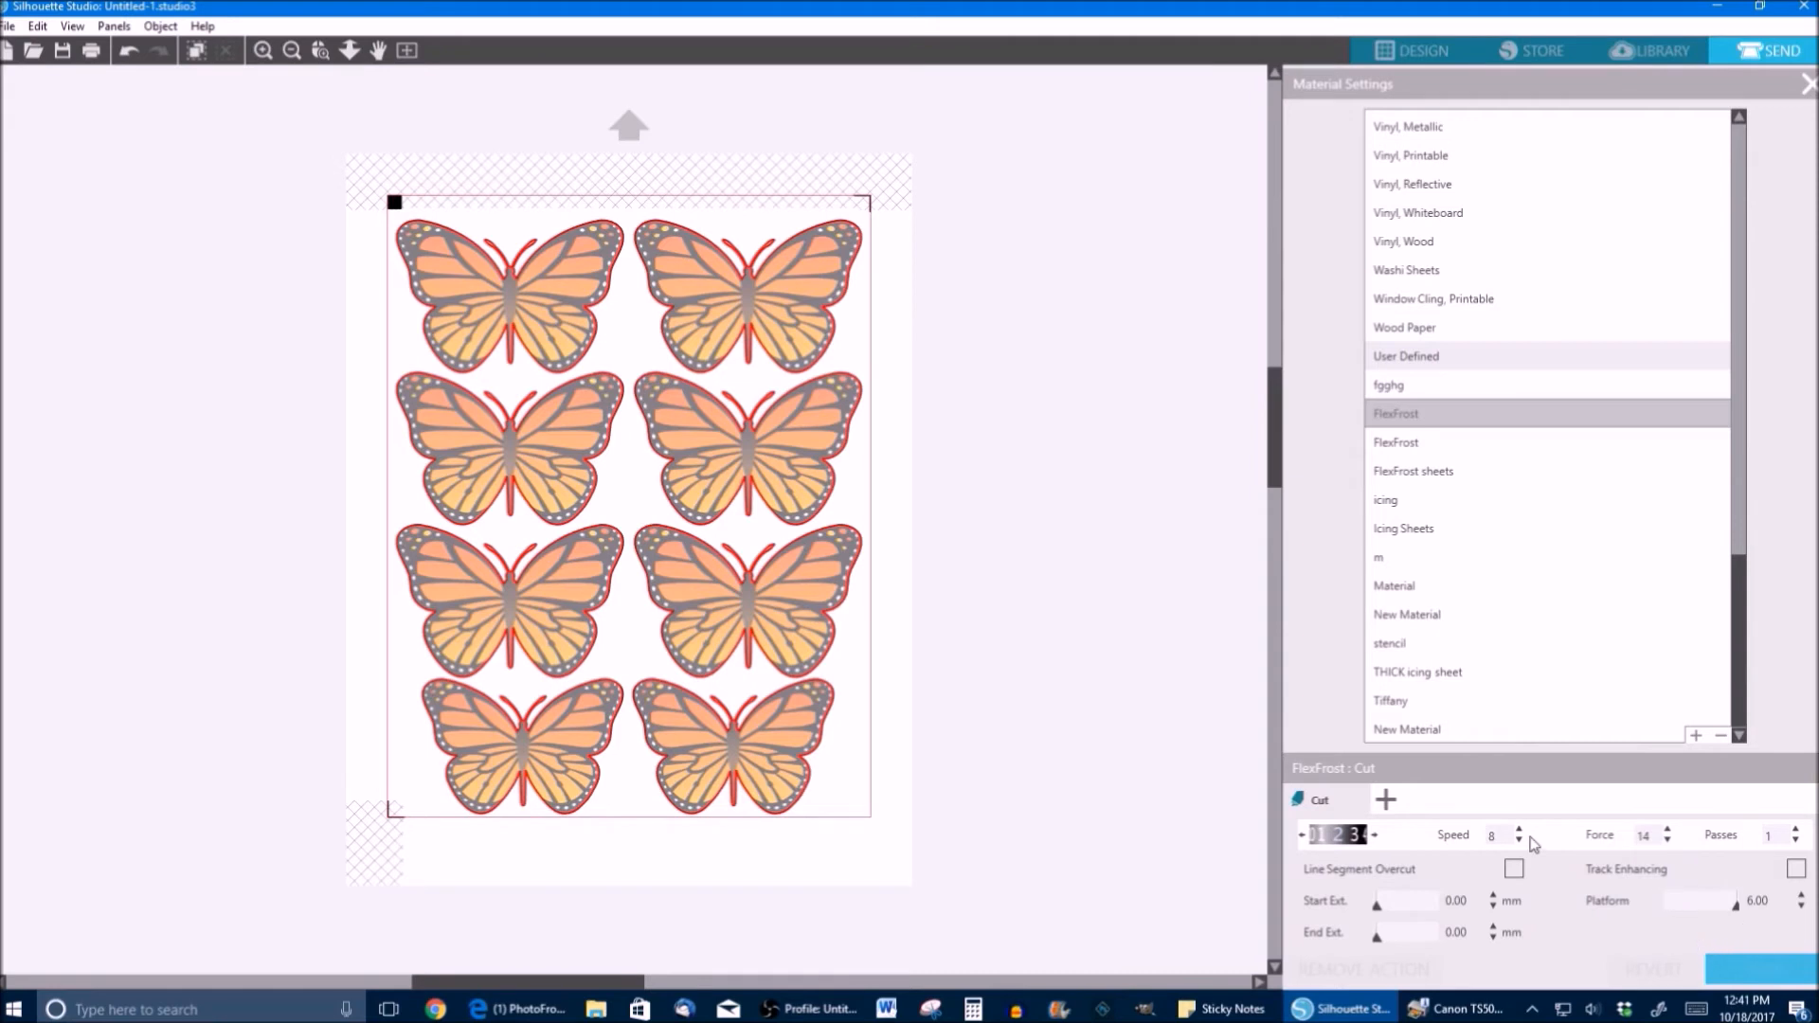
- Try raising FlexFrost's blade depth by one step, restore it, and leave the material settings
click(1374, 835)
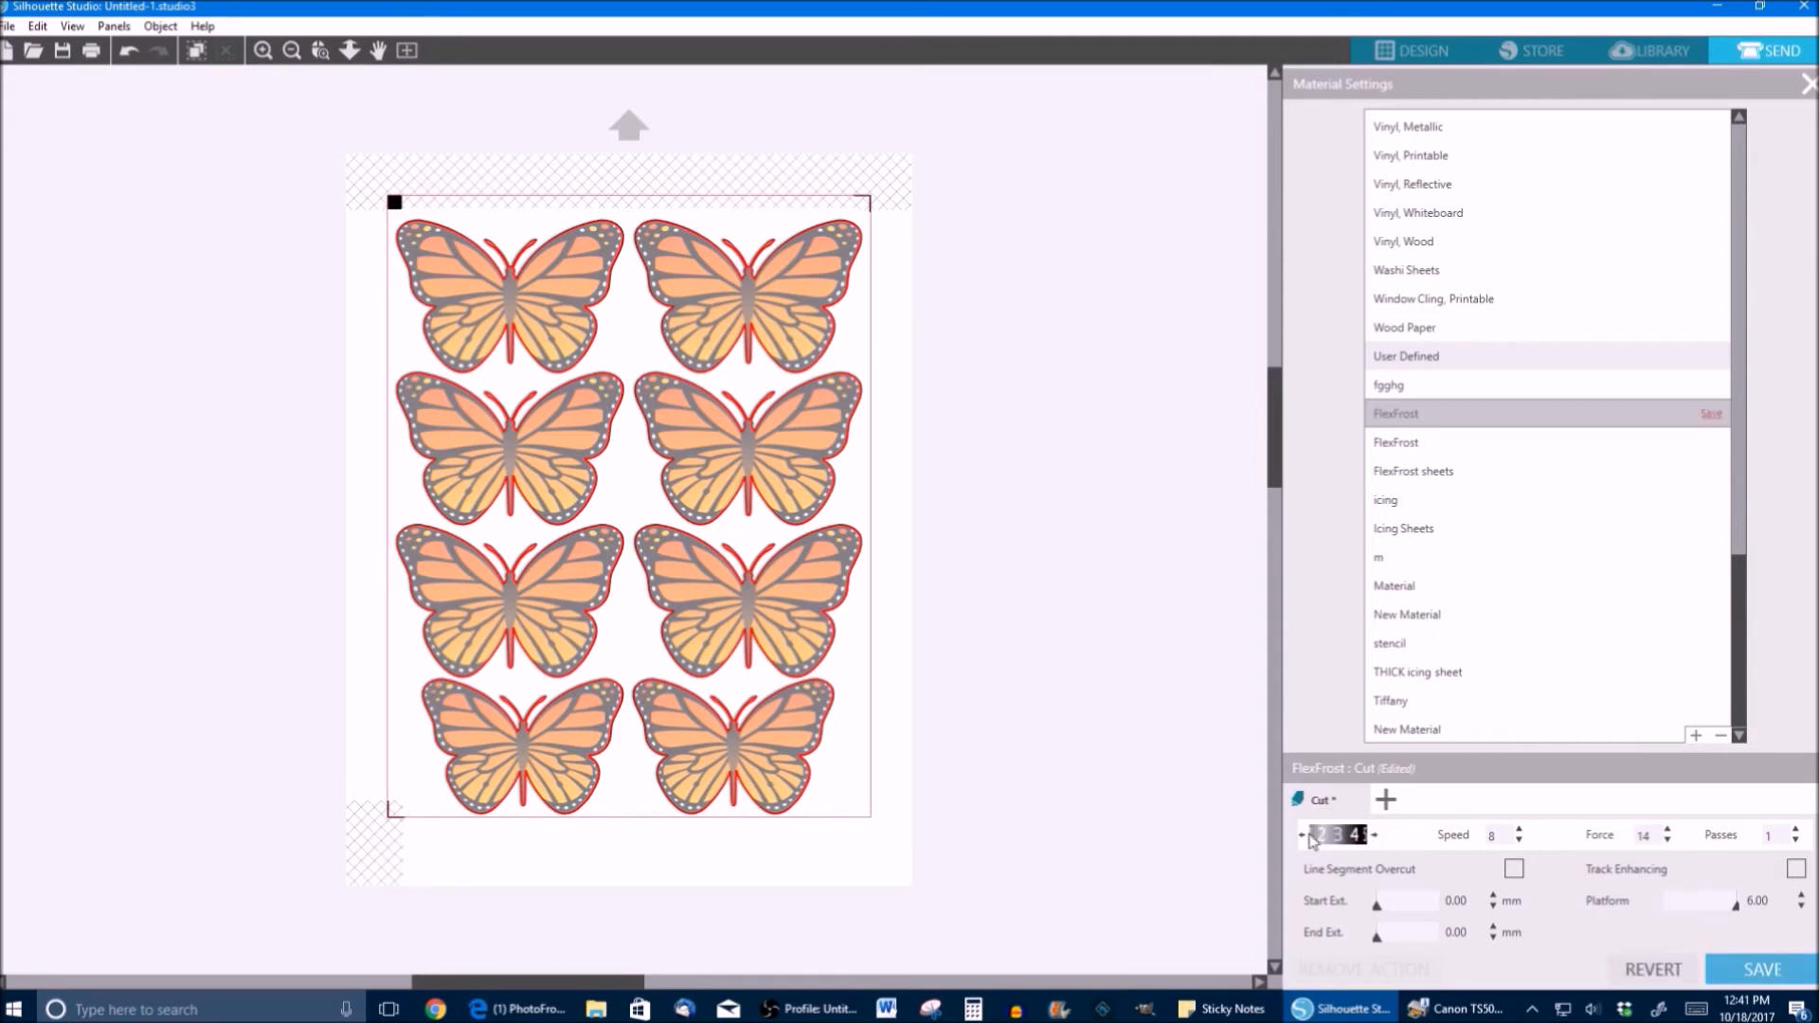
click(1304, 836)
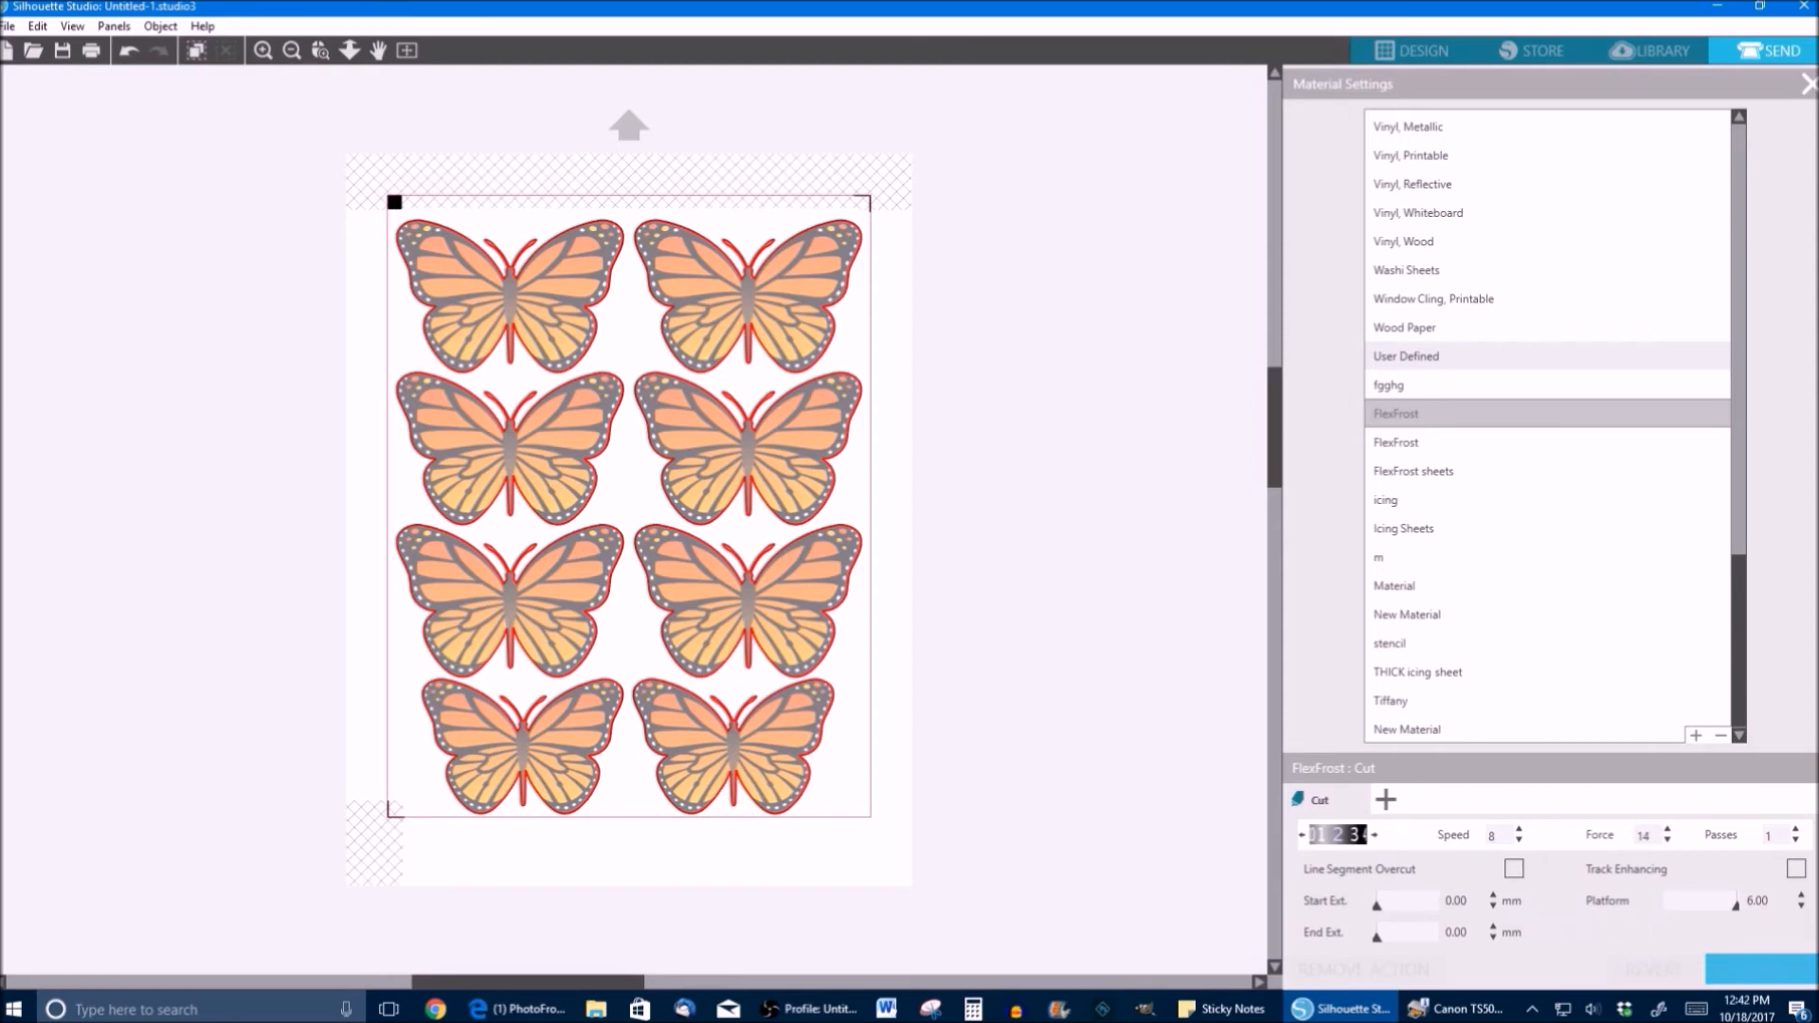
click(1809, 85)
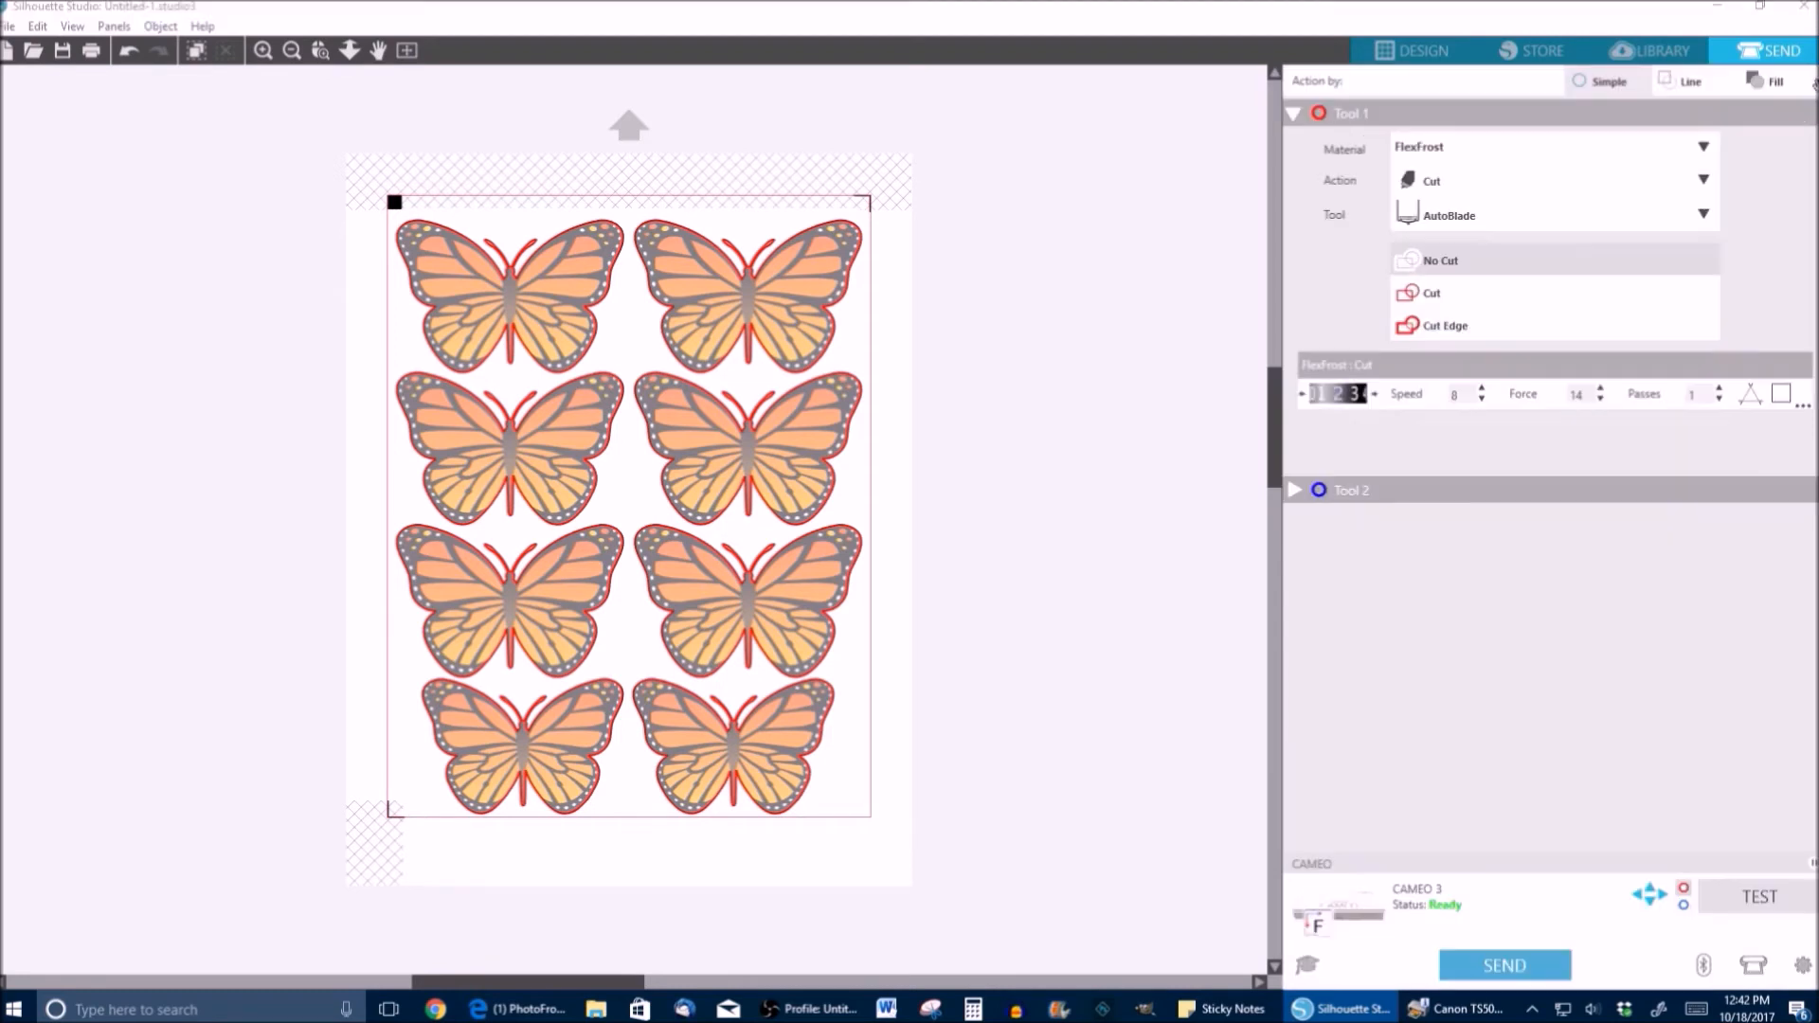
click(1432, 152)
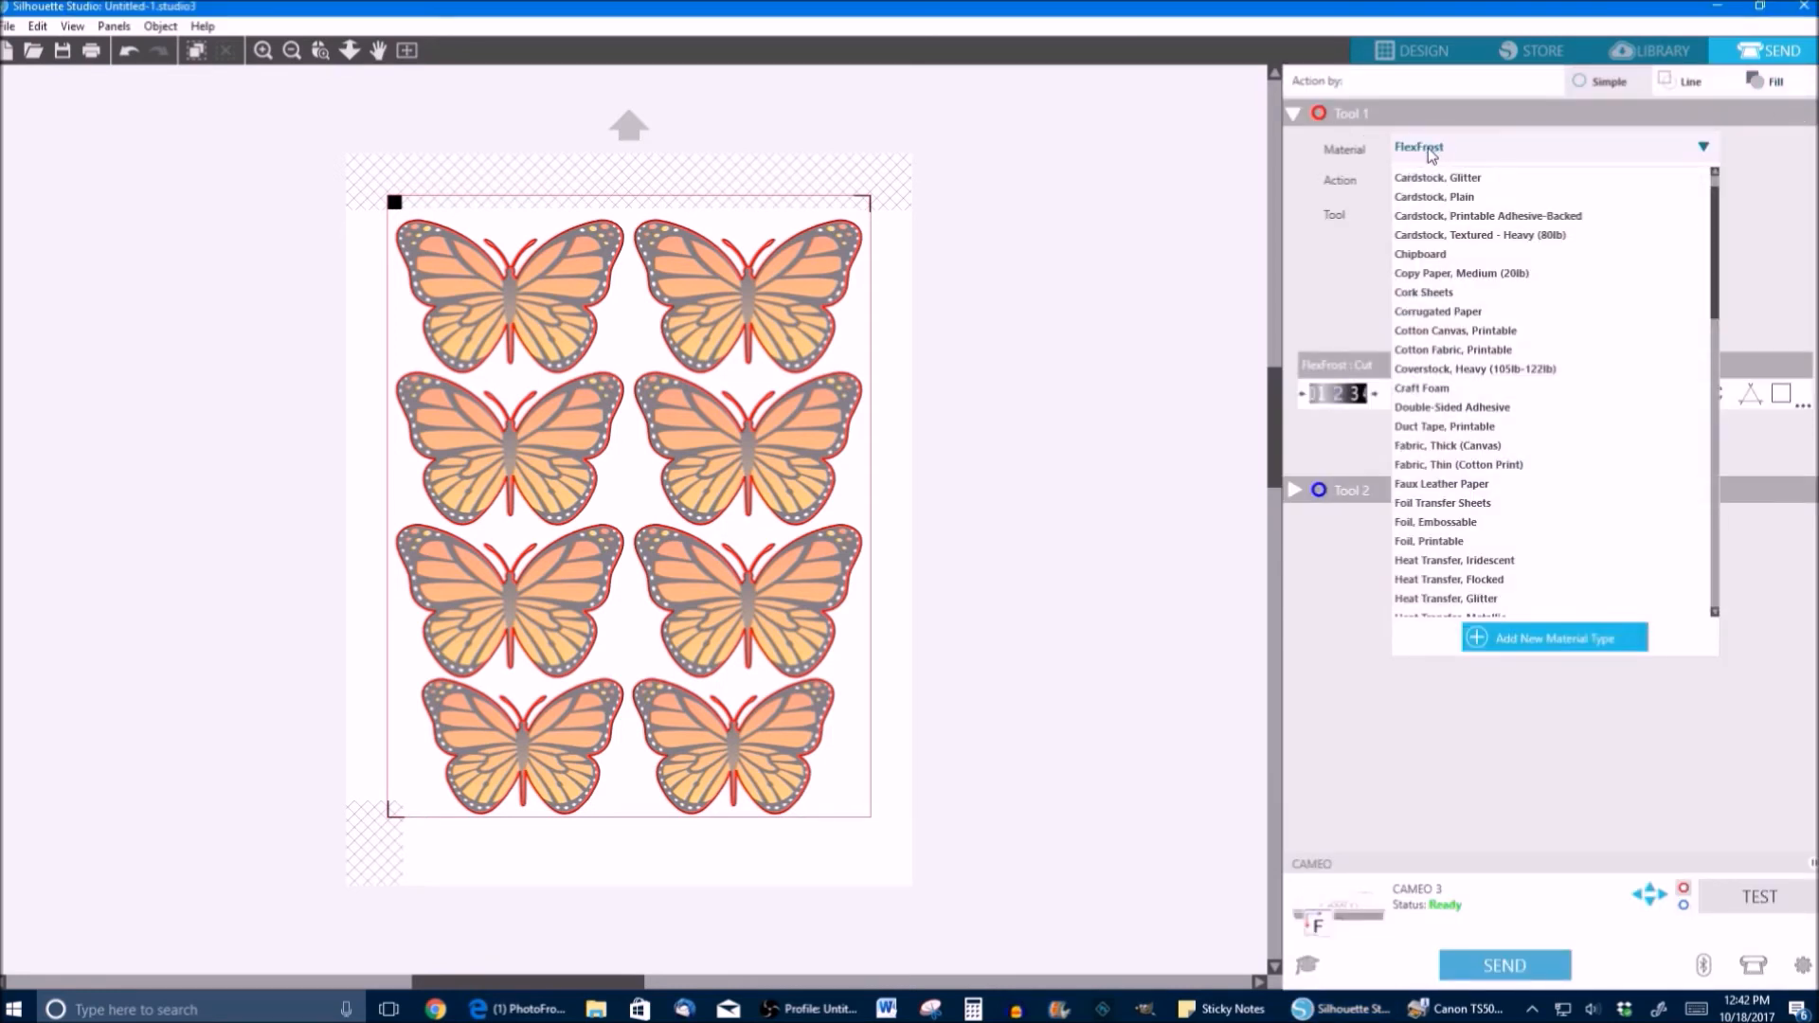
click(1431, 152)
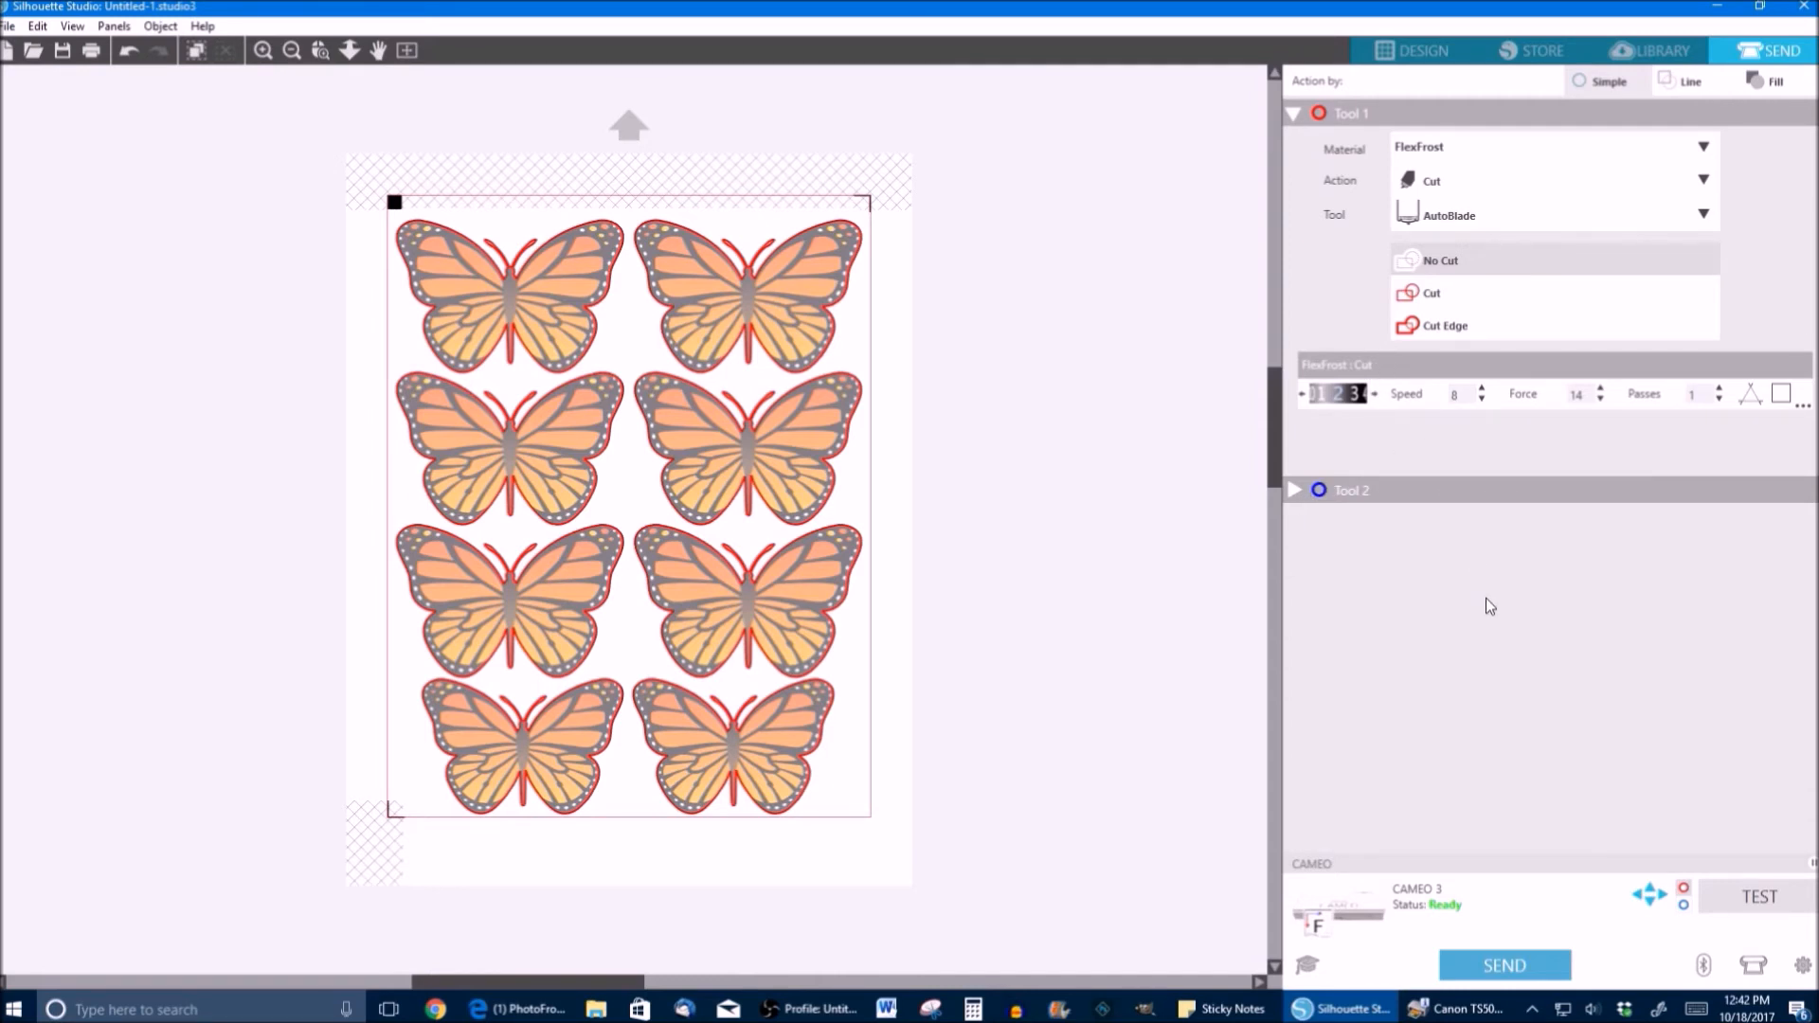
- Choose manual registration for the CAMEO 3, and send the FlexFrost butterfly cut job with its registration marks registered
right_click(1436, 895)
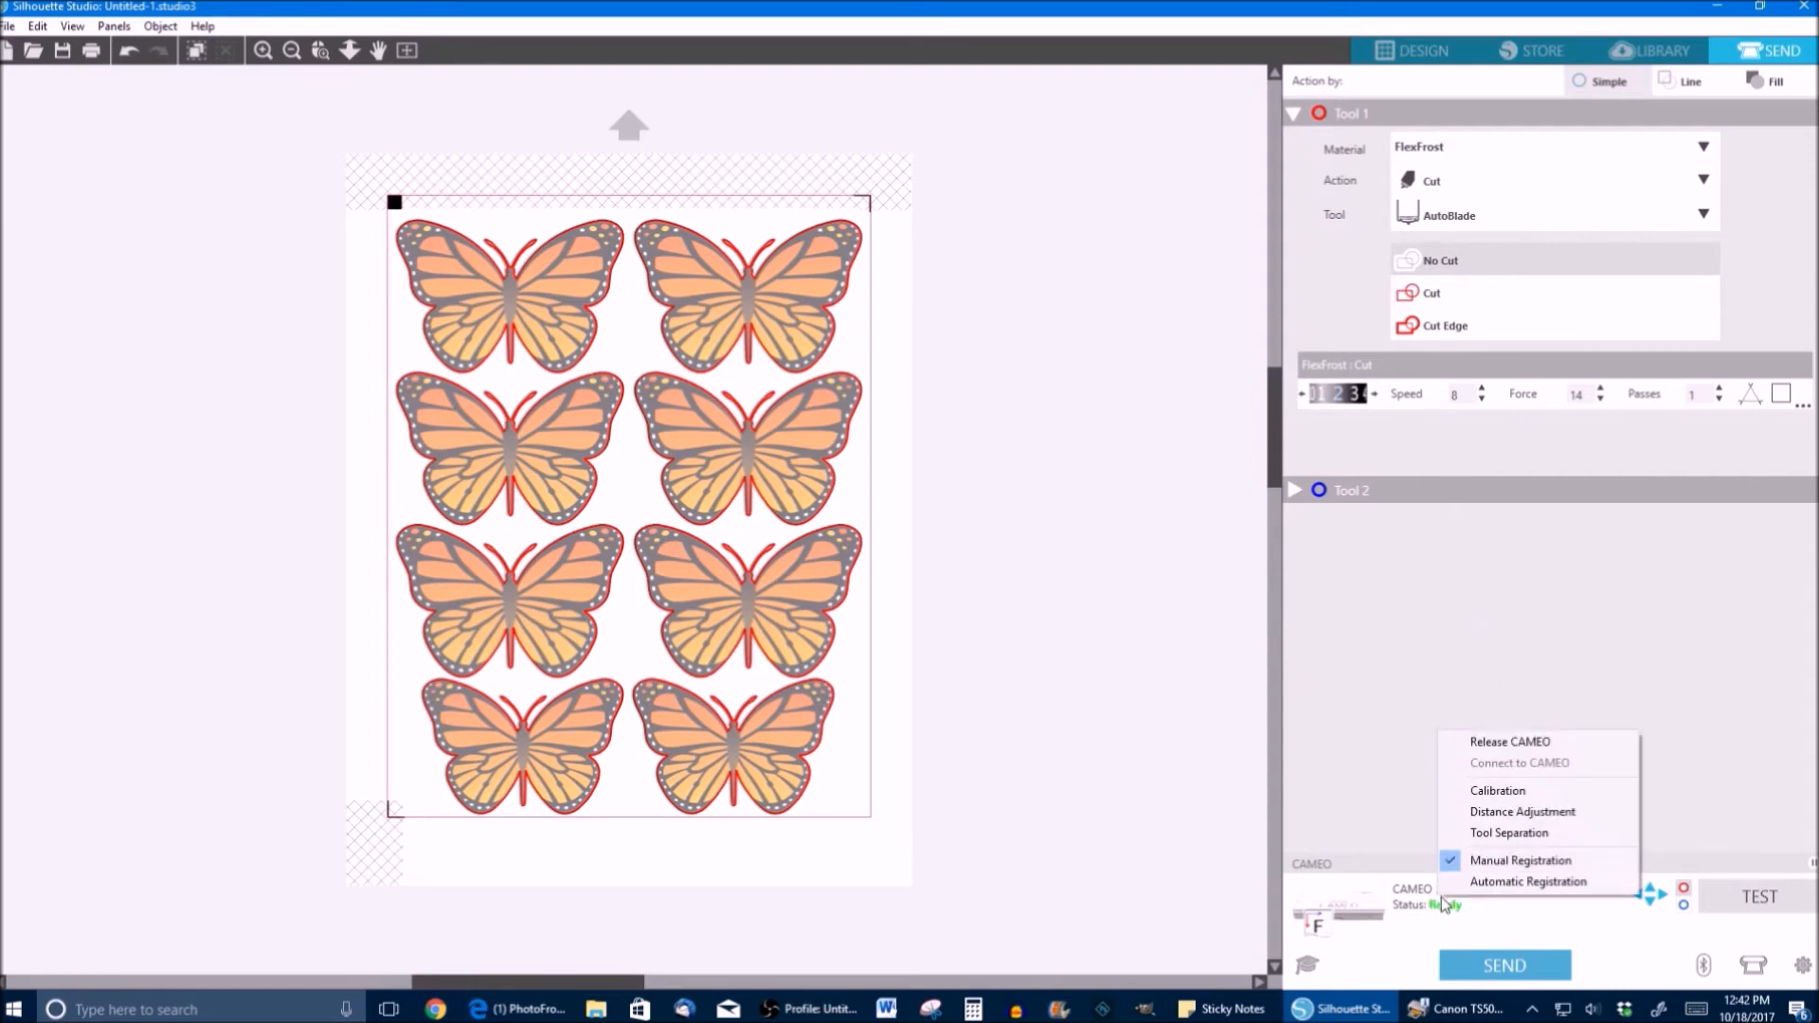
click(1511, 862)
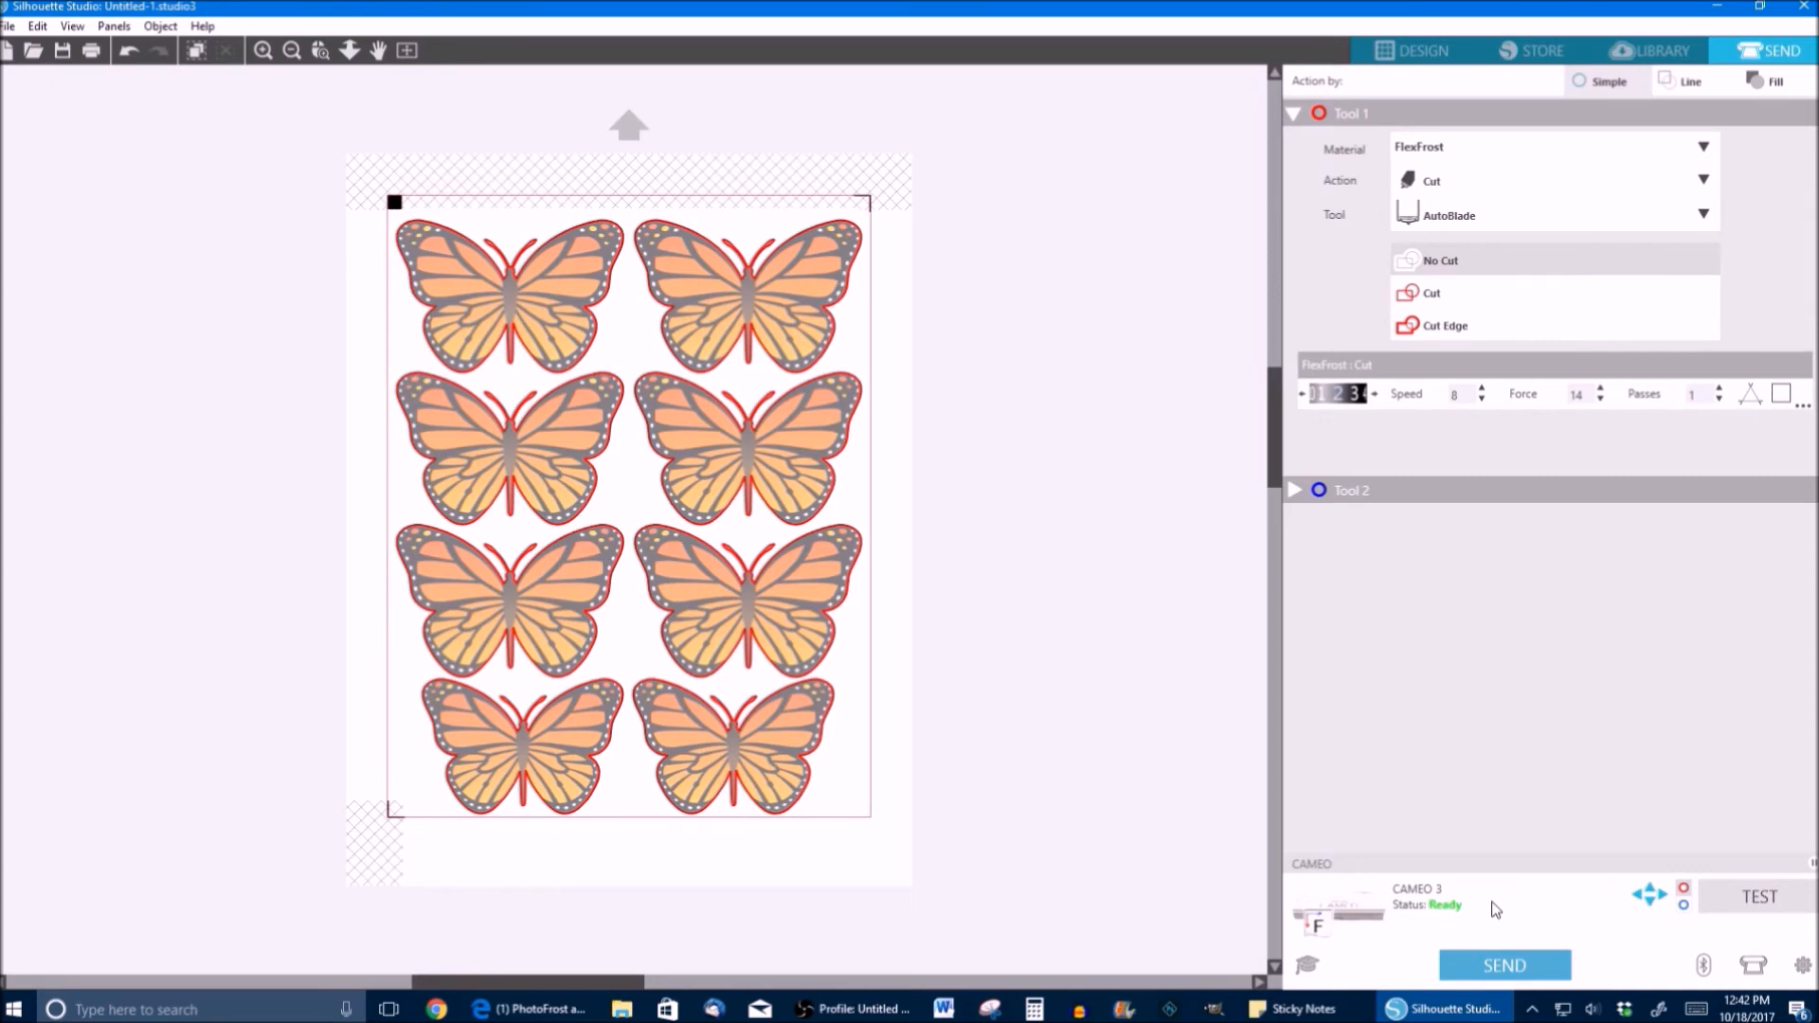
click(1483, 962)
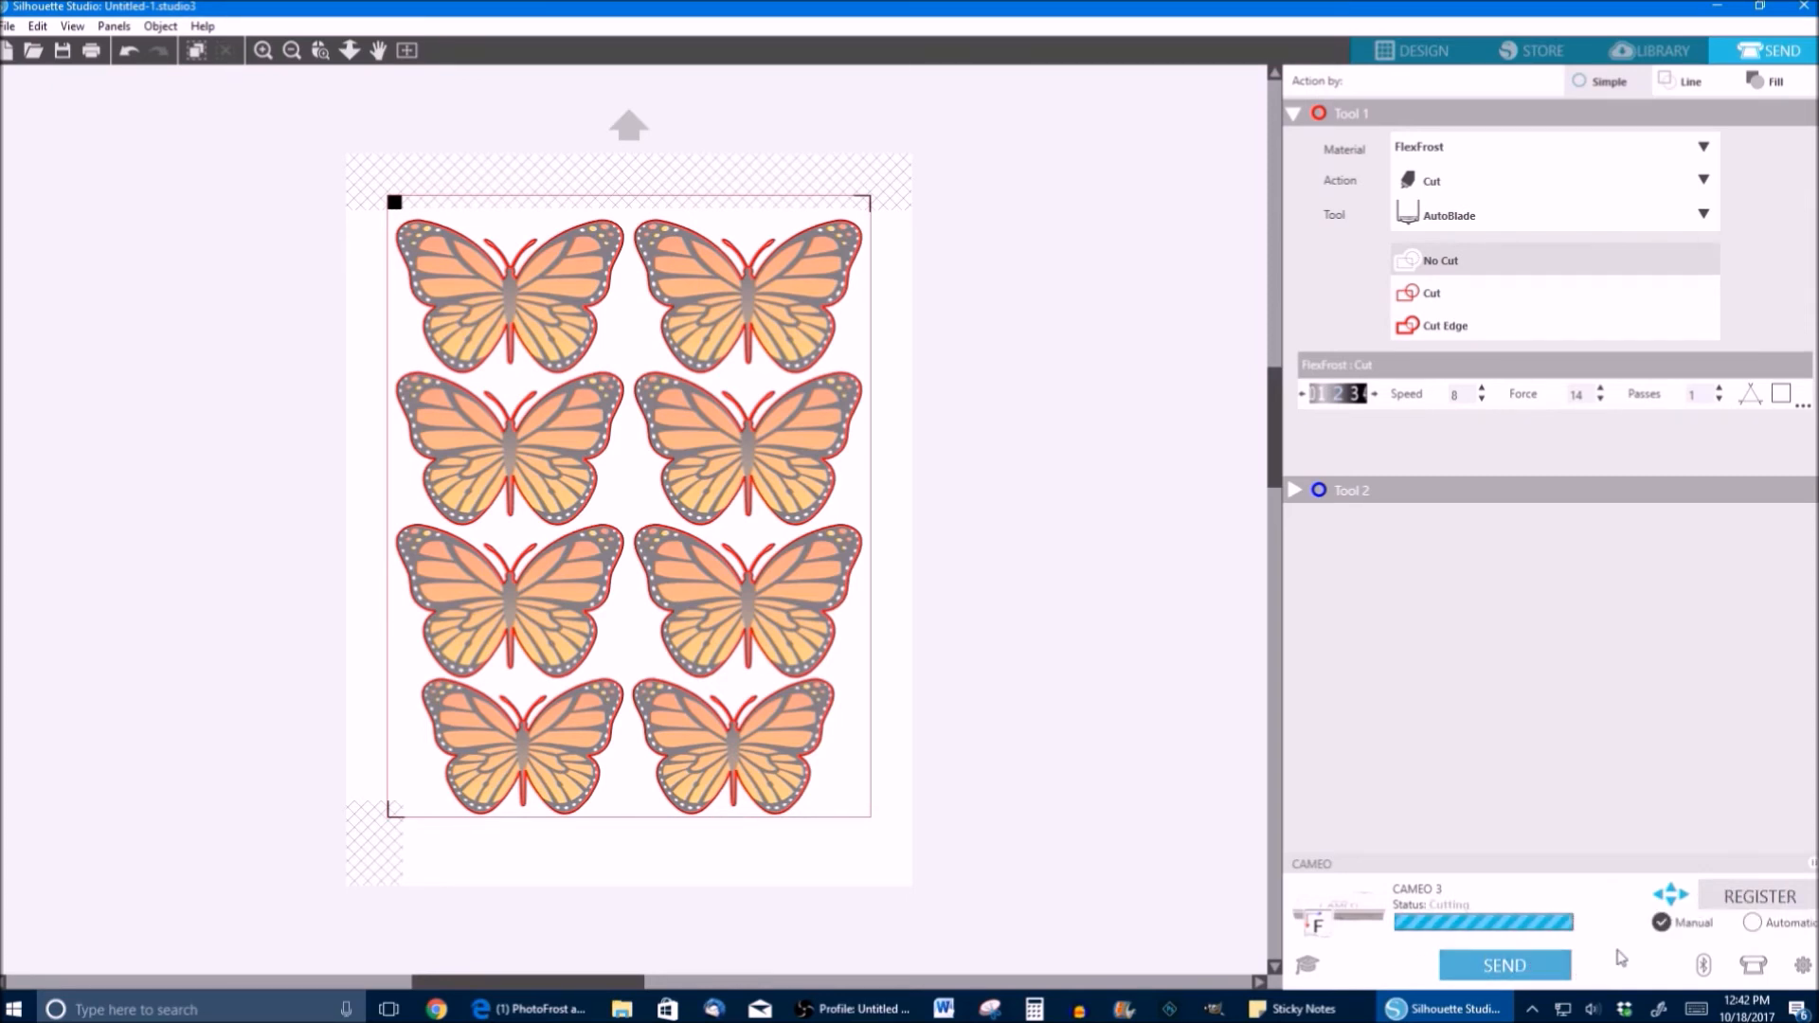
click(1734, 899)
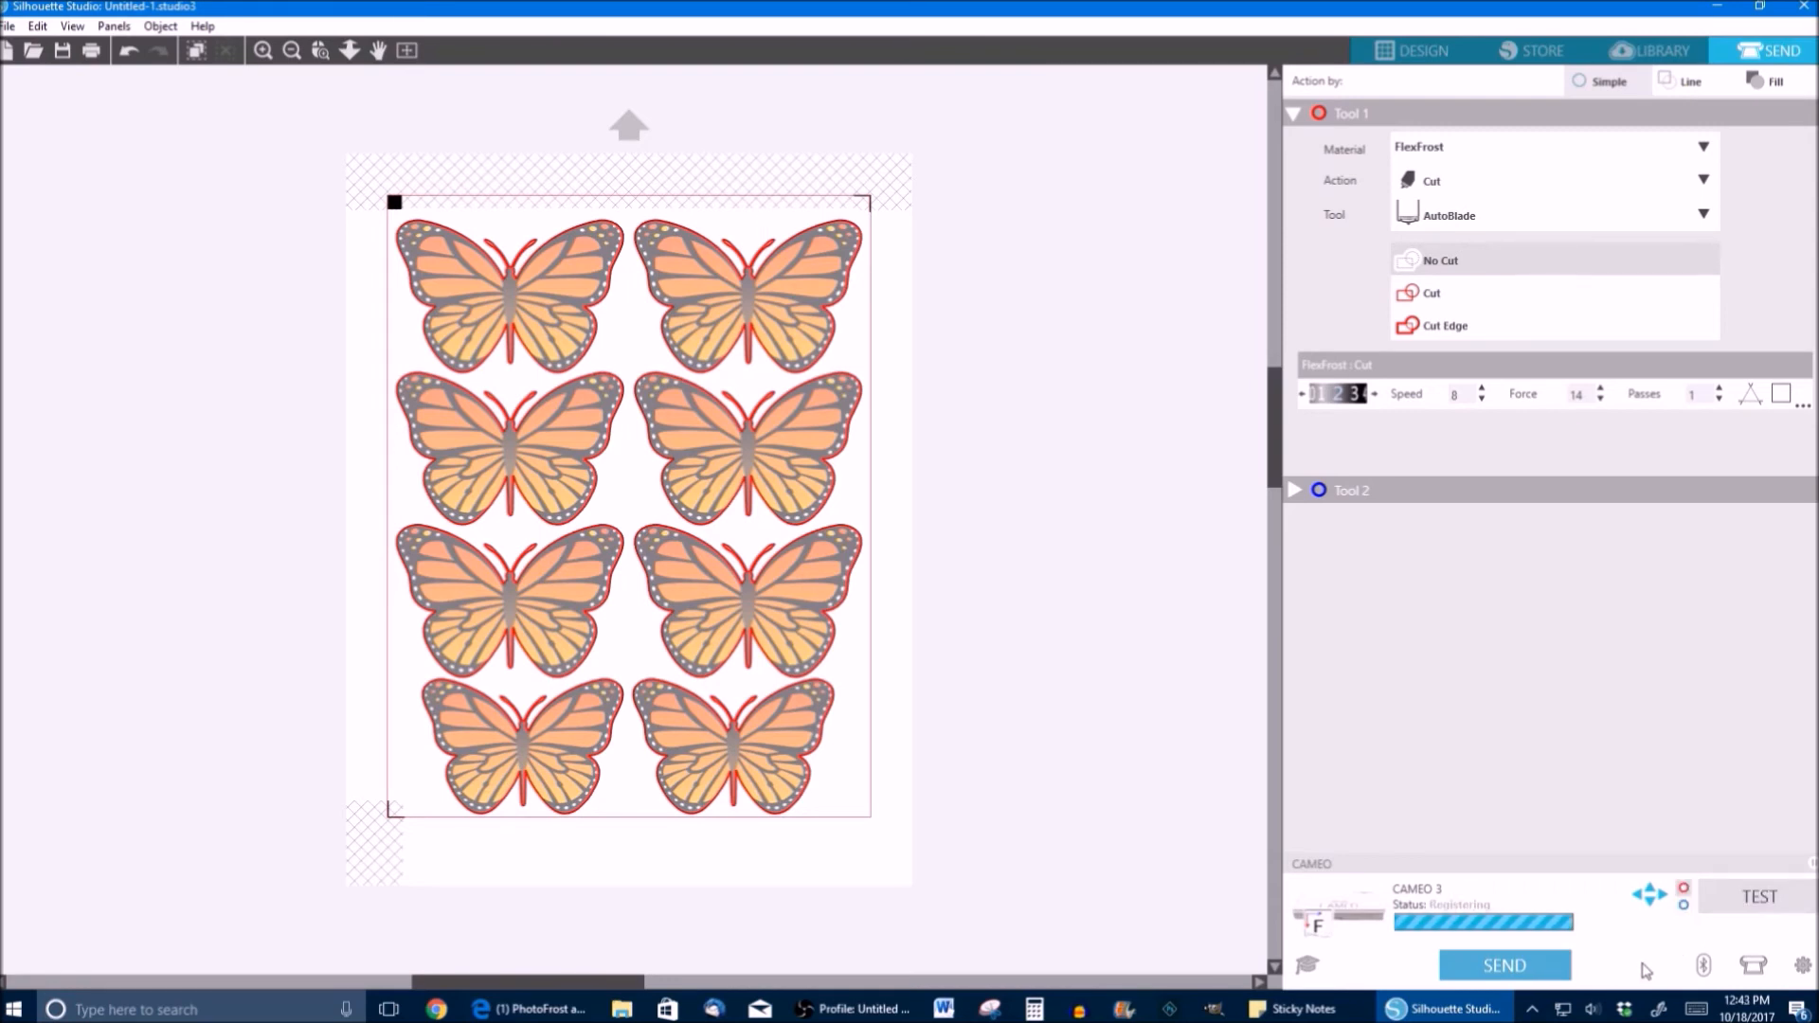